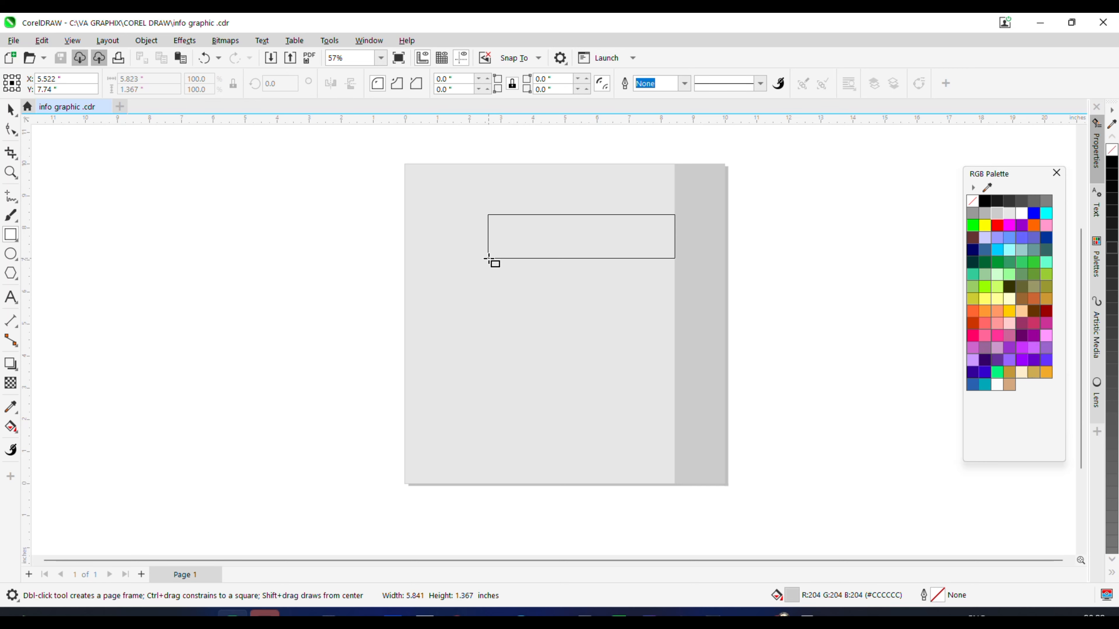
Step: Draw a rectangle about 5.51 by 1.28 inches across the upper page against the darker strip and fill it with gray #B3B3B3
drag(488, 260, 498, 255)
click(10, 110)
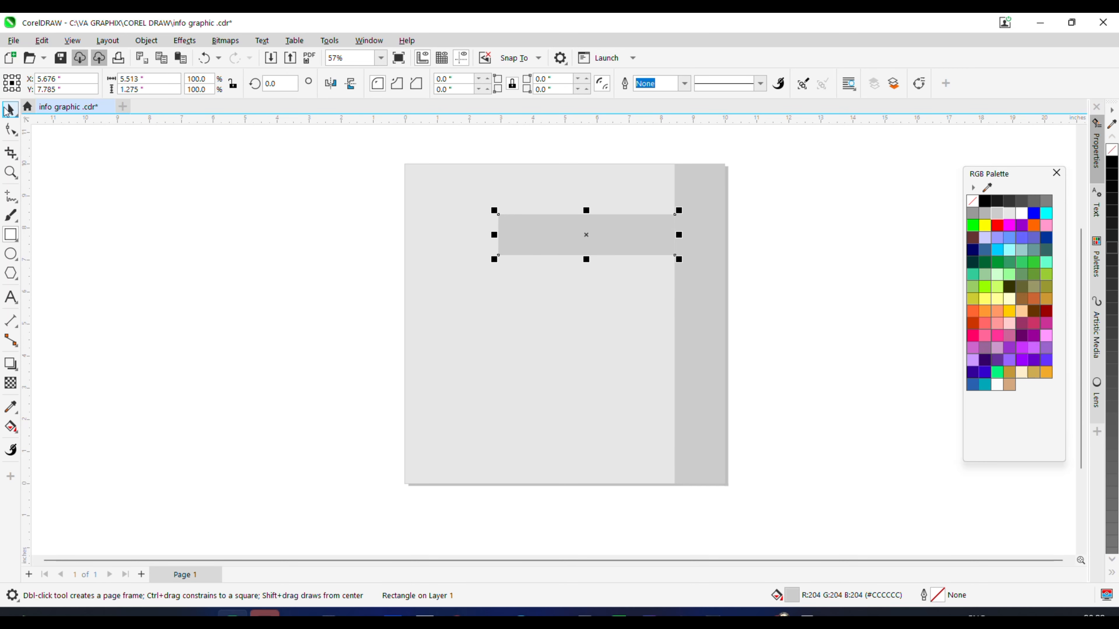
click(987, 214)
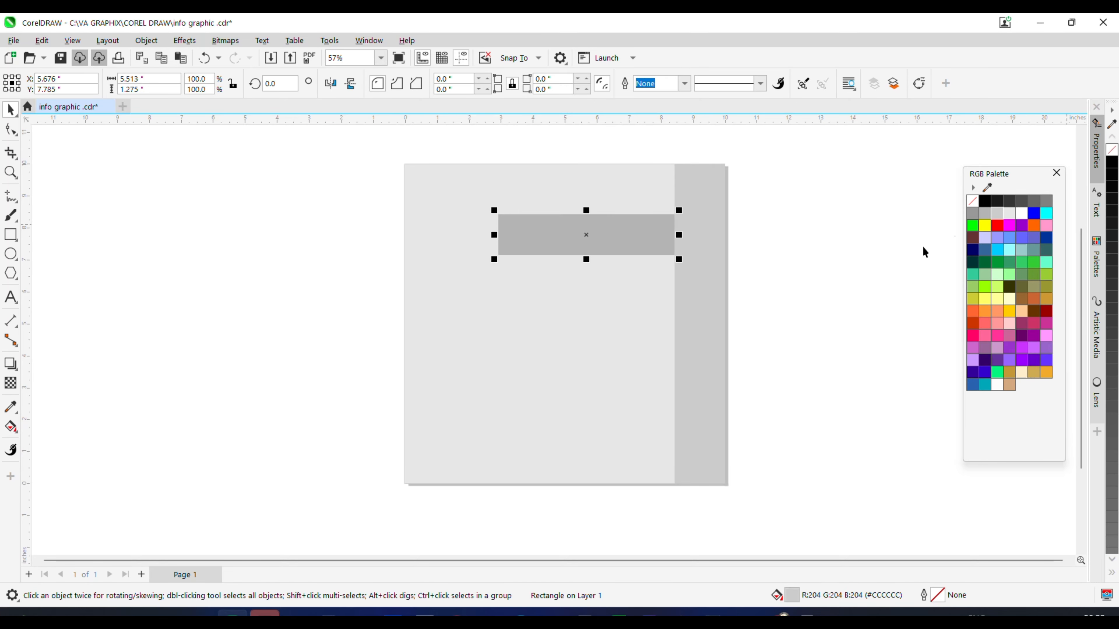
click(839, 253)
scroll(599, 240, up, 1)
click(599, 242)
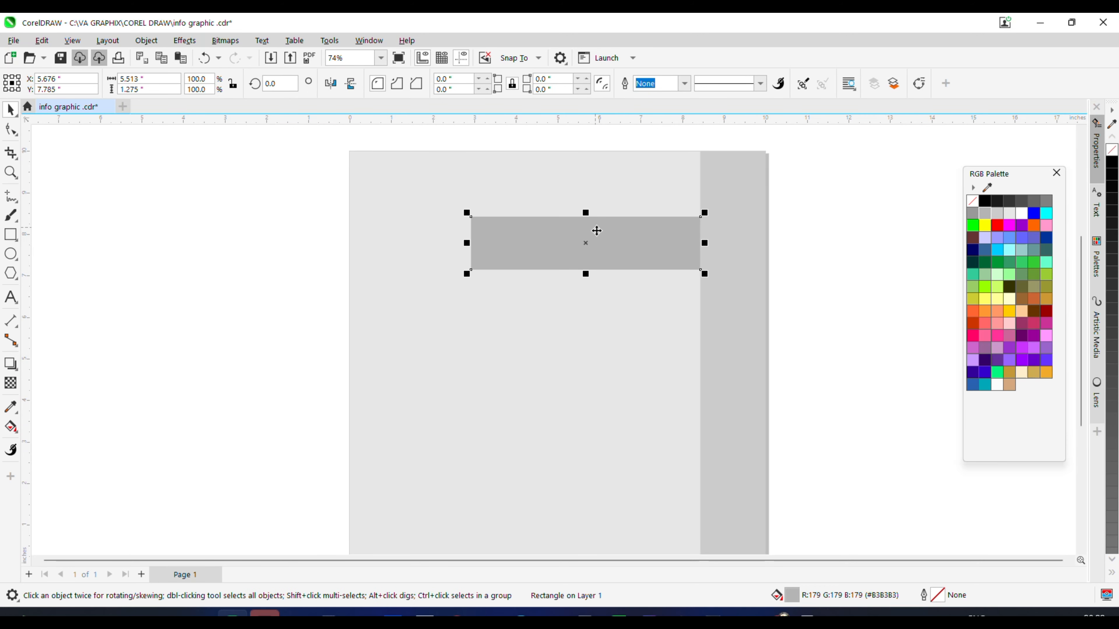
Step: Give the rectangle a horizontal linear fountain fill running from yellow-orange to darker orange #E9740F
click(11, 427)
click(46, 434)
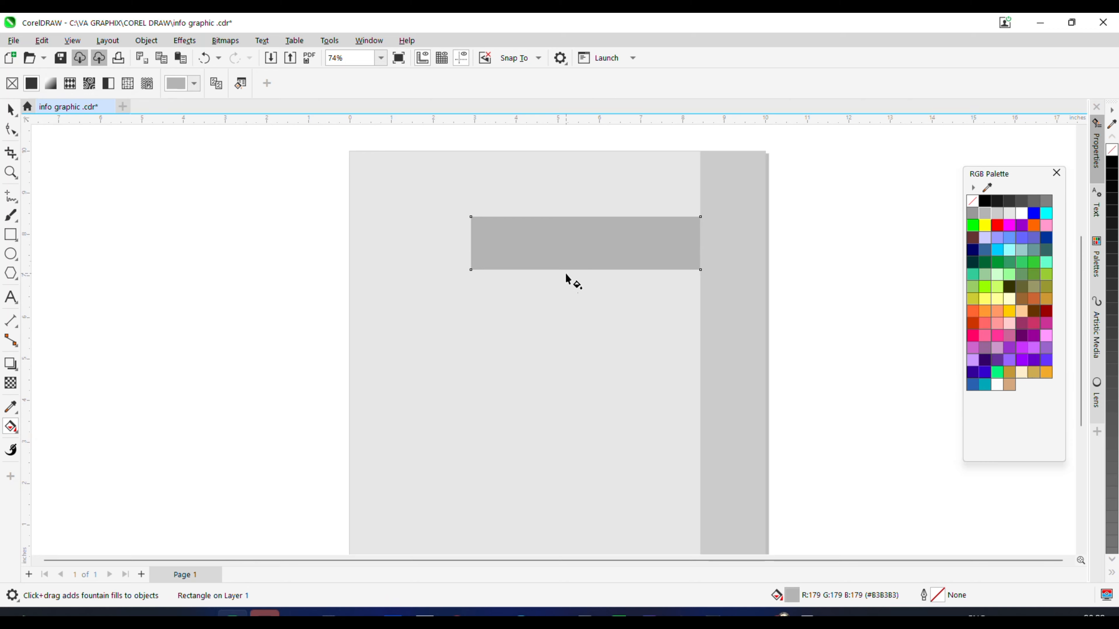
drag(538, 250, 714, 251)
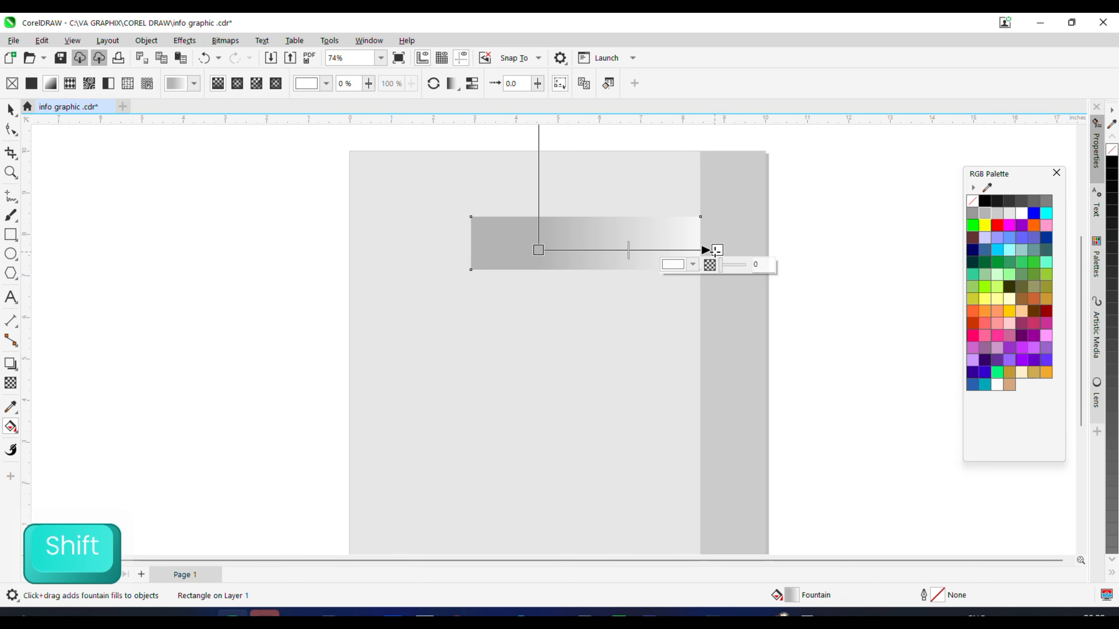
click(1047, 373)
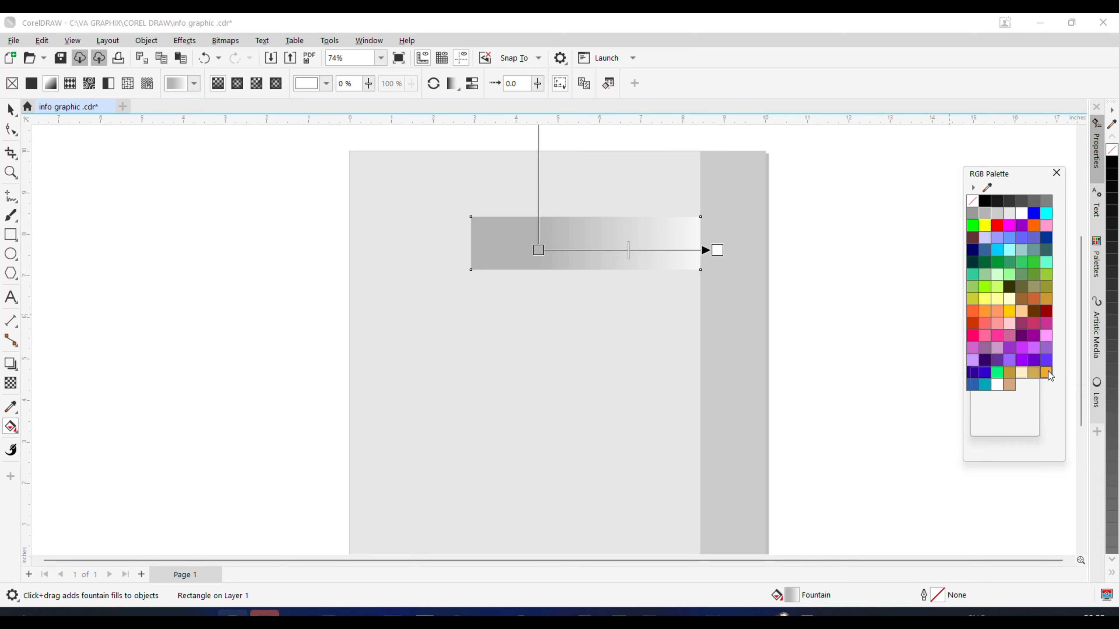
click(1018, 414)
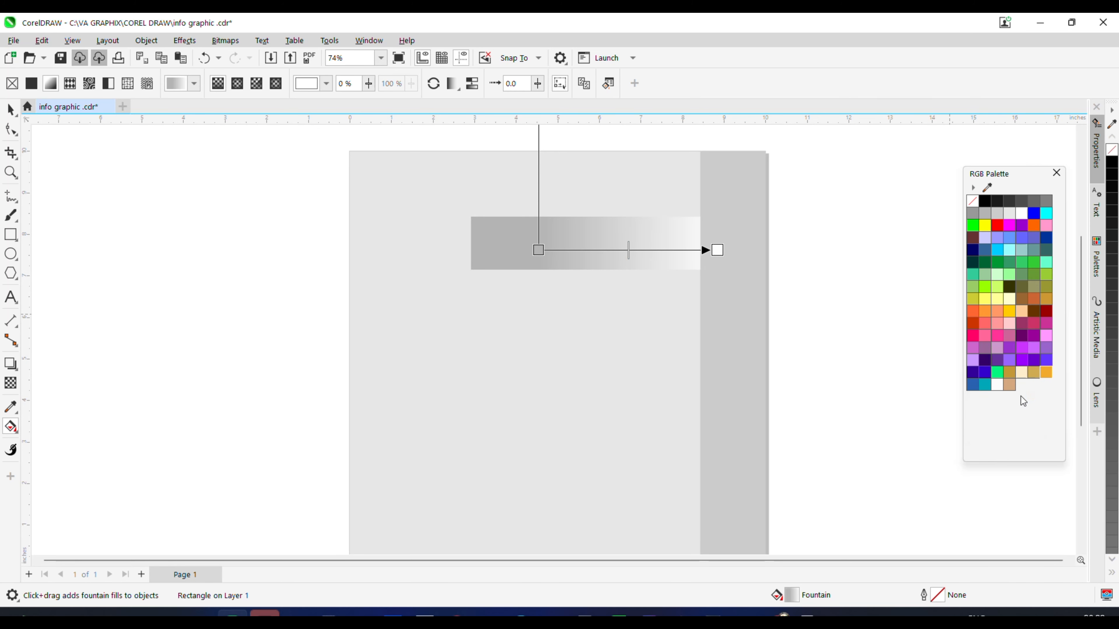
drag(540, 254, 539, 252)
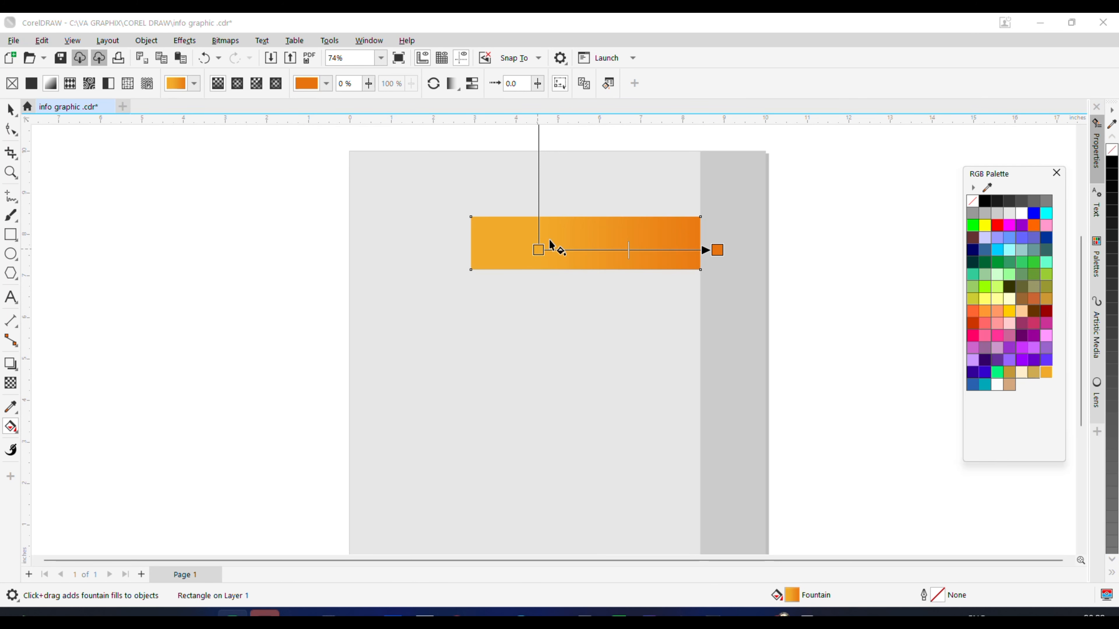
click(10, 109)
click(117, 220)
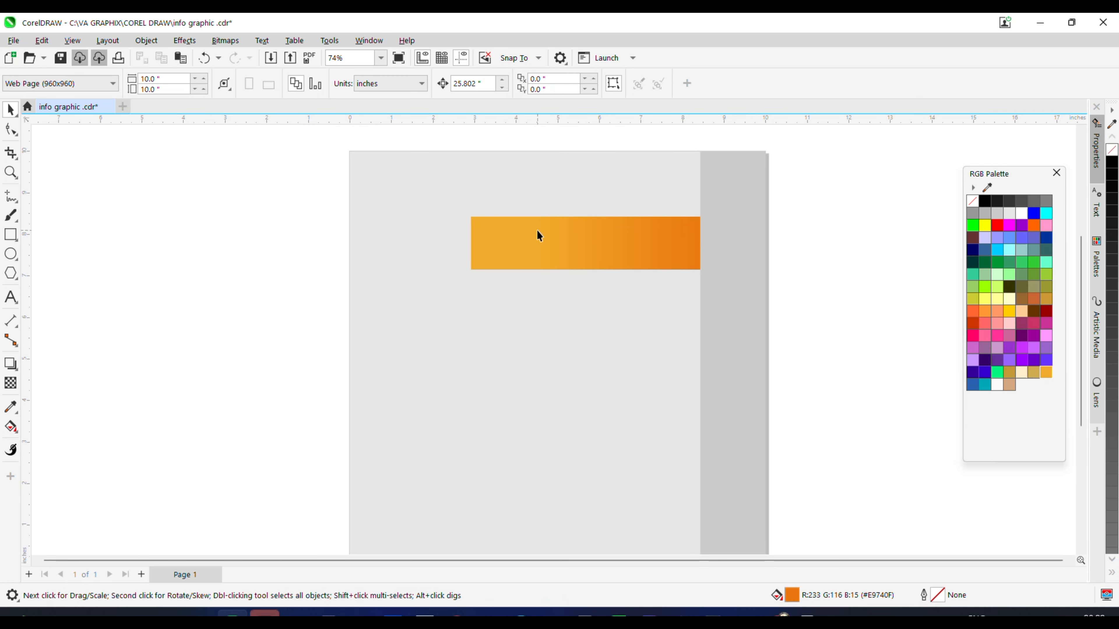
Step: Duplicate the gradient bar in place, narrow the copy to about 2.98 inches from its right side, and fill it green #339966
click(559, 240)
scroll(559, 239, up, 1)
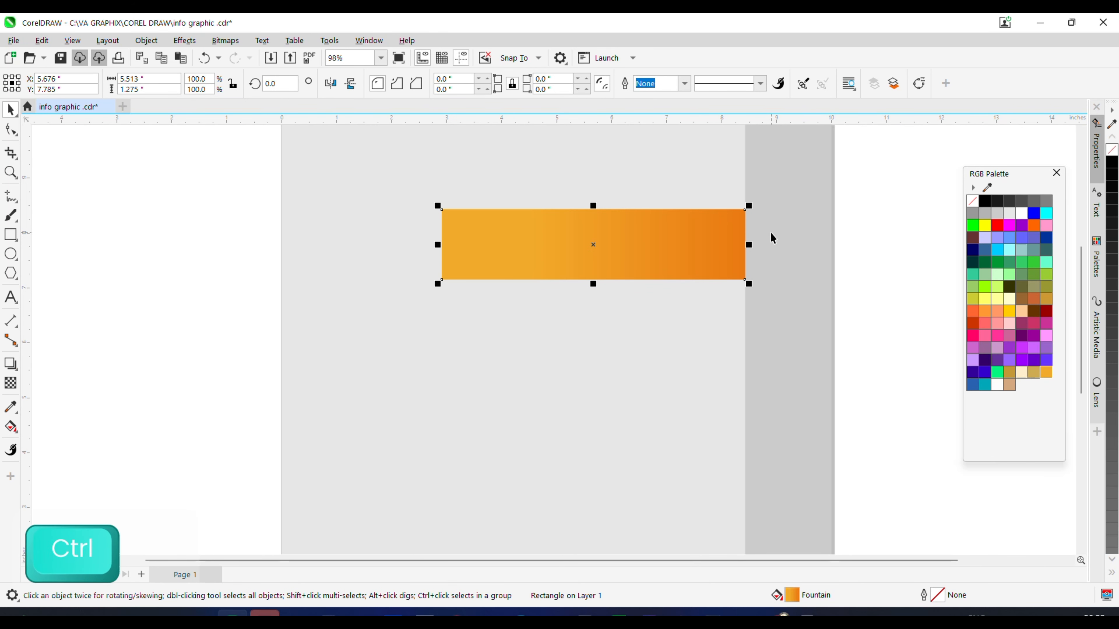
key(ctrl+d)
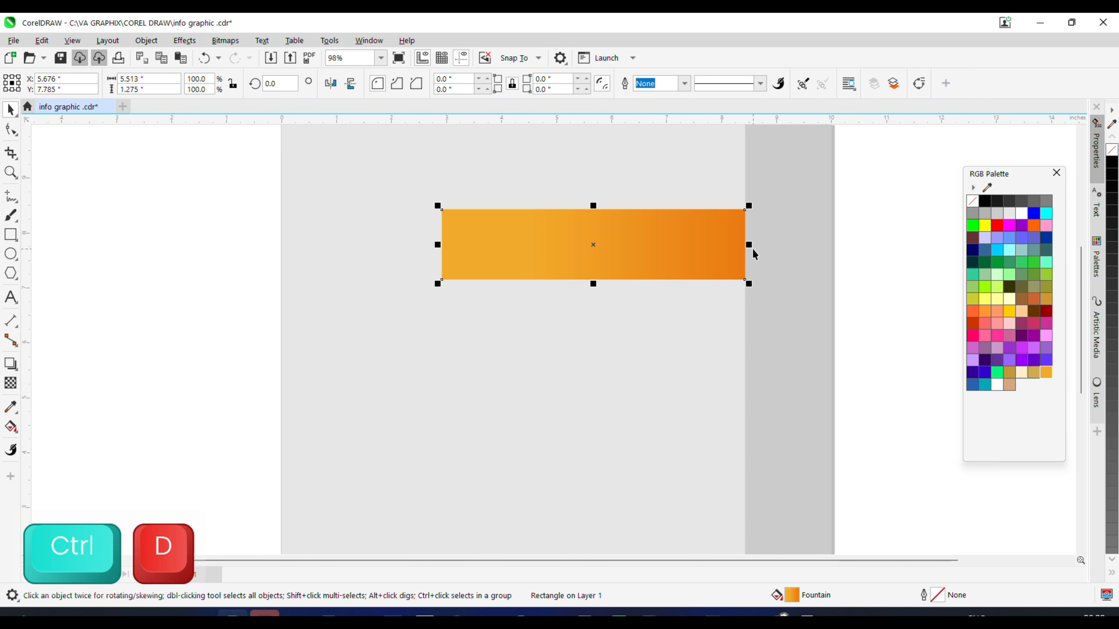
drag(749, 244, 611, 242)
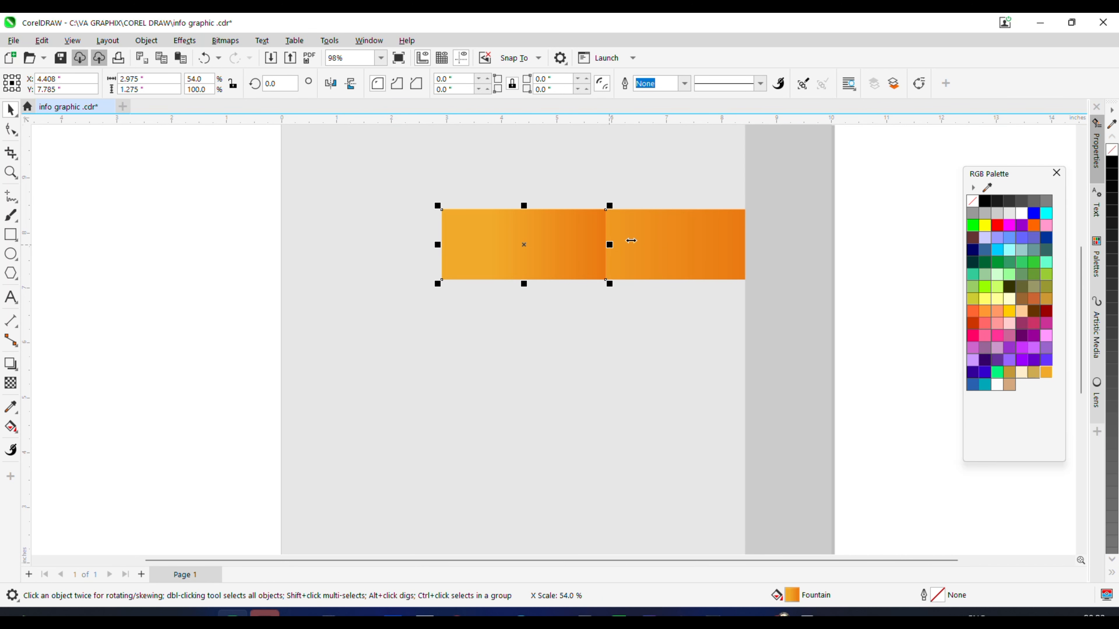
click(1011, 265)
click(522, 234)
drag(524, 206, 568, 205)
key(ctrl+z)
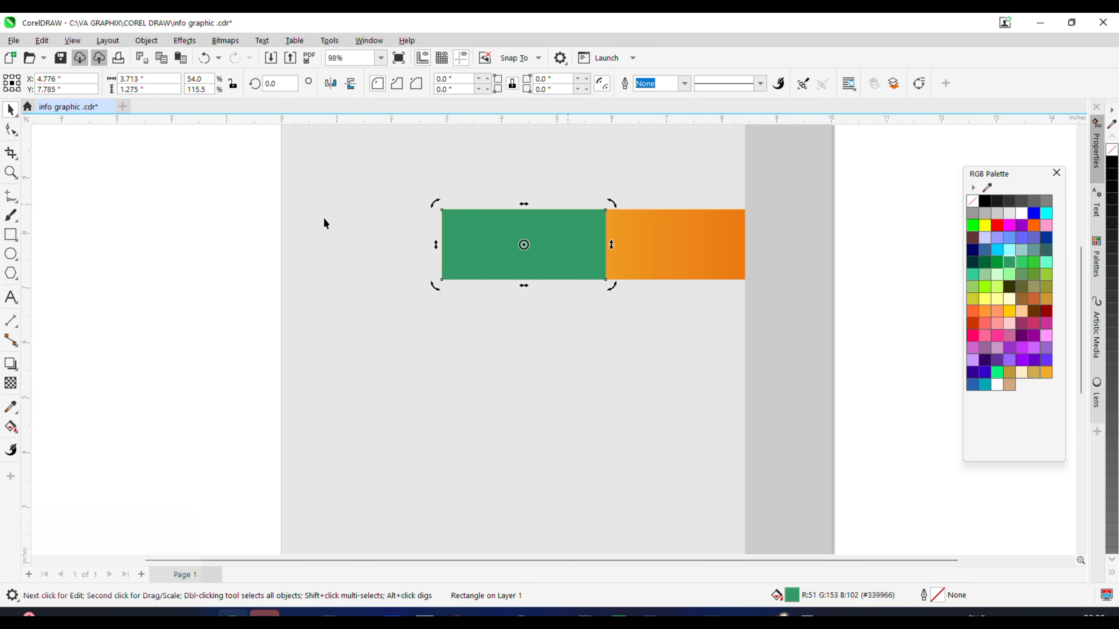
click(324, 225)
Step: Halve the green rectangle's height to about 0.64 inches from below and skew its top edge to the left
click(549, 273)
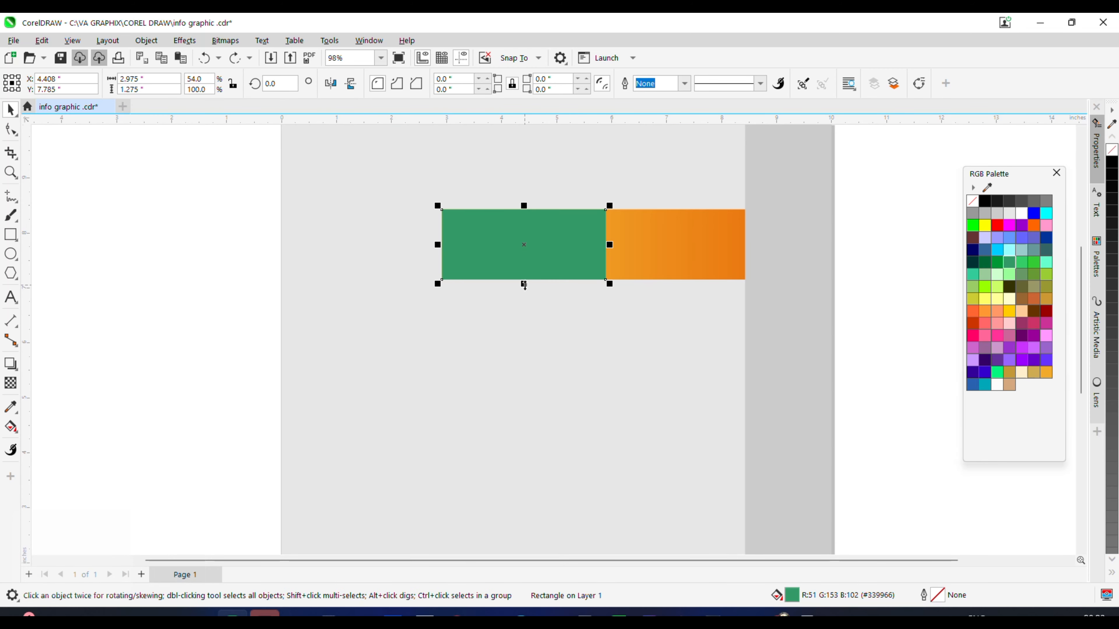
drag(524, 284, 524, 251)
click(524, 227)
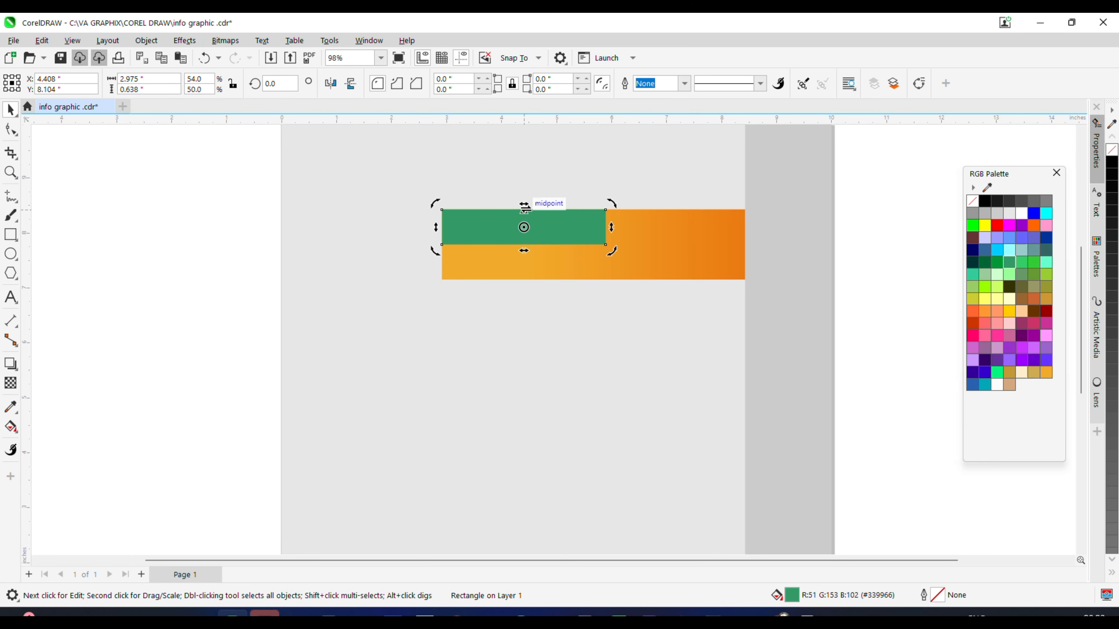
drag(524, 205, 507, 280)
Step: Mirror a copy of the skewed green shape downward and weld both halves into one right-pointing chevron
key(Escape)
click(472, 218)
key(ctrl+d)
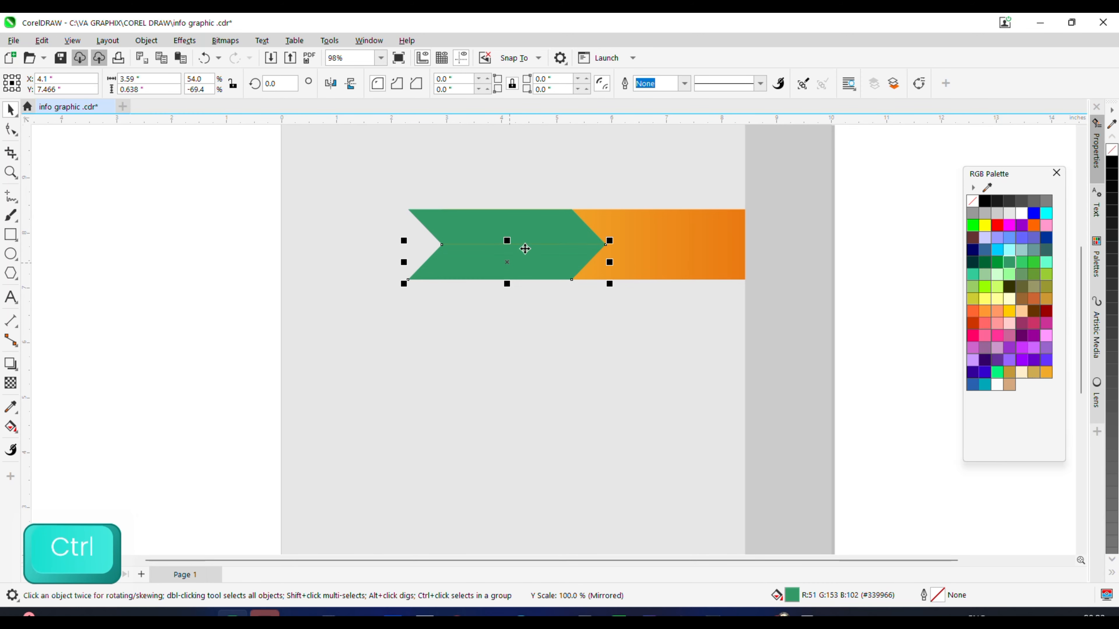
shift+click(522, 223)
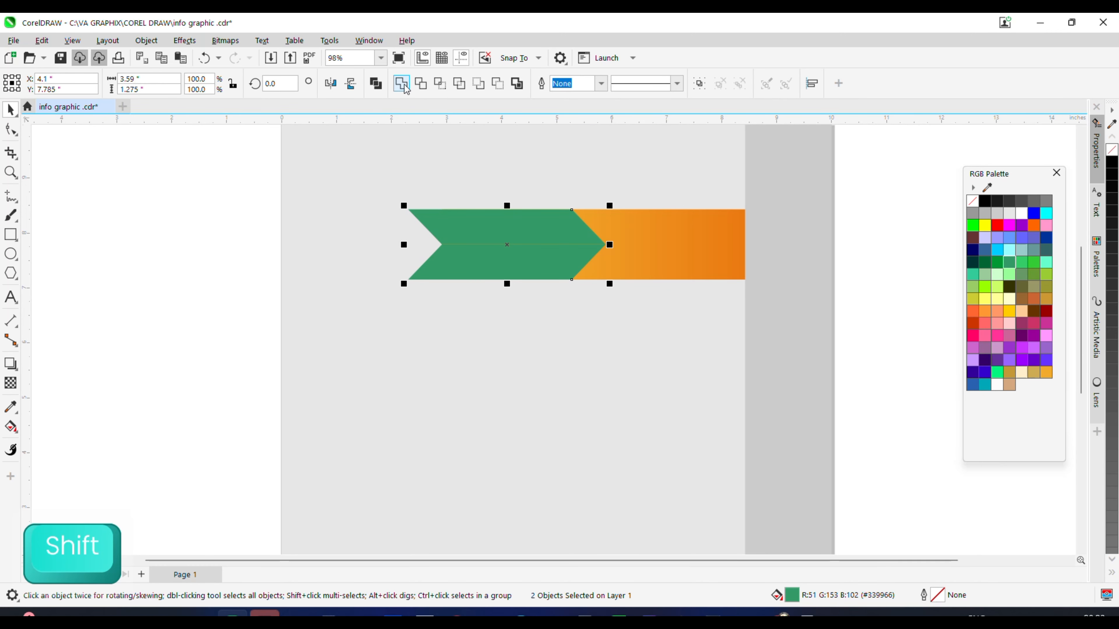
click(405, 89)
Step: Draw a rectangle about 2.3 by 2.46 inches over the chevron's notched end, trim the chevron with it, and delete the rectangle
click(11, 234)
drag(360, 175, 487, 309)
click(12, 110)
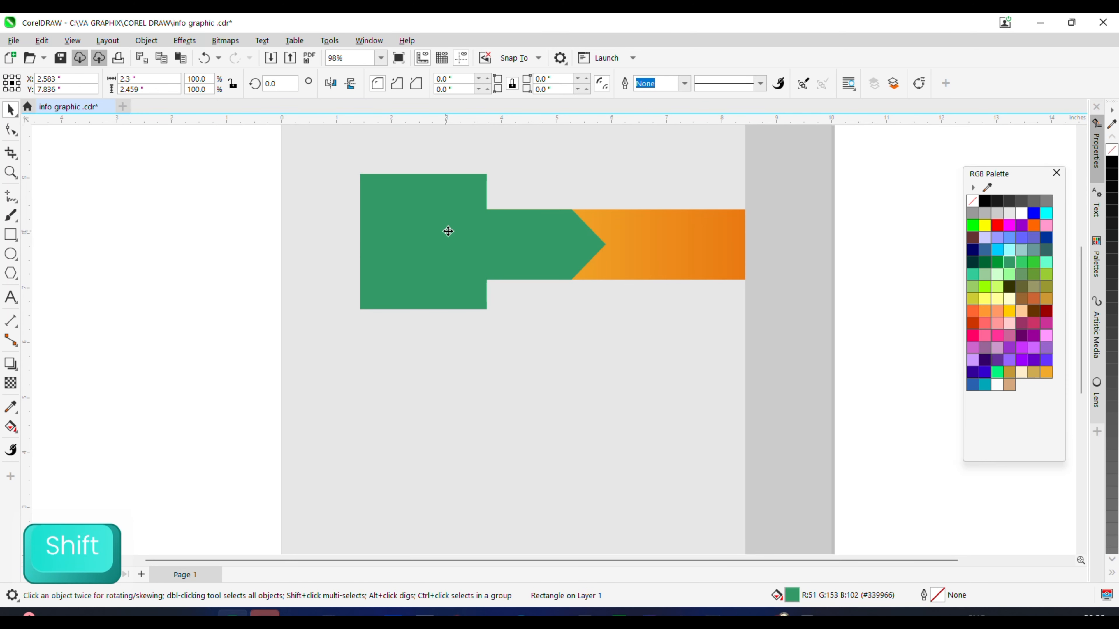
drag(449, 232, 453, 232)
shift+click(566, 247)
click(420, 83)
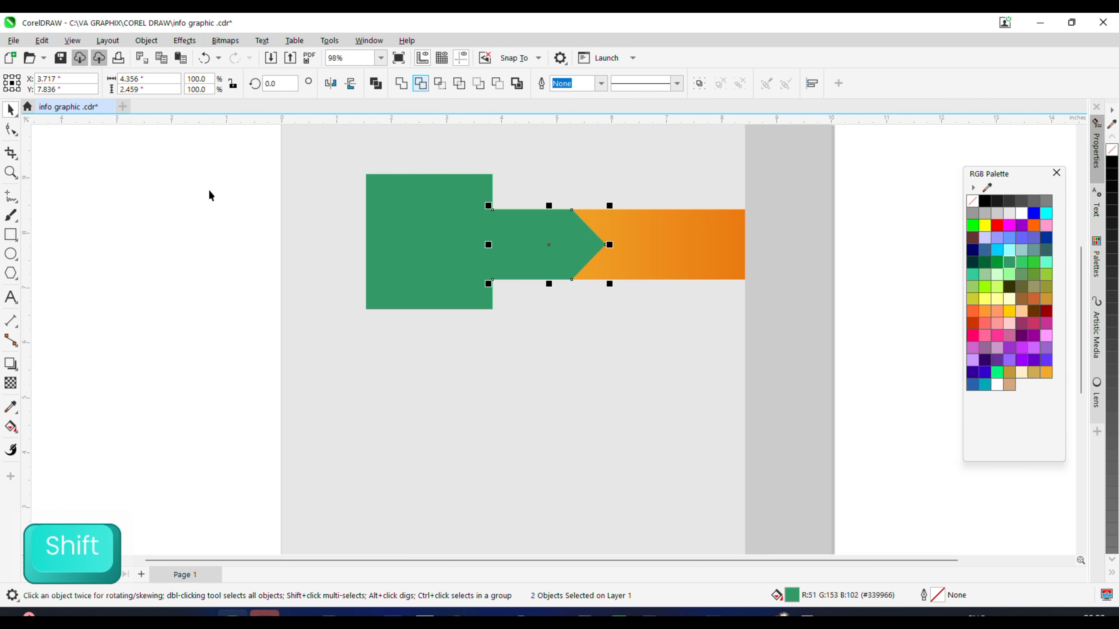
click(458, 234)
key(Delete)
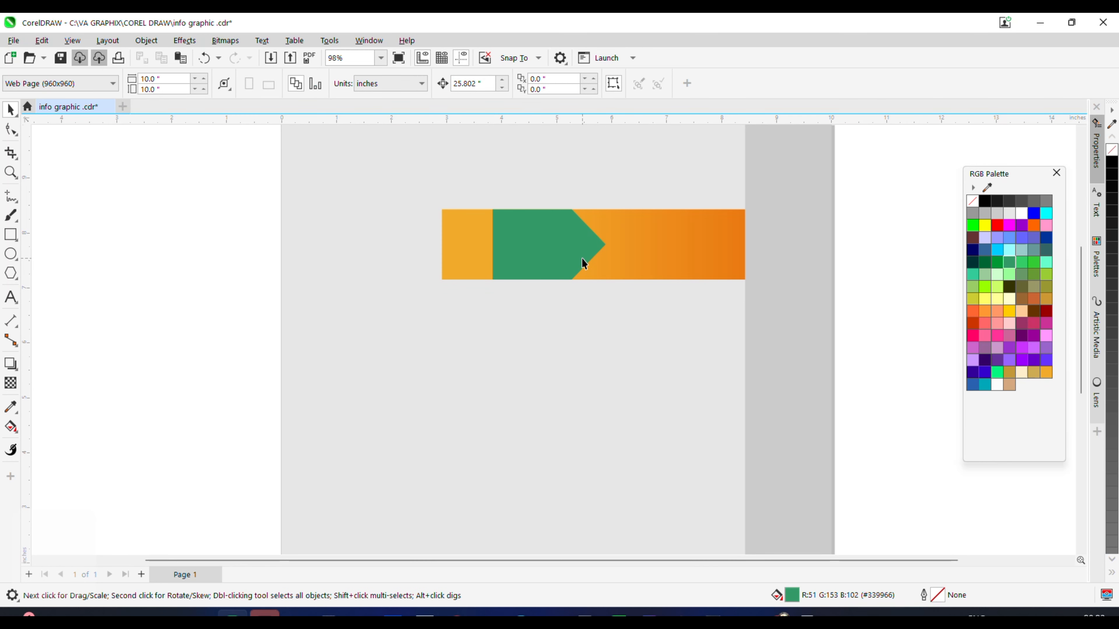
Step: Recolor the trimmed green arrow to pale orange #F8CF8A
click(586, 258)
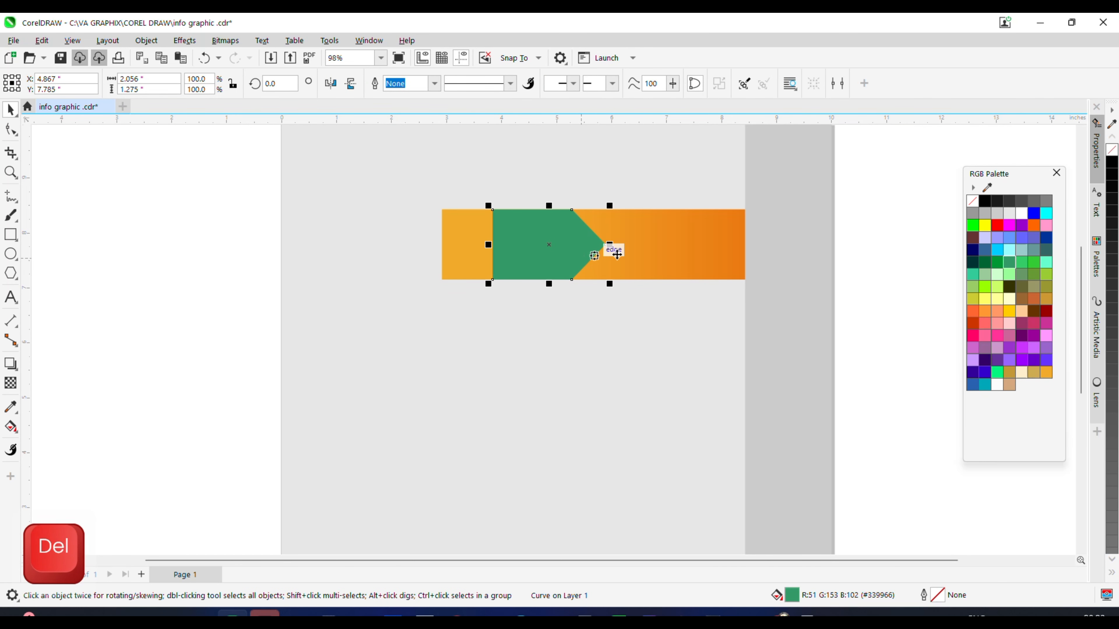
click(1027, 373)
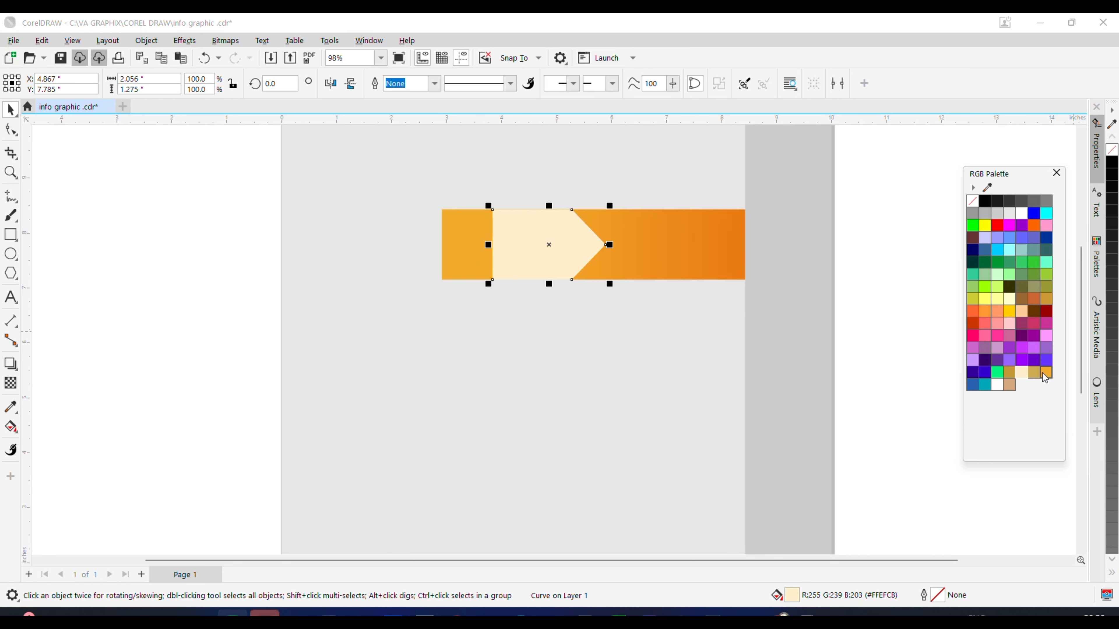
drag(1042, 373, 1038, 380)
drag(976, 404, 976, 404)
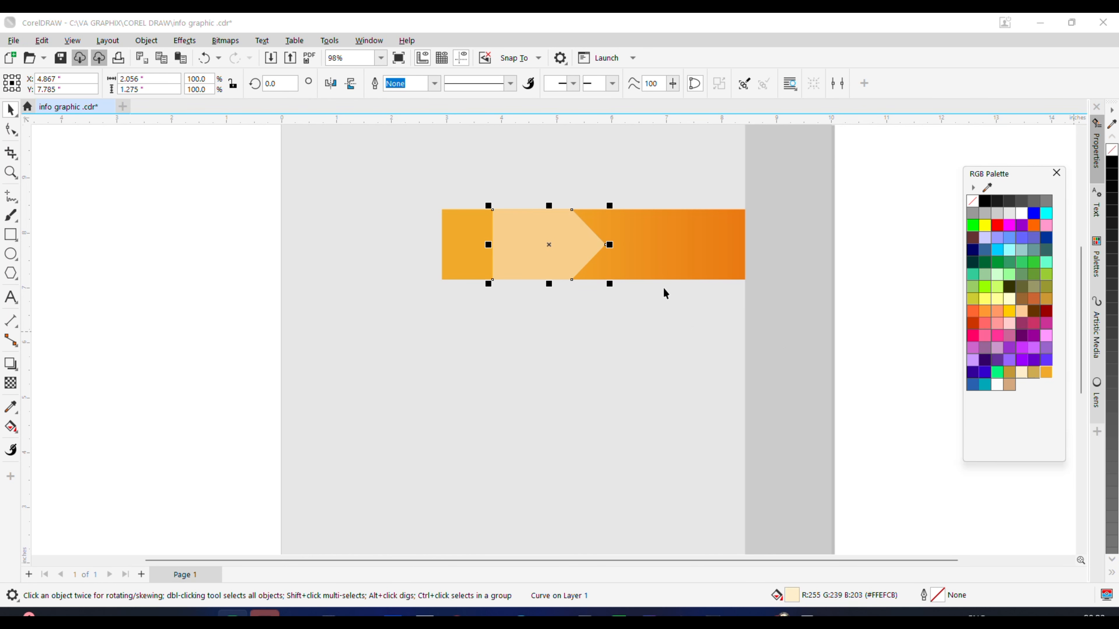
Step: Align the pale arrow with the gradient bar's left edge and skew its pointed side upward to about 1.88 inches overall height
shift+click(660, 248)
key(l)
click(539, 246)
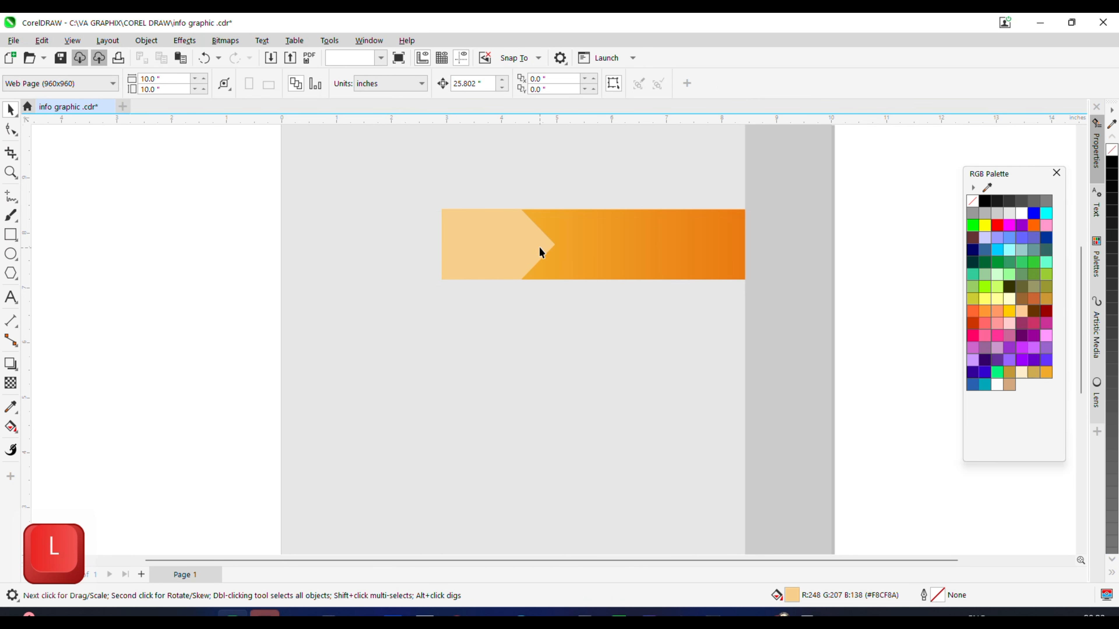
click(539, 246)
drag(560, 246, 553, 195)
Step: Copy the bar and its arrow directly below the original and repeat the duplication to stack five touching rows
scroll(612, 195, down, 2)
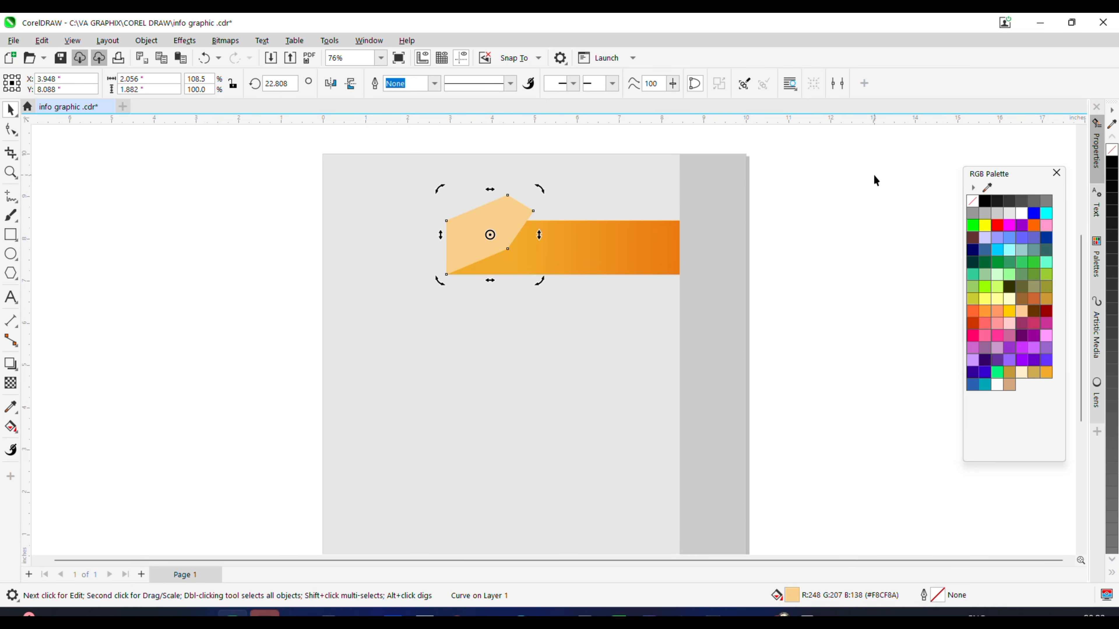
drag(851, 170, 488, 203)
drag(357, 310, 357, 310)
scroll(568, 229, up, 2)
drag(562, 216, 562, 283)
scroll(562, 282, down, 2)
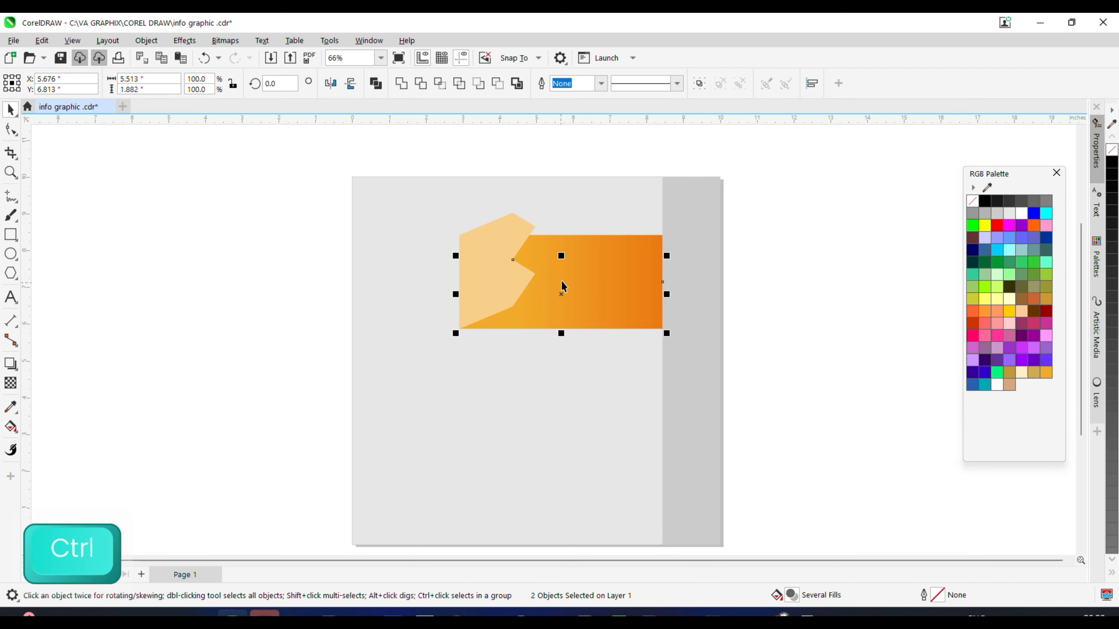
key(ctrl+d)
key(ctrl+d)
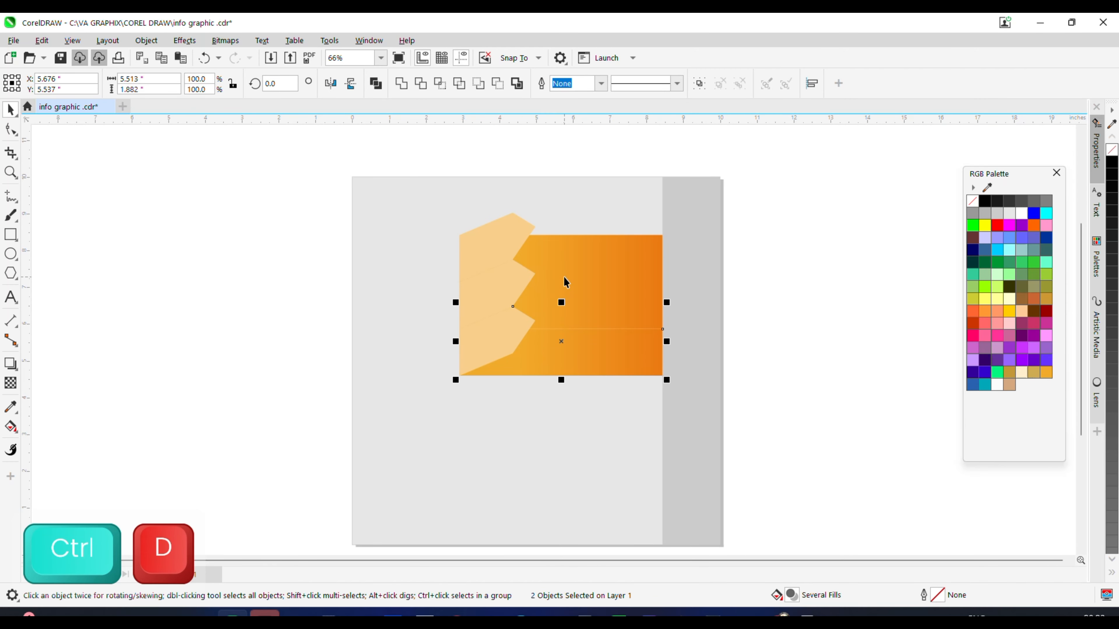
scroll(512, 257, up, 2)
click(240, 249)
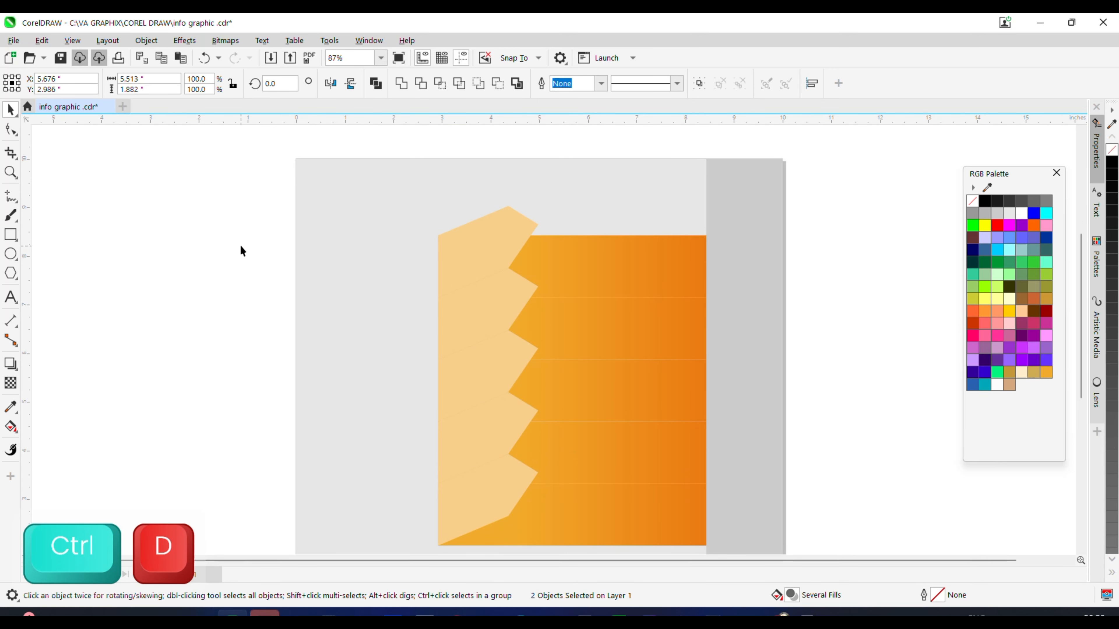
Step: Extend the second row's bar leftward to about 6.76 inches wide and align its pale arrow to the bar's new left edge
click(542, 330)
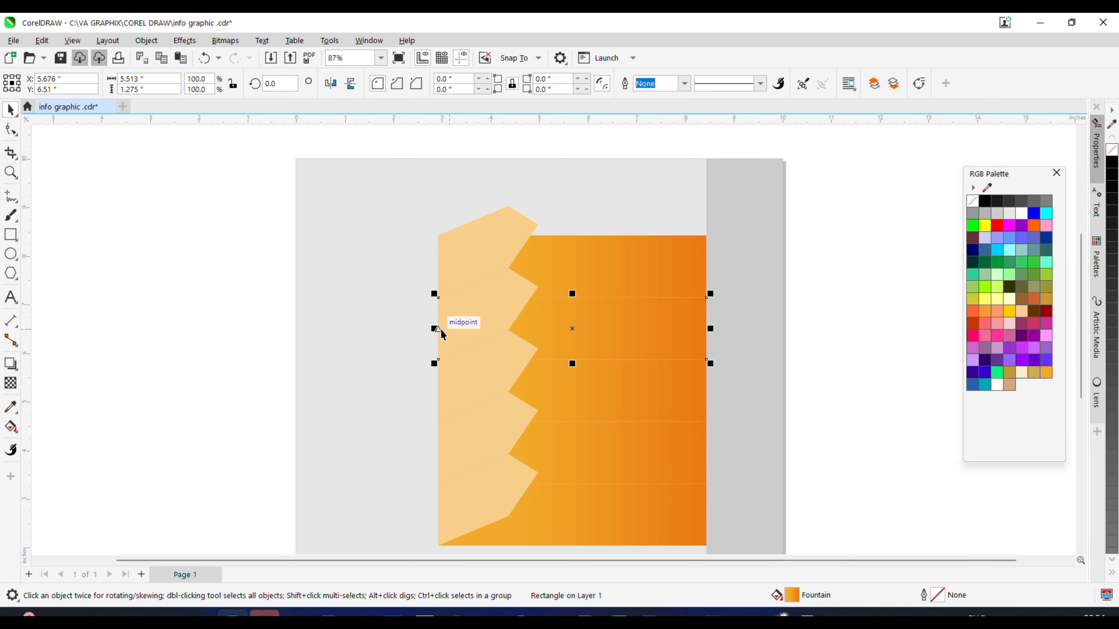
drag(435, 329, 378, 329)
click(471, 319)
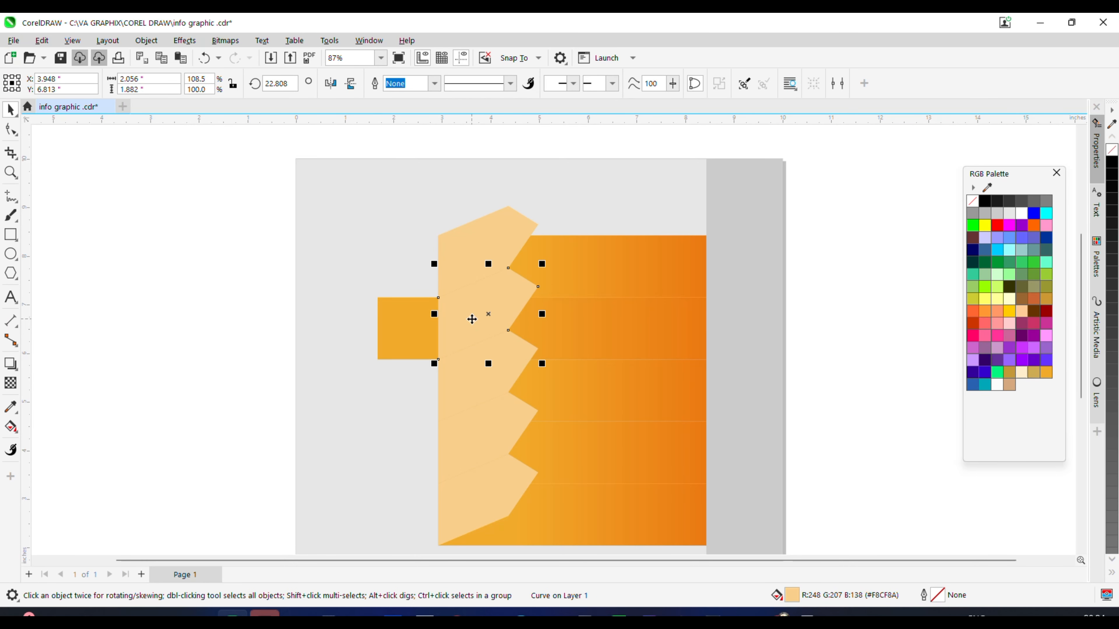
shift+click(623, 325)
key(l)
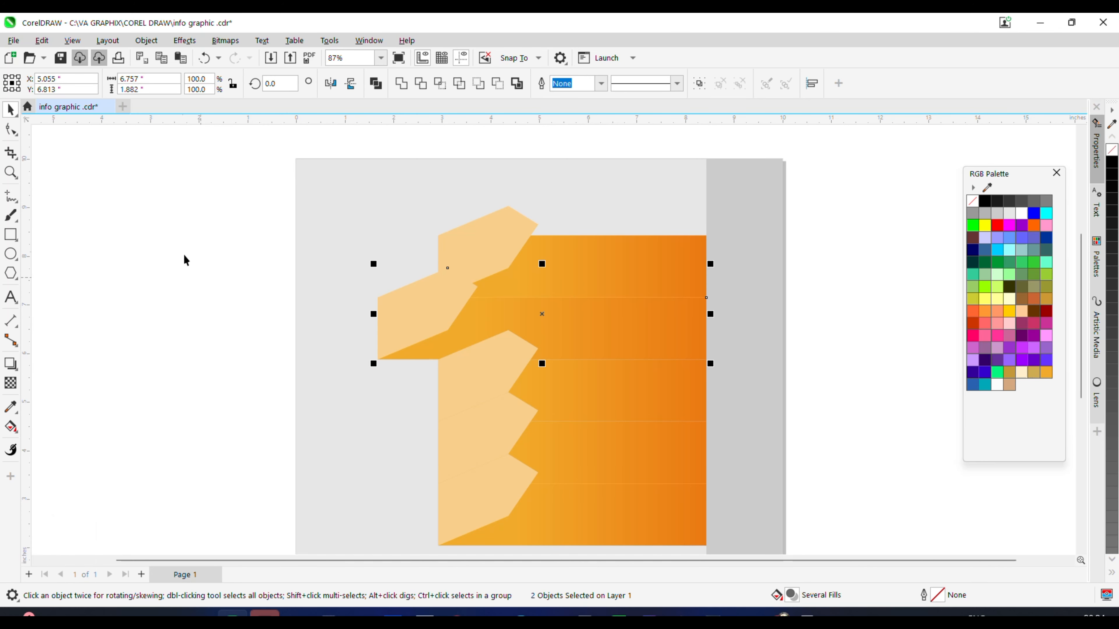
click(166, 264)
Step: Move the second row's pale arrow slightly further left and extend its bar to the arrow's edge, about 6.95 inches wide
scroll(463, 289, up, 2)
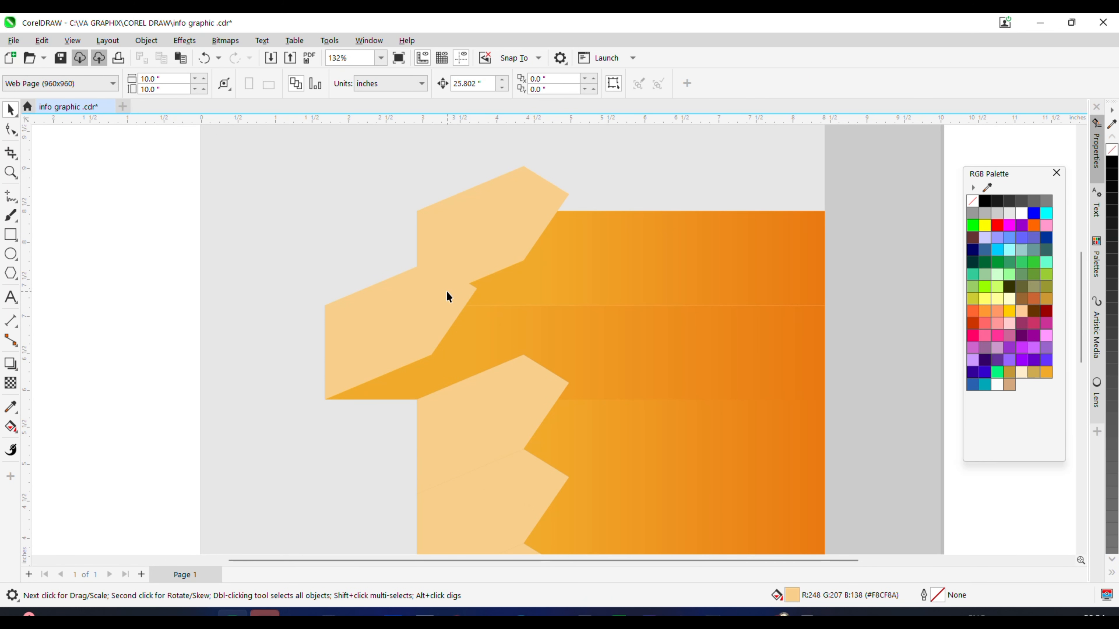
scroll(447, 291, up, 1)
click(446, 291)
drag(447, 292, 427, 295)
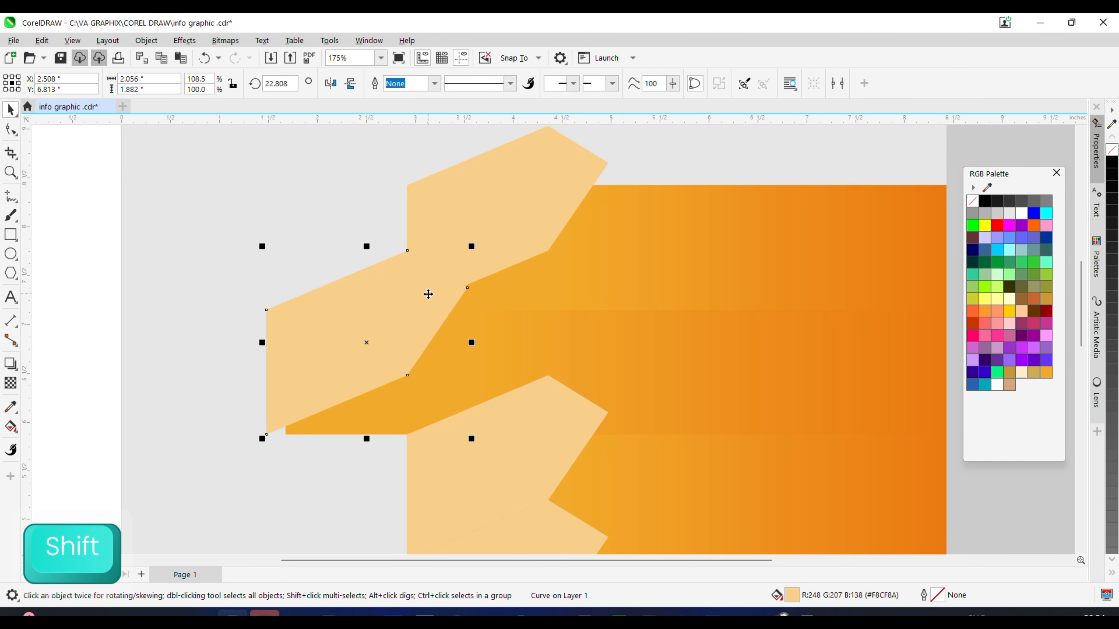
scroll(435, 301, down, 1)
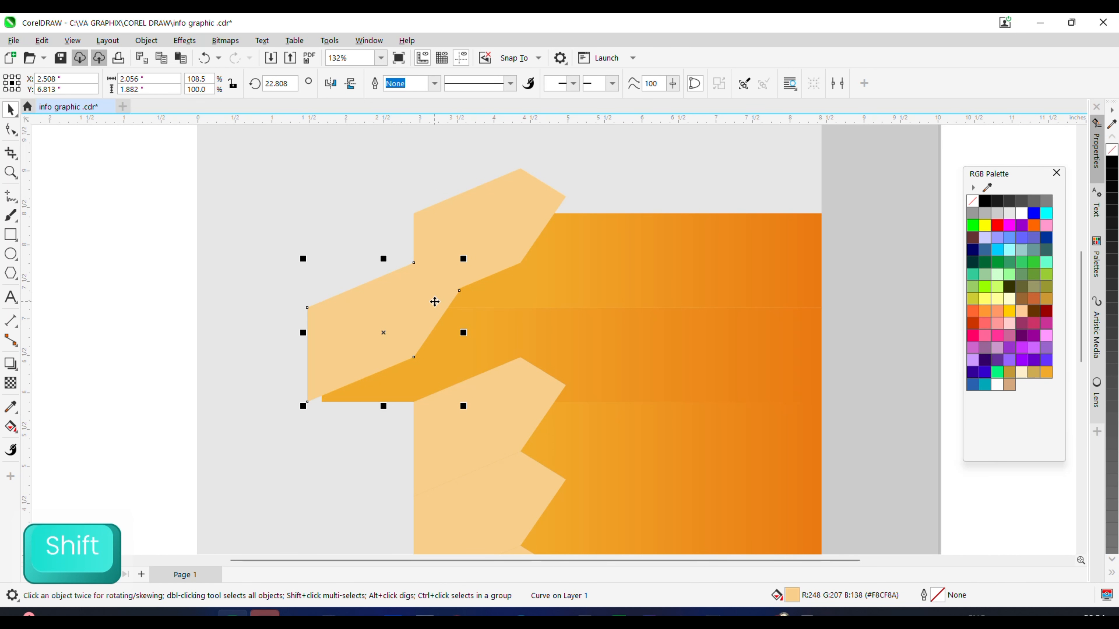
click(683, 343)
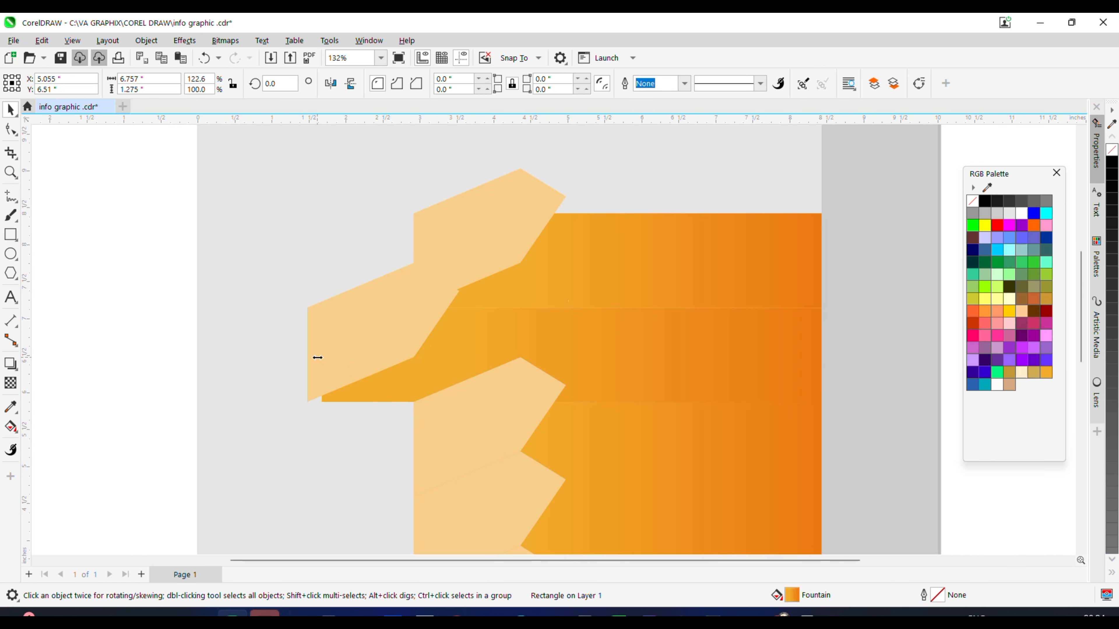
drag(318, 357, 307, 357)
Step: Fill the second bar with a horizontal gradient from blue (R42 G99 B176) on the left to a darker blue on the right
scroll(307, 357, down, 2)
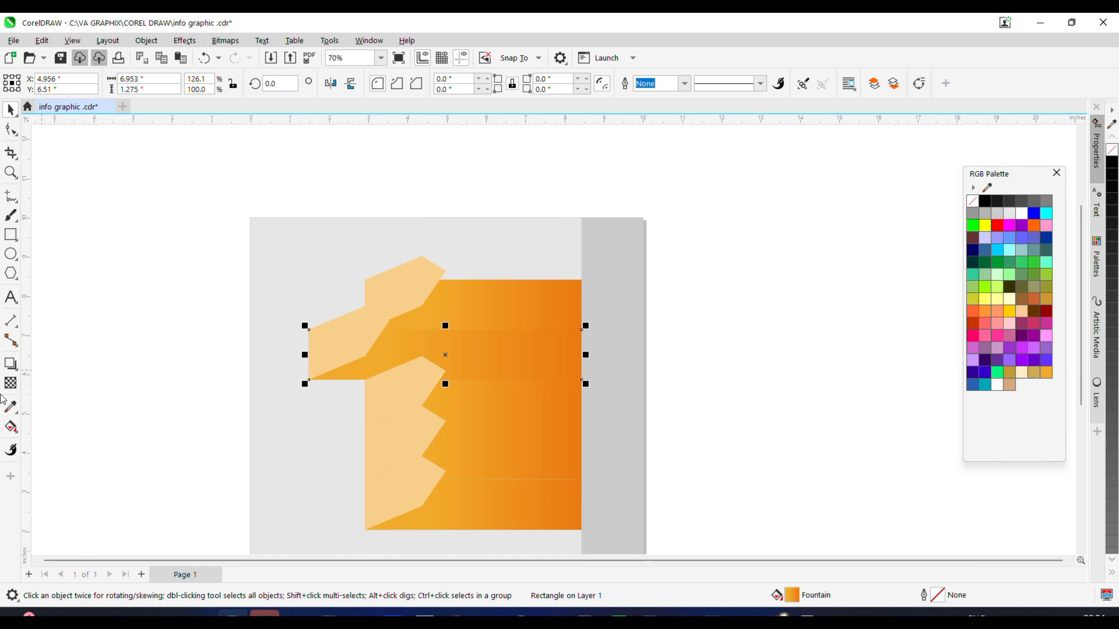
click(975, 386)
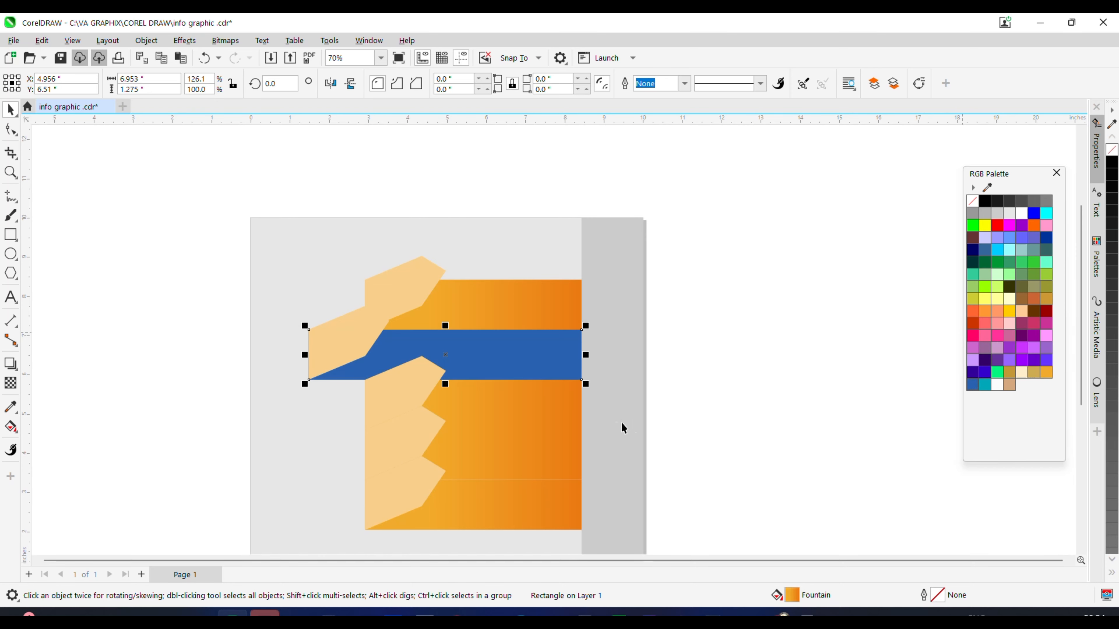
click(11, 427)
click(44, 427)
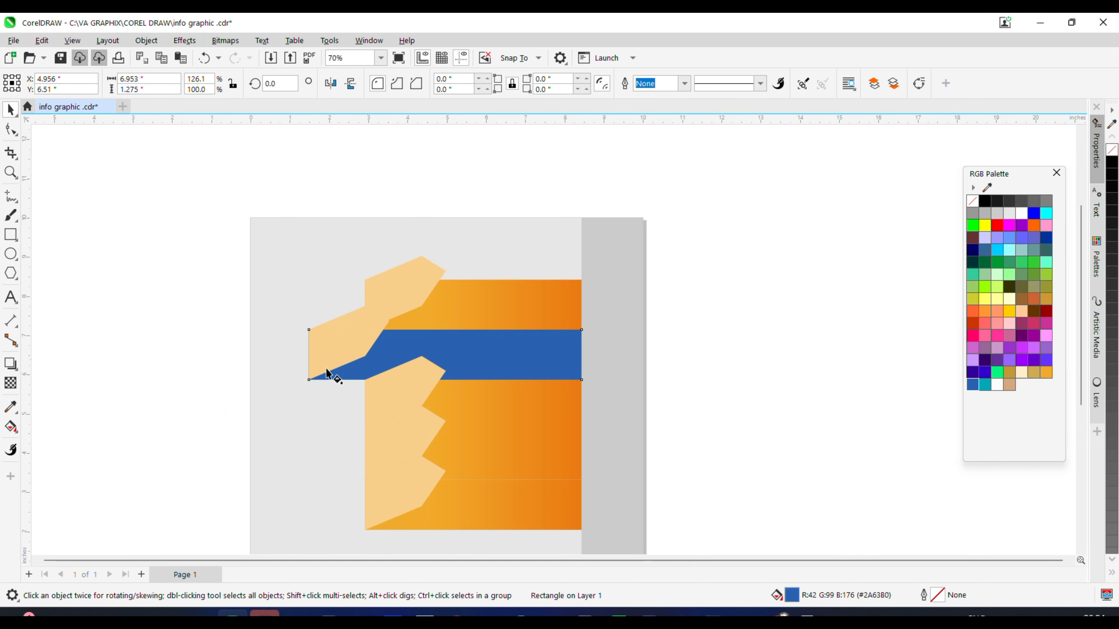
drag(392, 349, 572, 348)
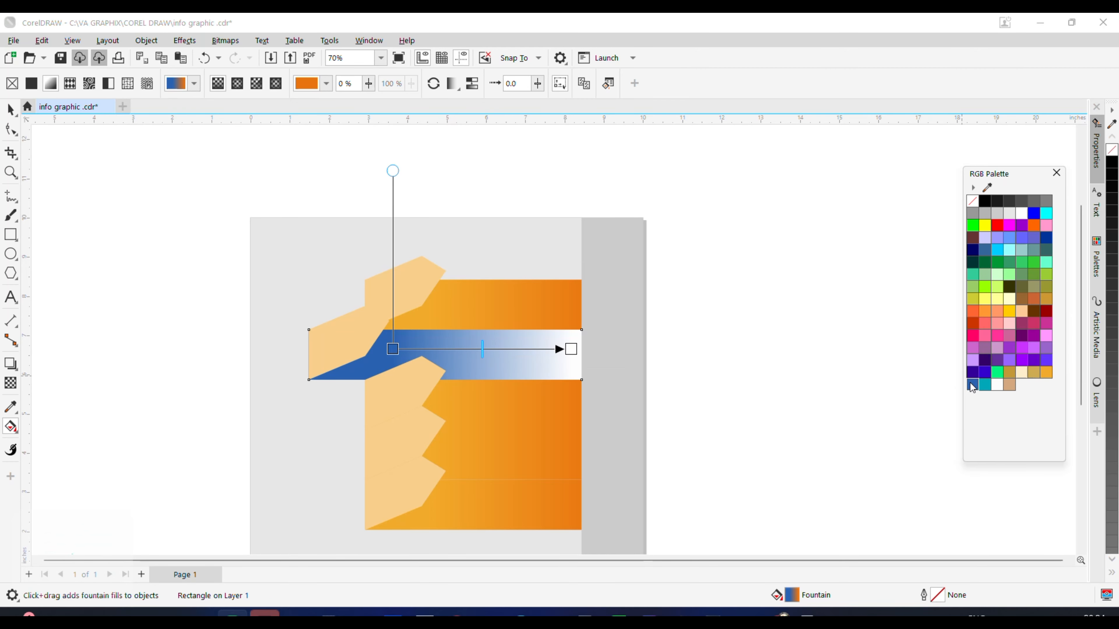
drag(971, 385, 985, 392)
drag(1030, 431, 1030, 430)
click(10, 110)
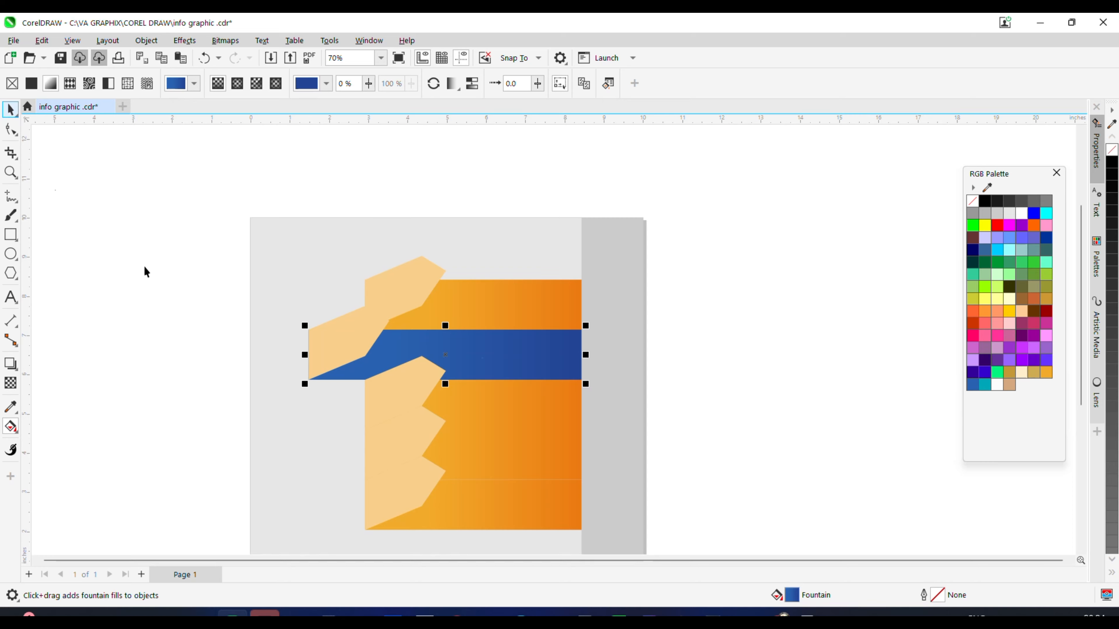
Step: Recolor the second row's arrow to light blue #6294DA
click(330, 344)
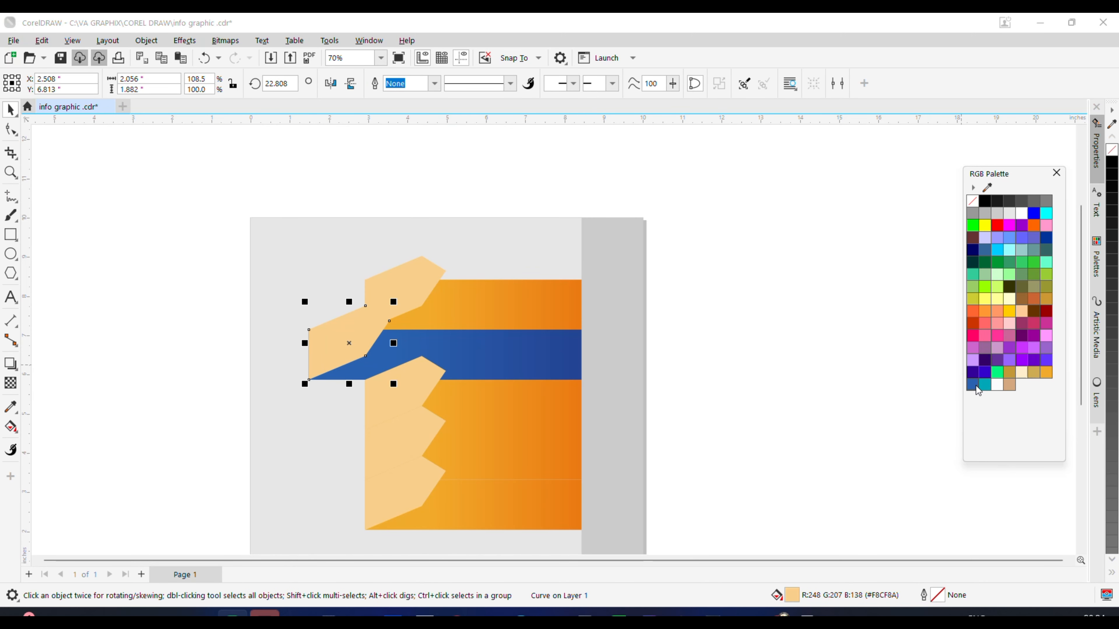
drag(977, 391, 991, 421)
click(701, 353)
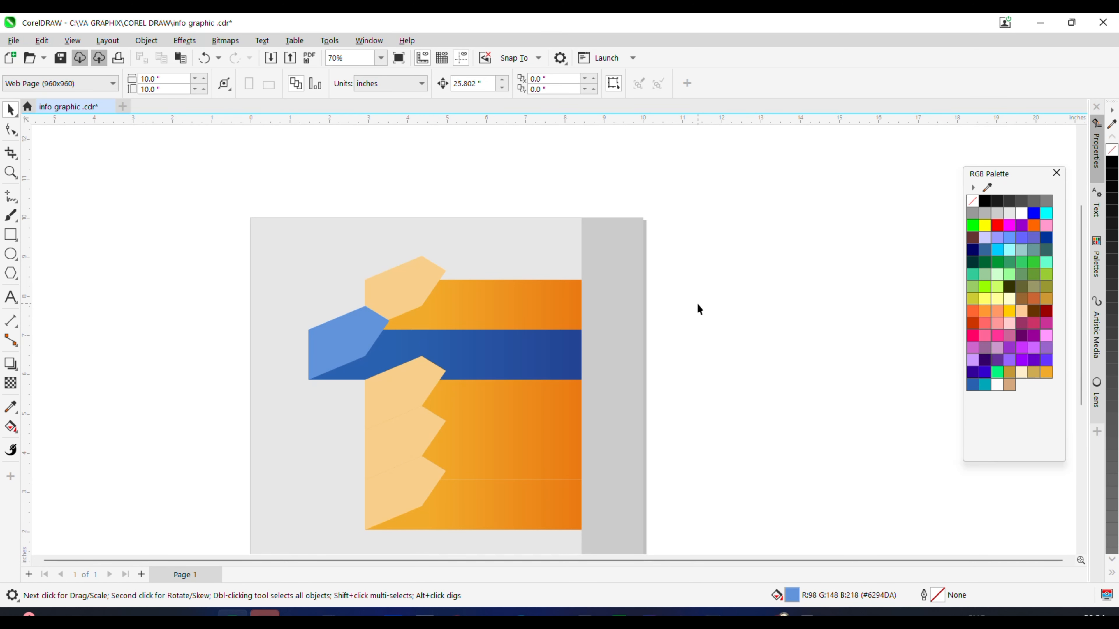
Step: Fill the third bar with teal #02A8B8 and give it a horizontal gradient with a dark blue right end
click(514, 403)
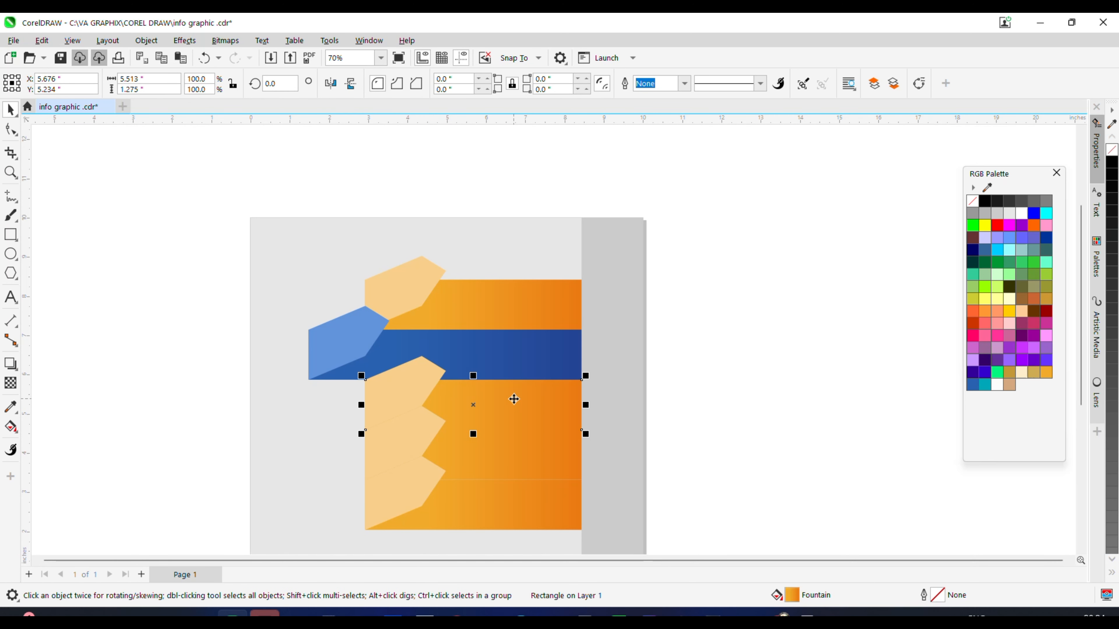
click(990, 385)
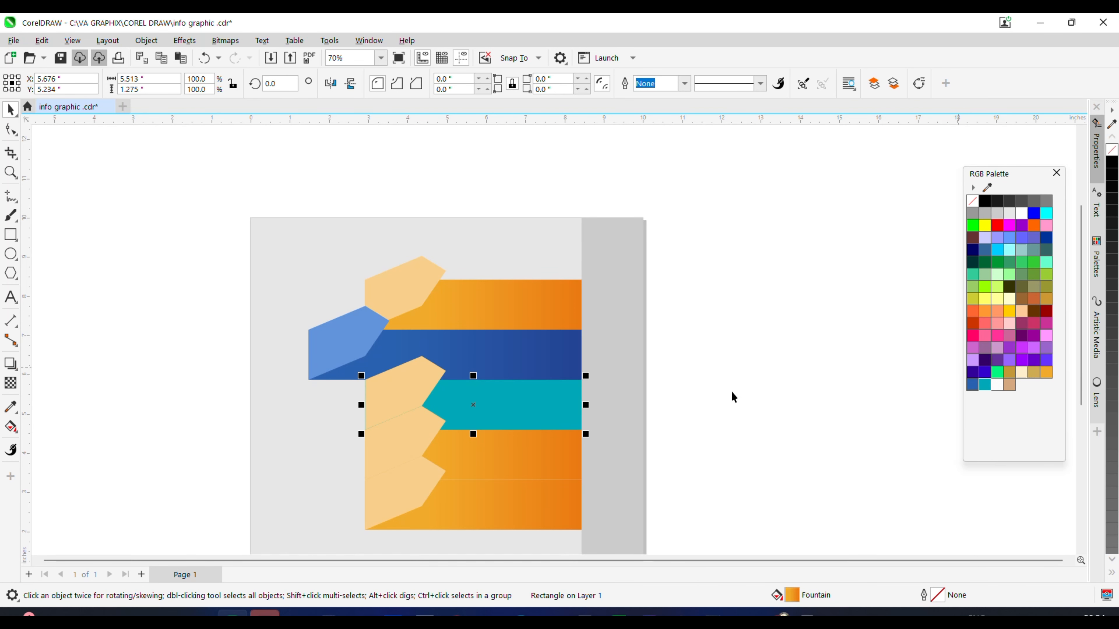
click(14, 431)
click(40, 427)
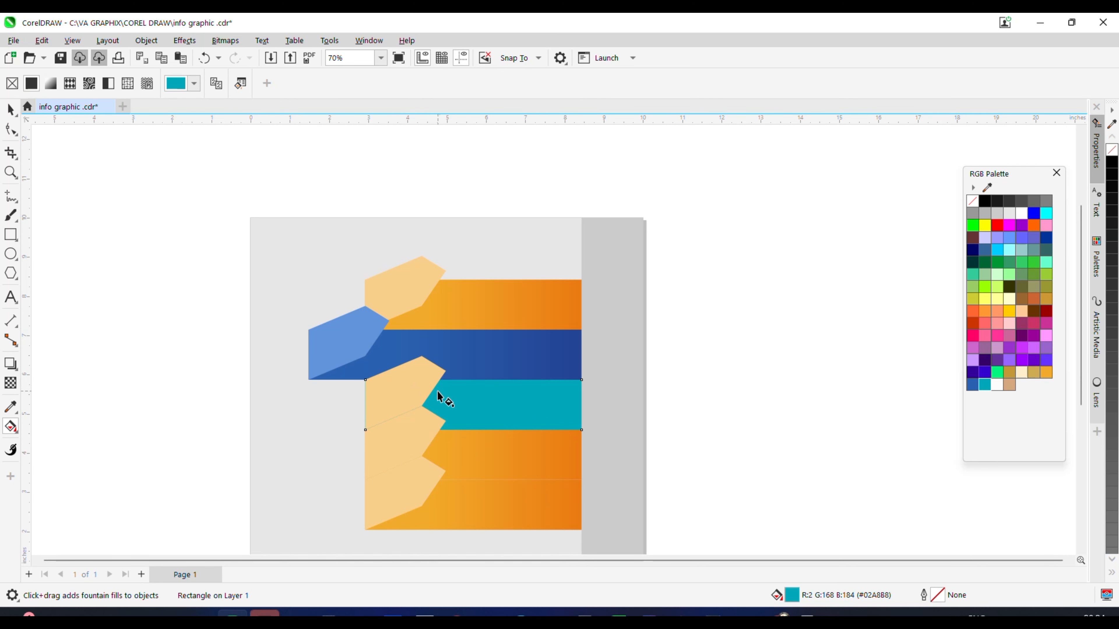
drag(440, 397, 572, 397)
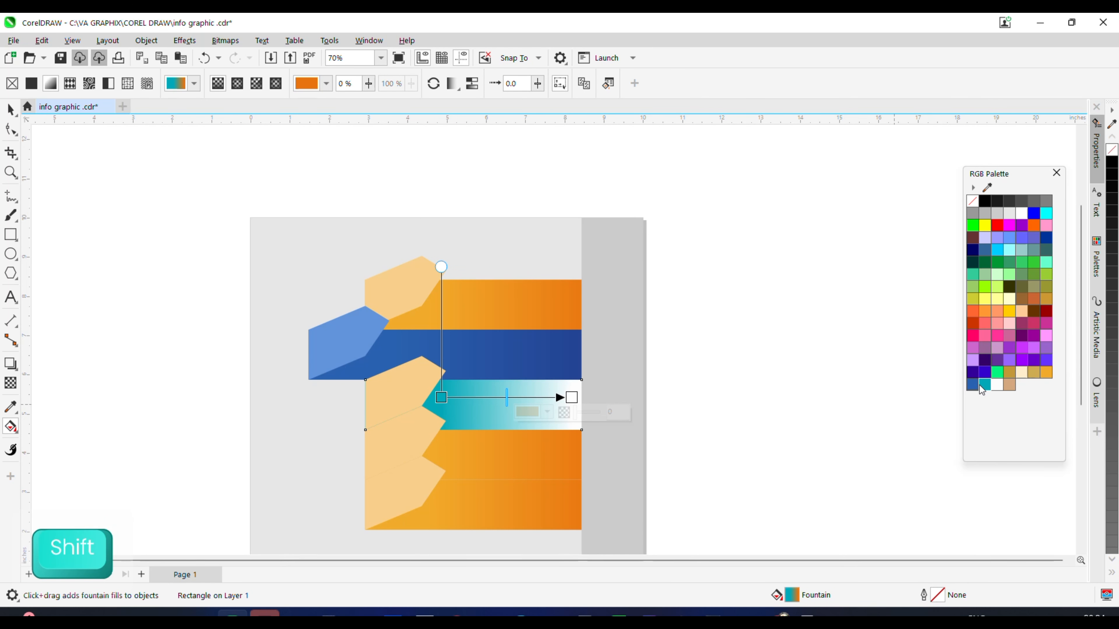
drag(985, 387, 1025, 404)
drag(1046, 445, 1046, 446)
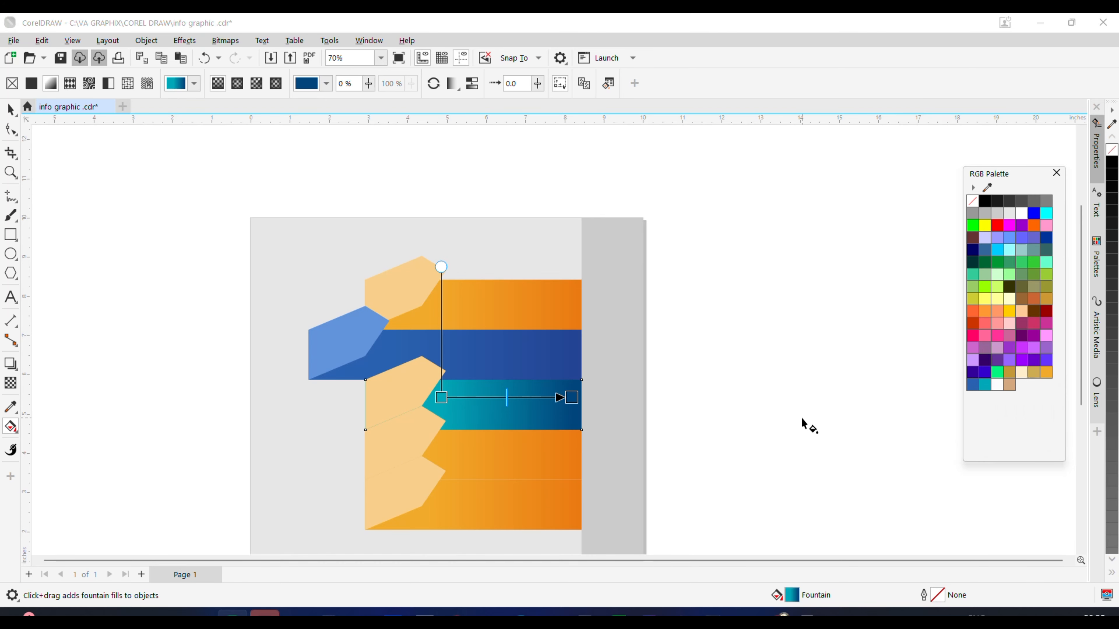
Step: Change the third bar's gradient to run from bright cyan on the left to teal #02A8B8 on the right
click(986, 386)
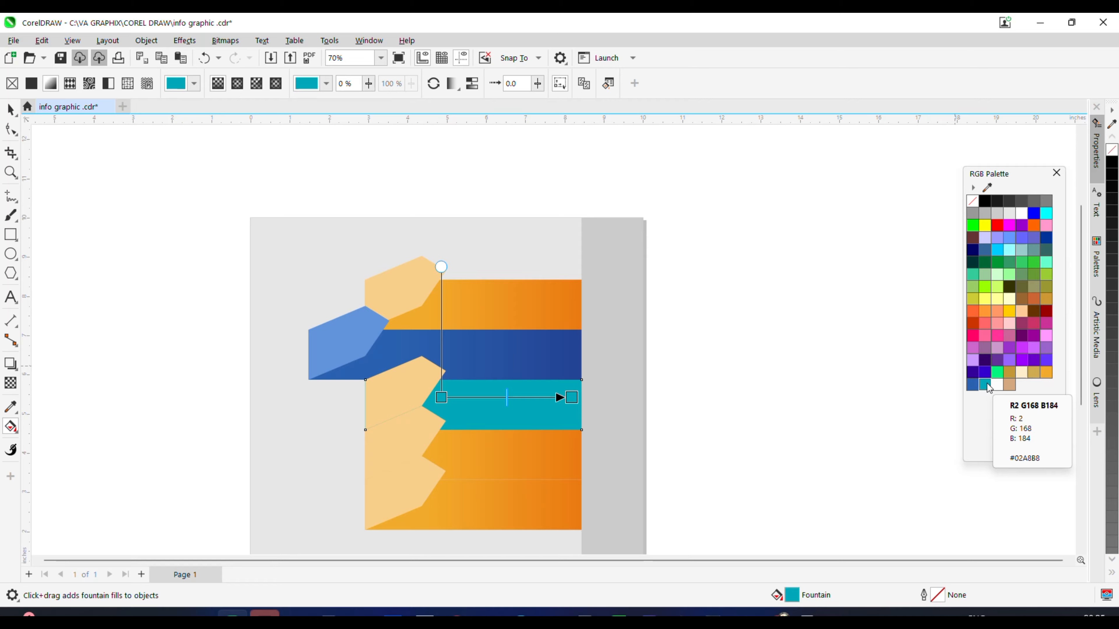
drag(988, 388, 441, 398)
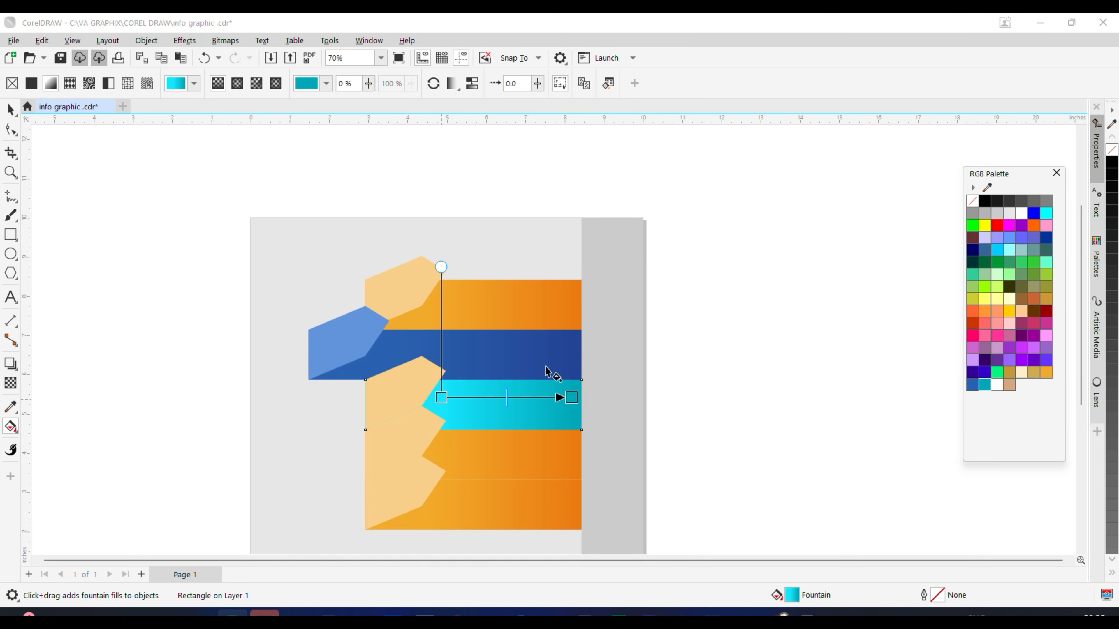
key(space)
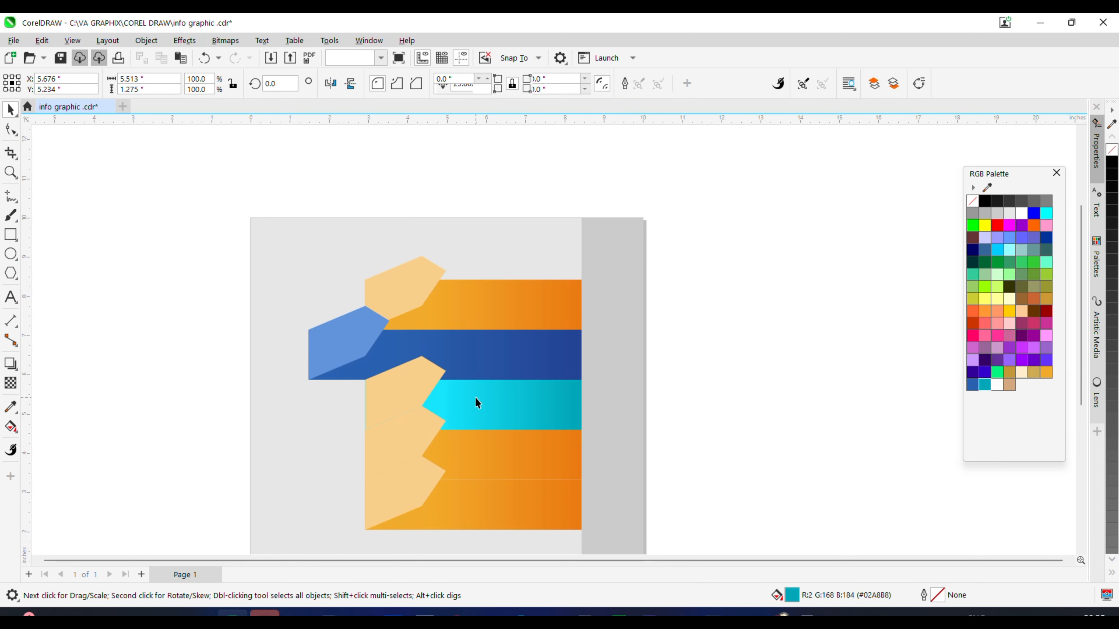
Step: Move the third row's arrow to the right and shorten its bar to the arrow's left edge, about 4.8 inches wide
click(382, 394)
scroll(382, 395, up, 2)
drag(394, 383, 444, 378)
click(632, 415)
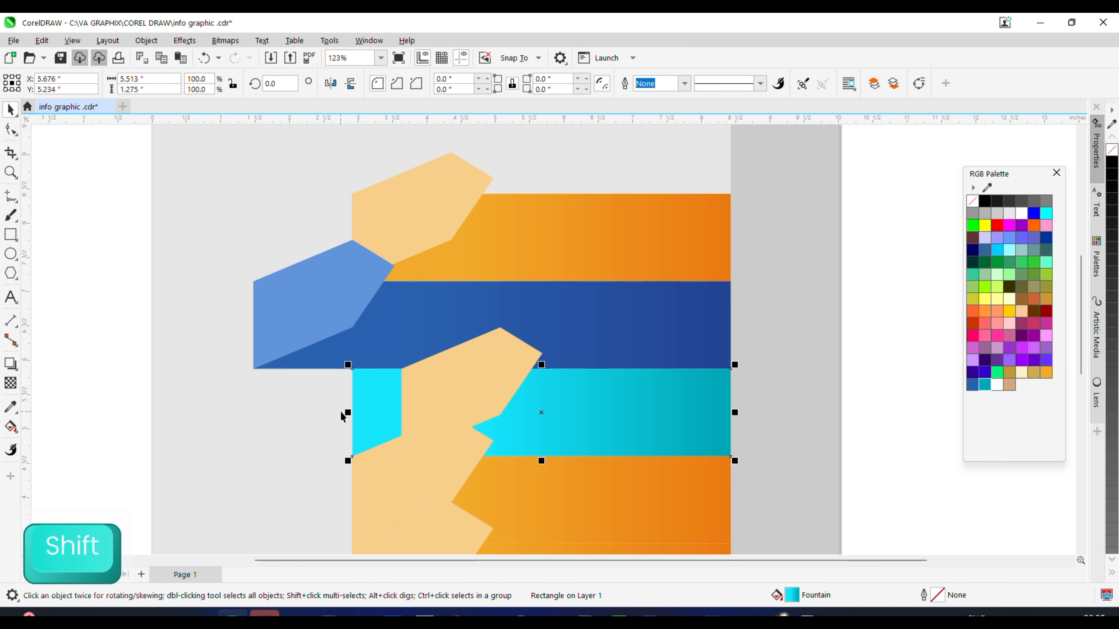
drag(347, 413, 398, 413)
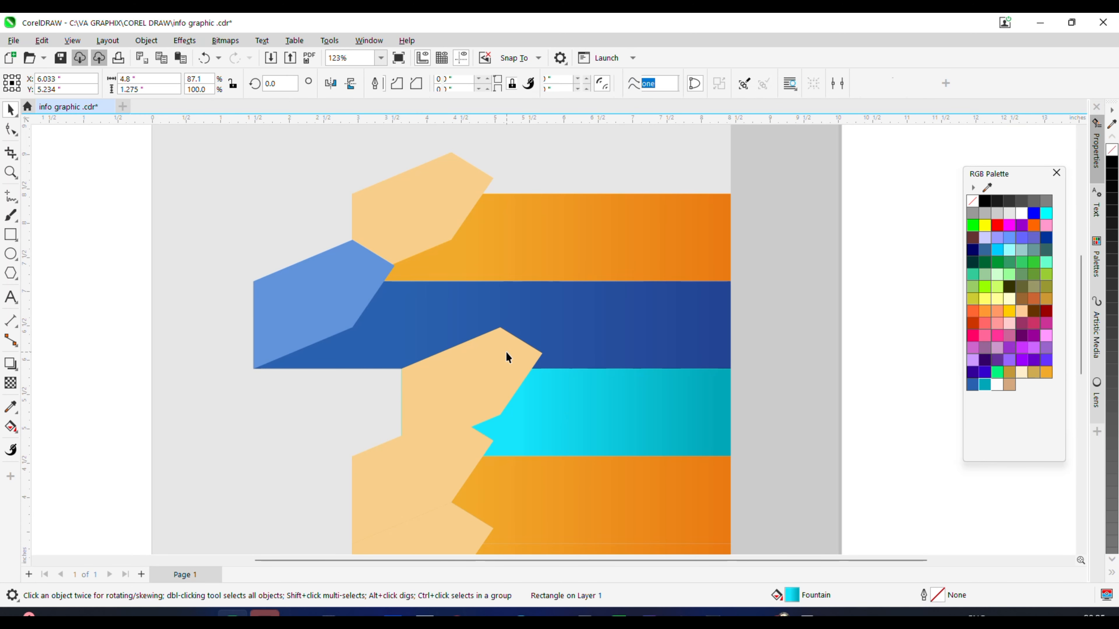
Step: Recolor the third row's arrow to teal #02A8B8
click(507, 353)
click(984, 385)
scroll(554, 276, down, 2)
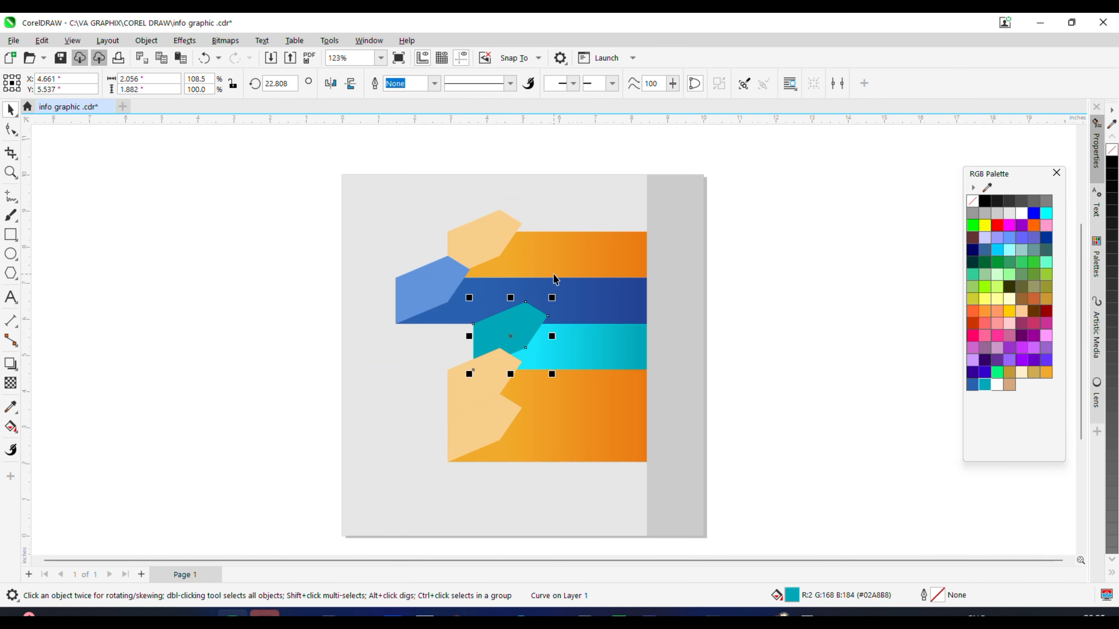
click(795, 374)
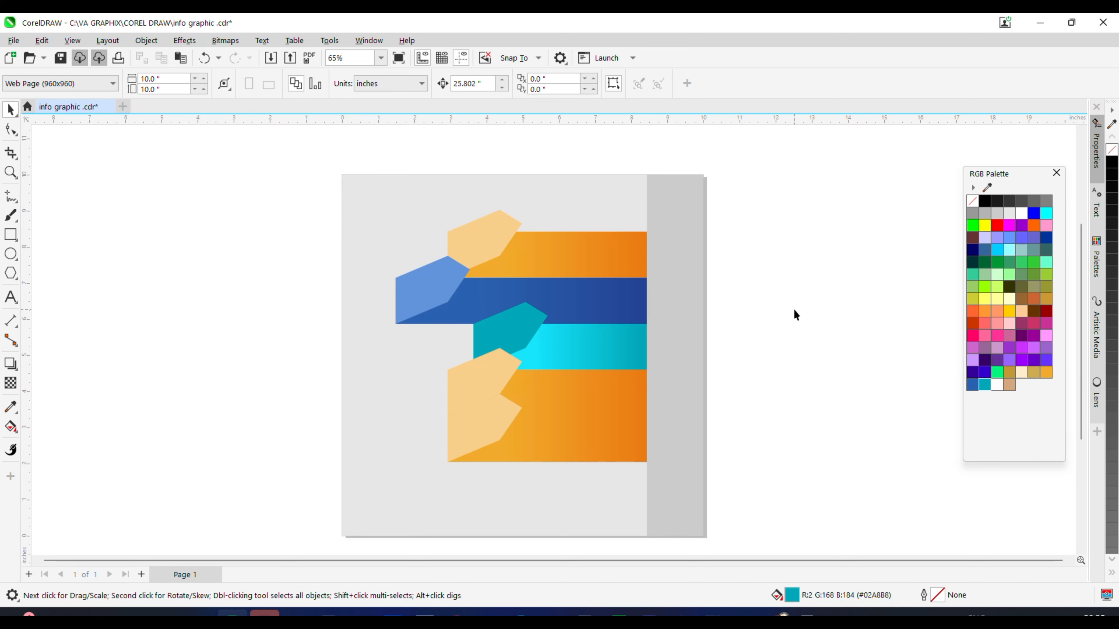
Step: Move the fourth row's arrow to the left and extend its bar to the arrow's edge, about 6.23 inches wide
scroll(526, 291, up, 5)
drag(524, 318, 446, 312)
scroll(445, 312, down, 4)
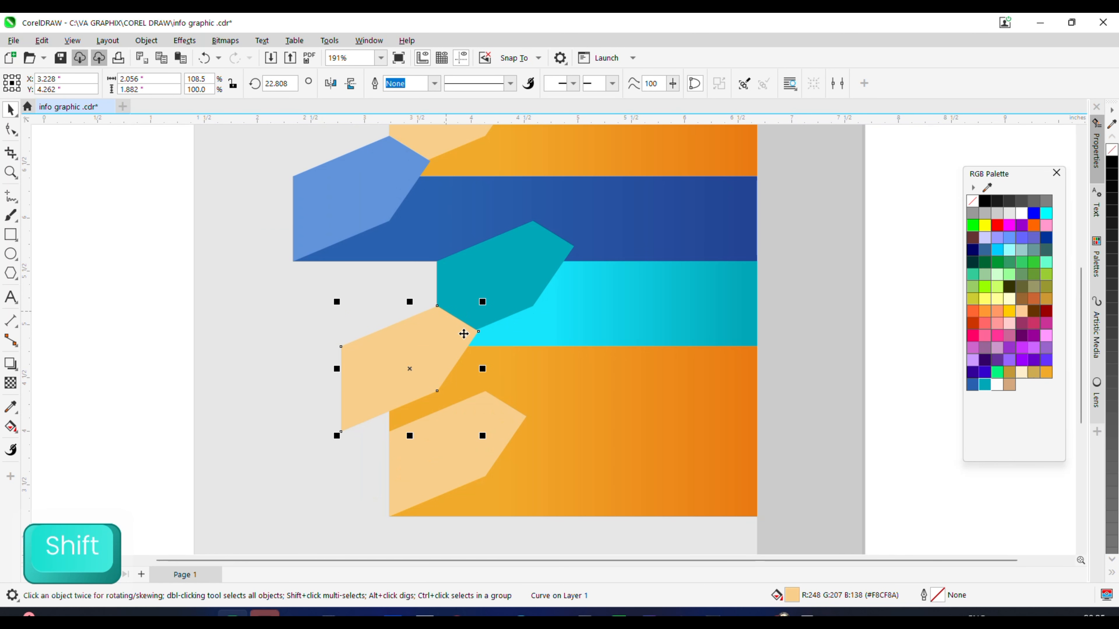
click(520, 376)
drag(405, 379, 367, 381)
Step: Fill the fourth bar with white and its arrow with light gray #ECECED
scroll(367, 381, down, 2)
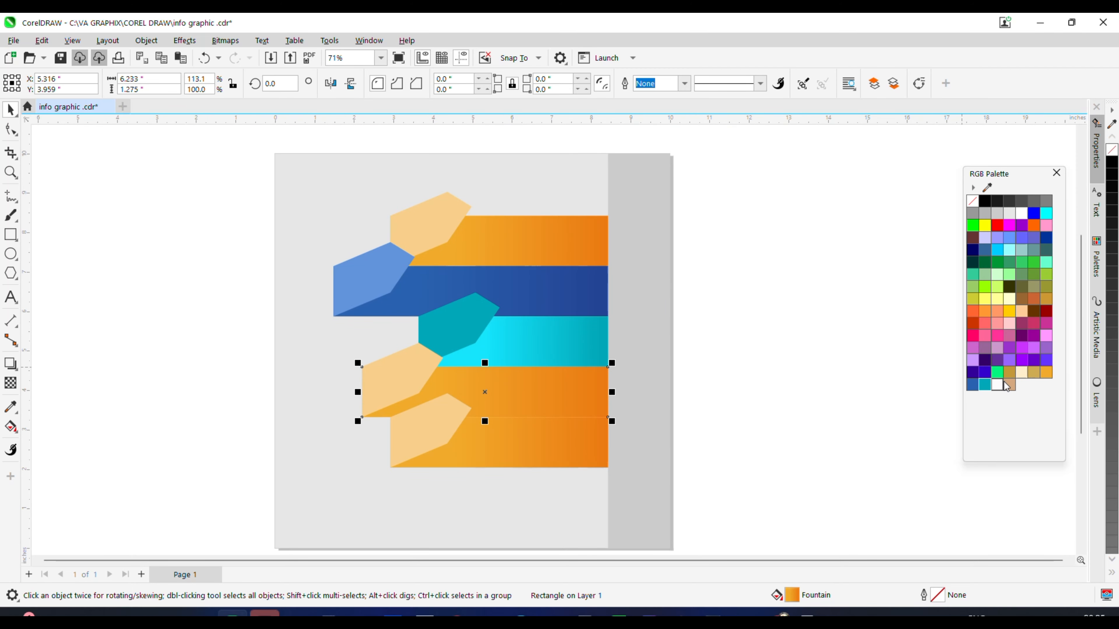
click(1008, 385)
scroll(453, 370, up, 2)
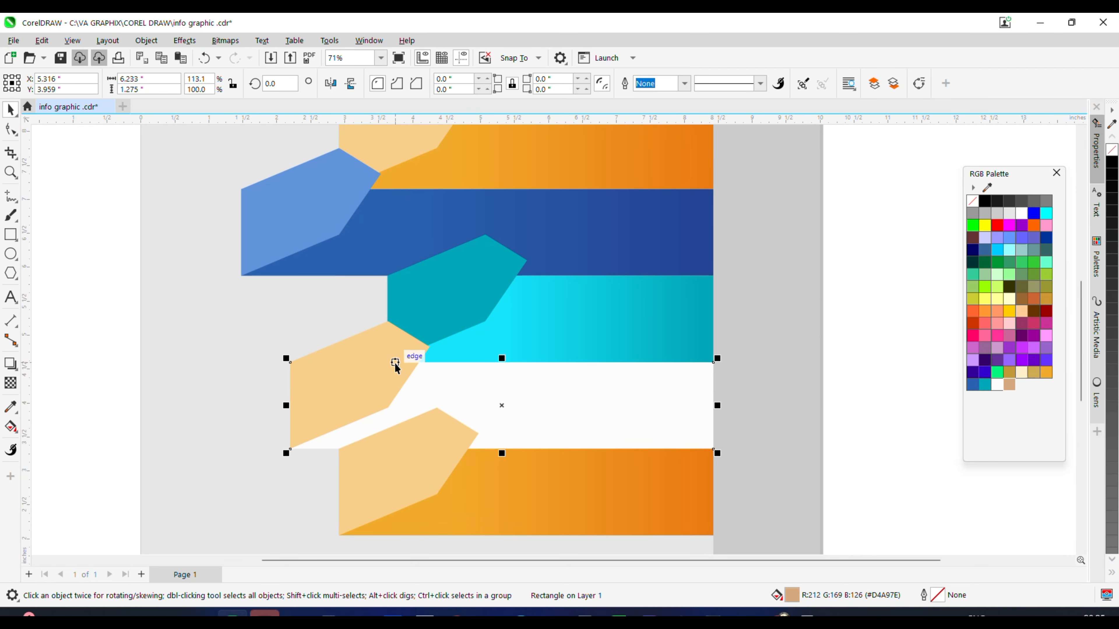
click(390, 338)
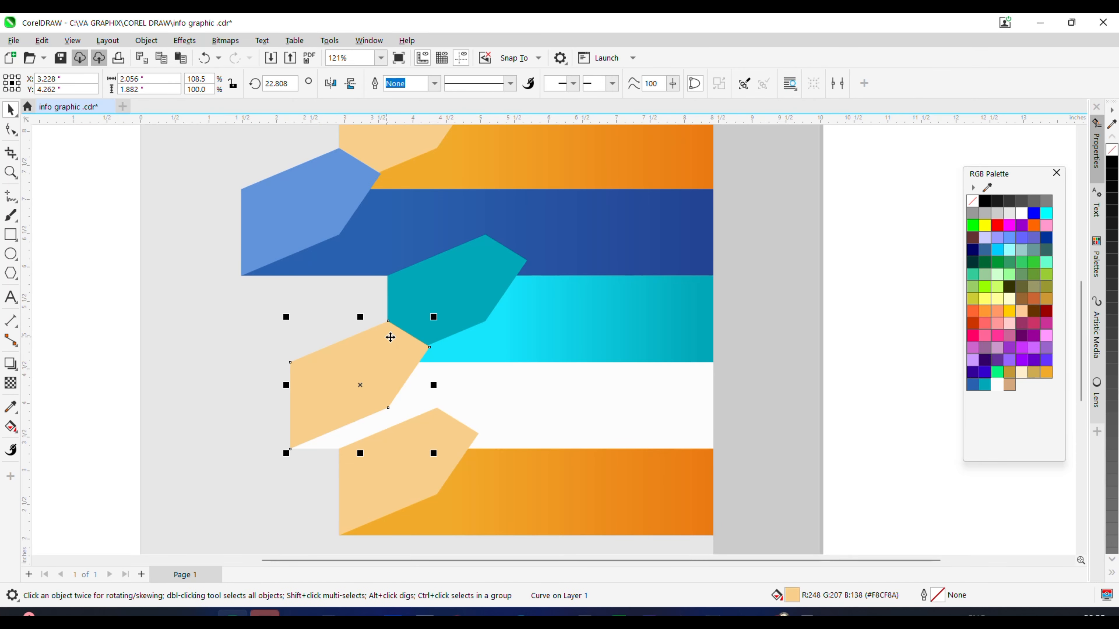
click(996, 386)
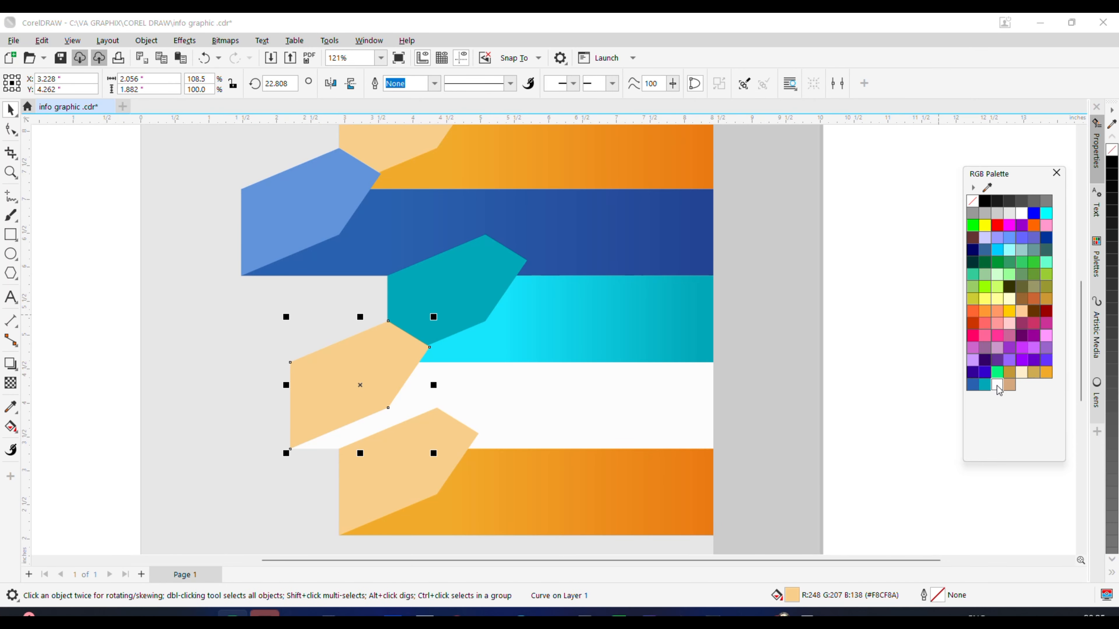
drag(998, 390, 1000, 391)
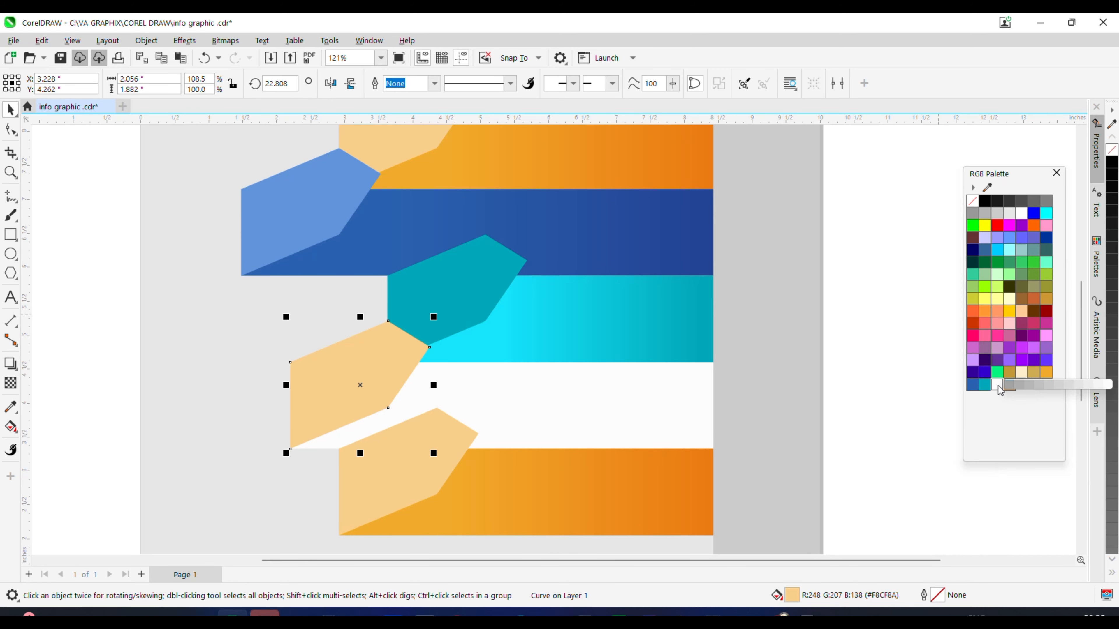
click(1091, 388)
scroll(597, 384, down, 1)
click(757, 382)
Step: Fill the fifth bar with tan #D4A97E and its arrow with the lighter tan #E3C7AB
scroll(659, 422, up, 1)
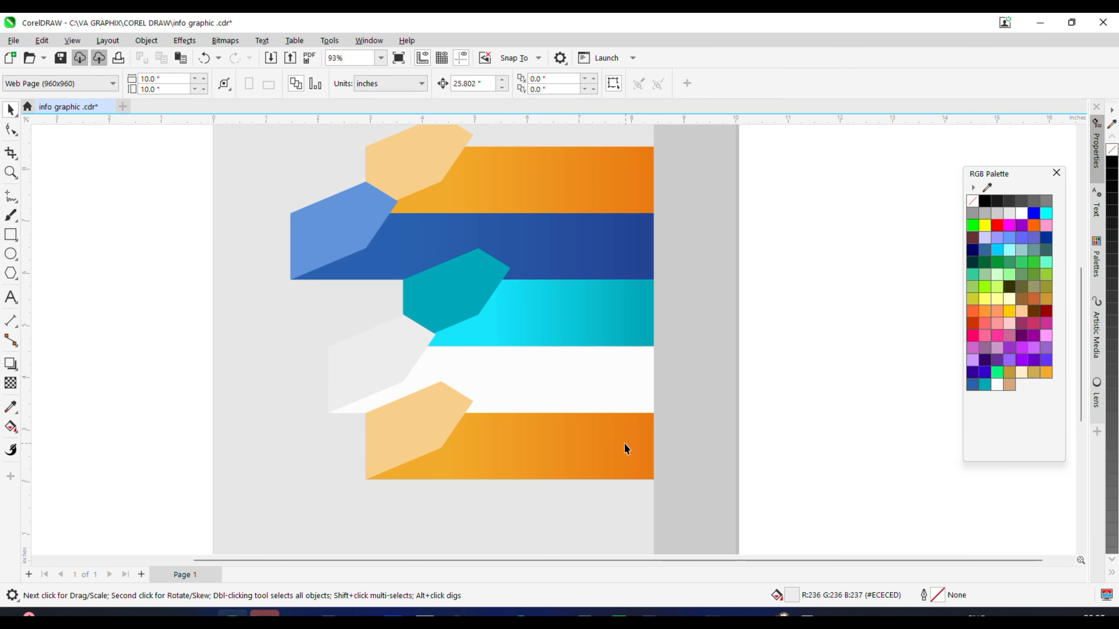
click(627, 449)
click(1009, 385)
click(447, 422)
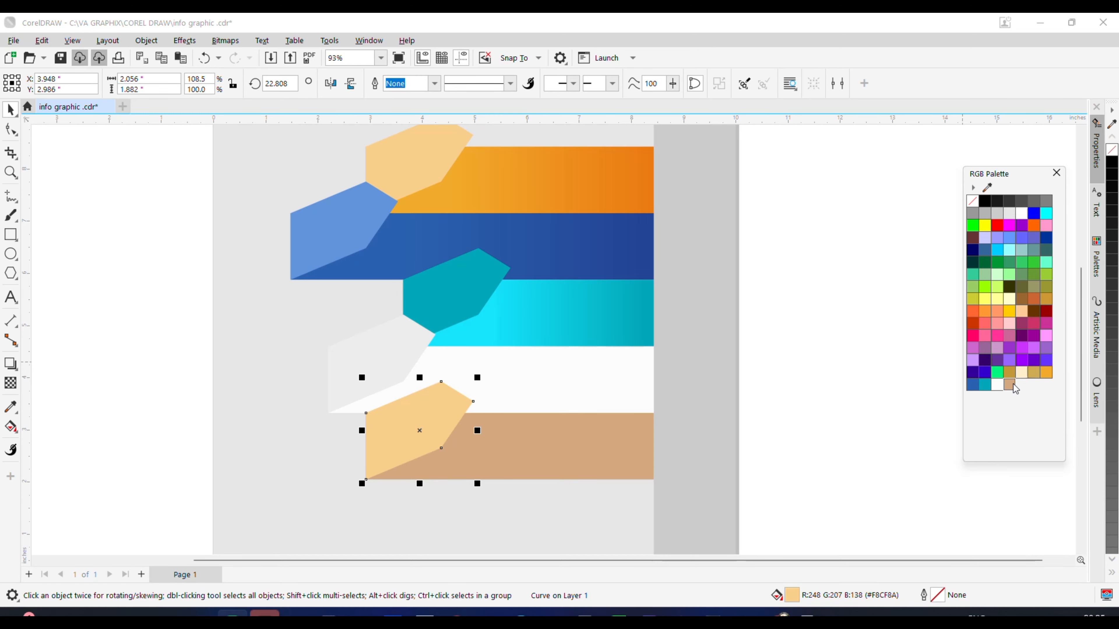
drag(1014, 385, 1023, 393)
click(1034, 422)
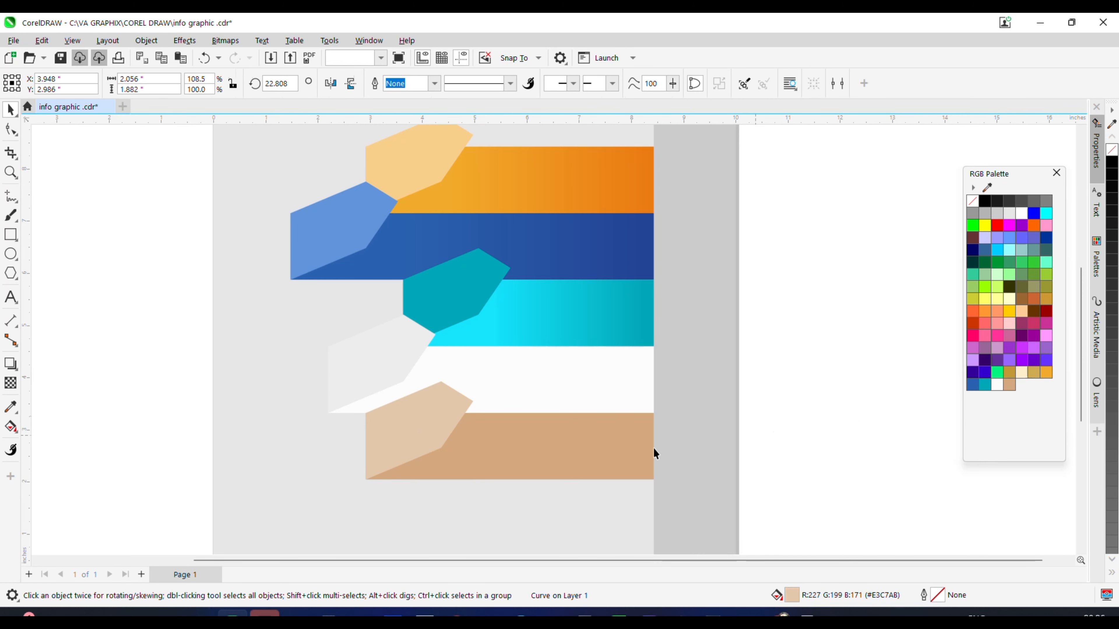
Step: Apply a horizontal fountain fill to the fifth bar, from tan on its left to reddish brown at its right end
click(598, 451)
click(10, 435)
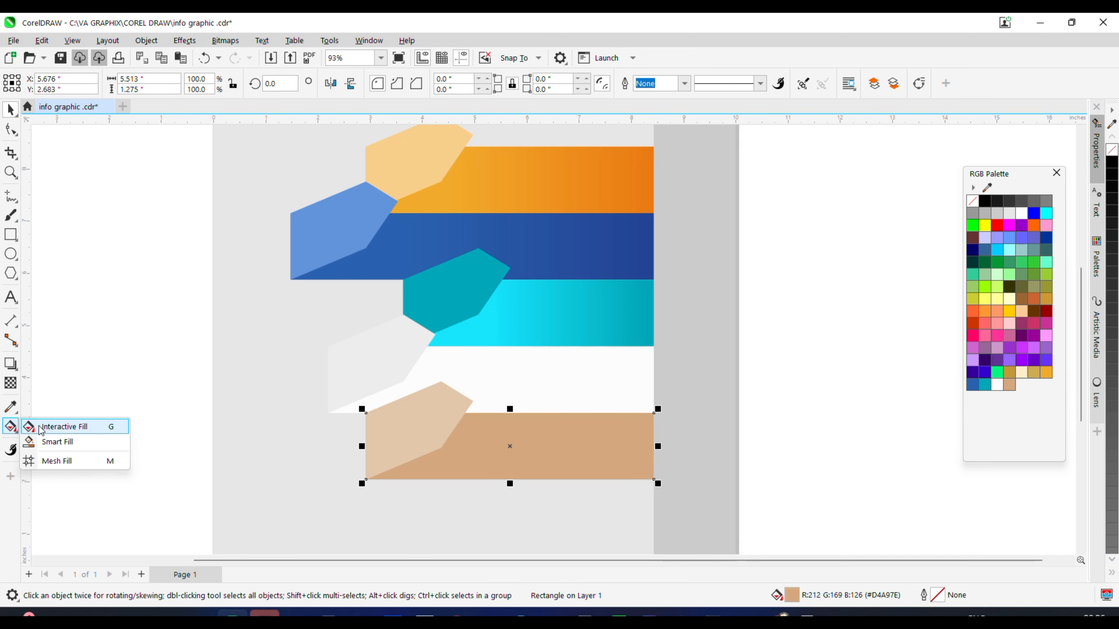
click(60, 426)
drag(478, 436, 639, 442)
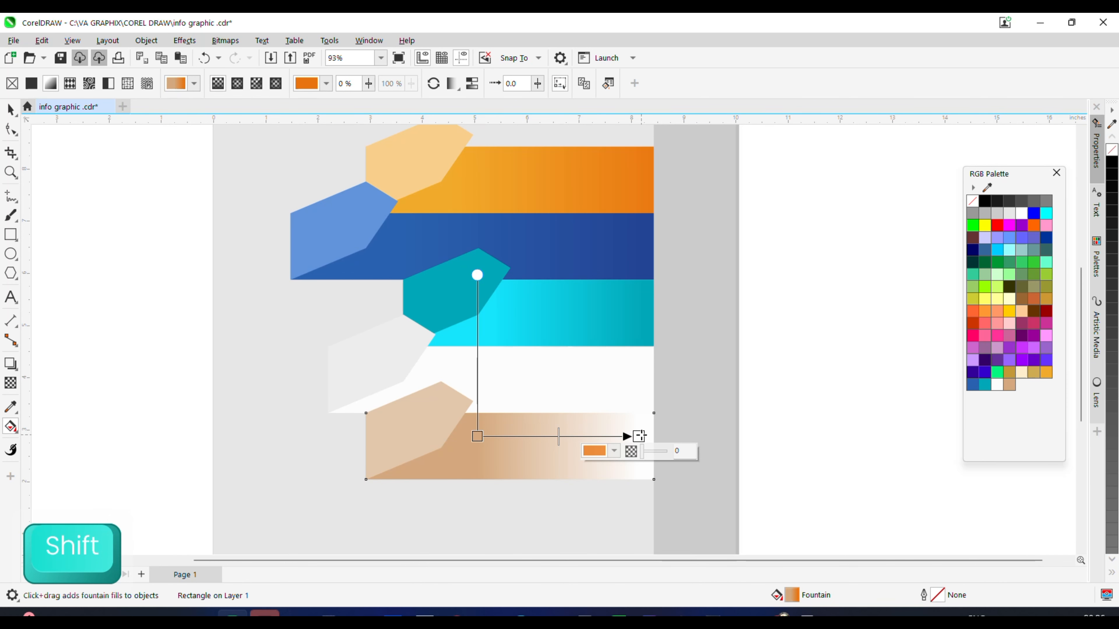
click(1010, 386)
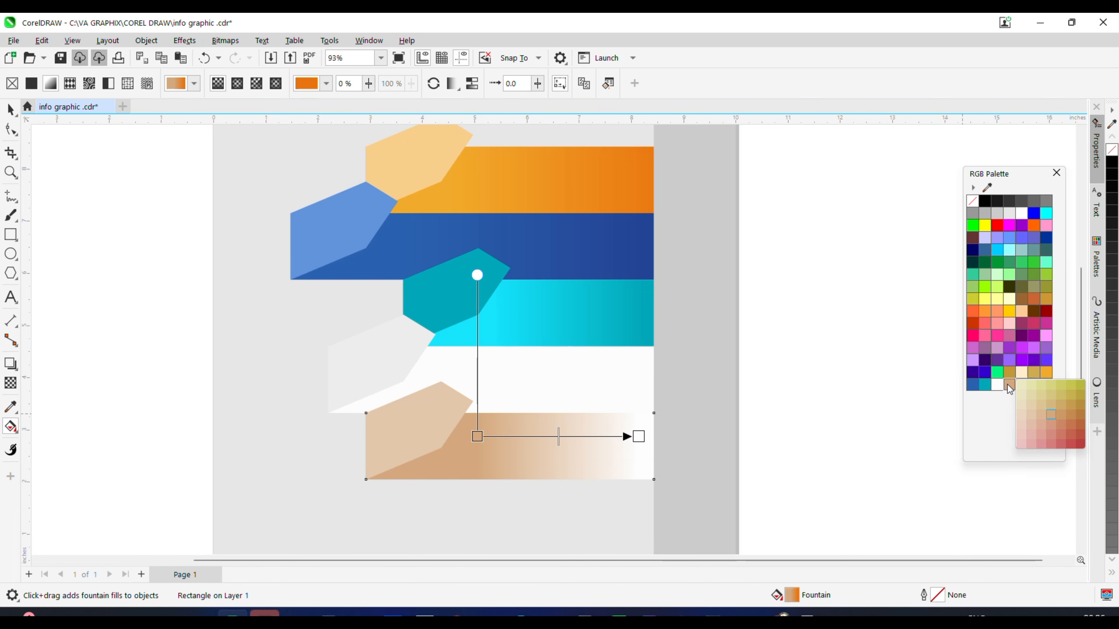
click(1063, 431)
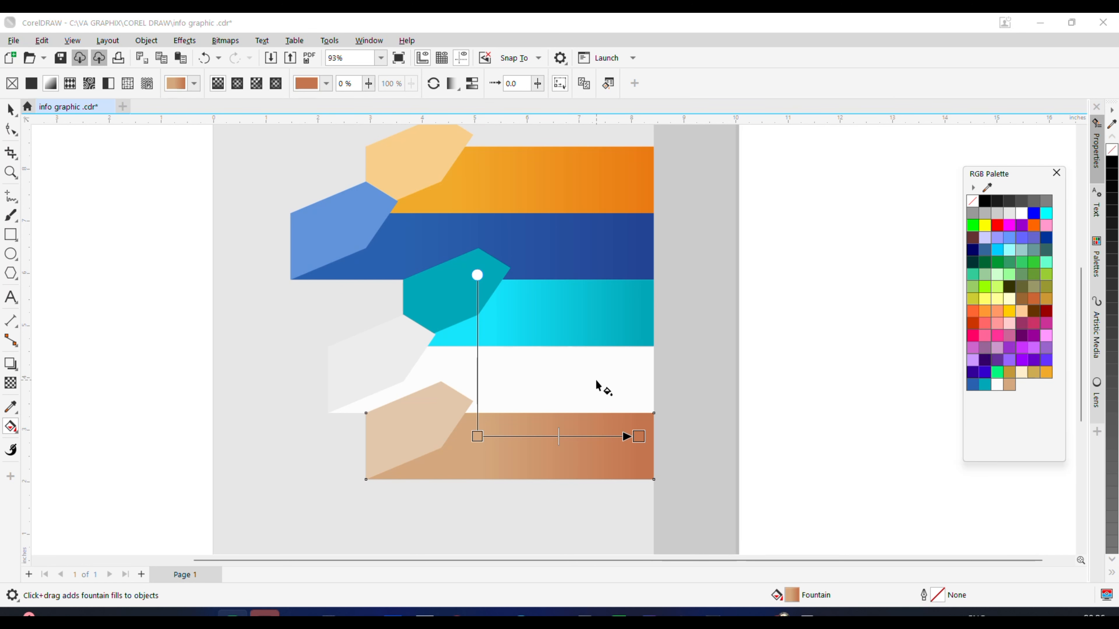
Step: Apply a horizontal fountain fill to the fourth bar, from white to light gray at its right end, and deselect it
click(481, 385)
drag(480, 383, 658, 379)
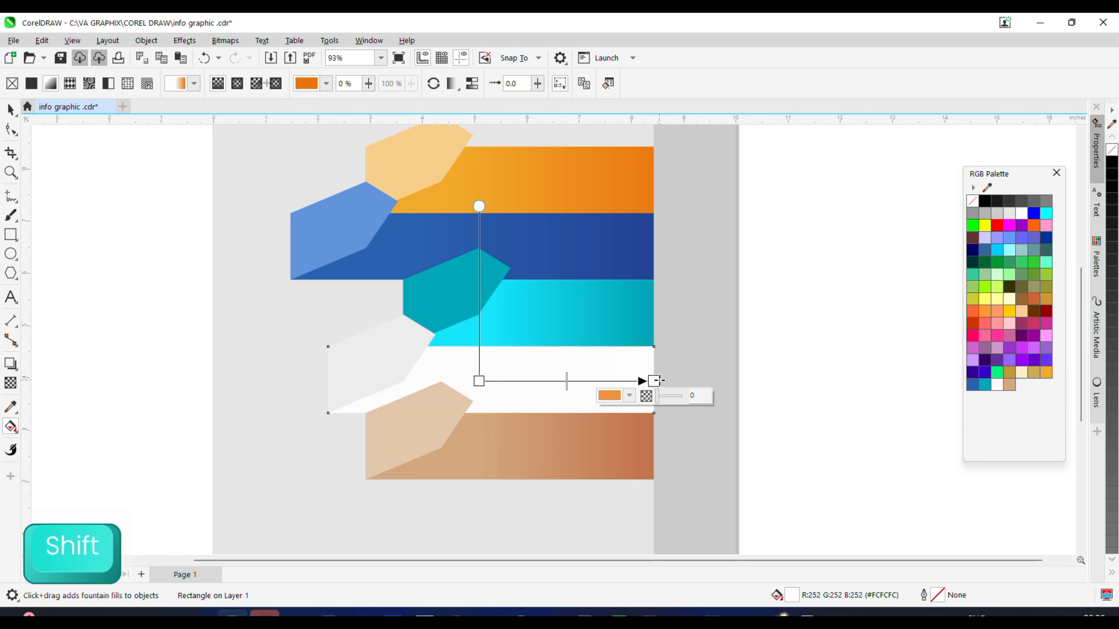
click(997, 387)
click(1095, 385)
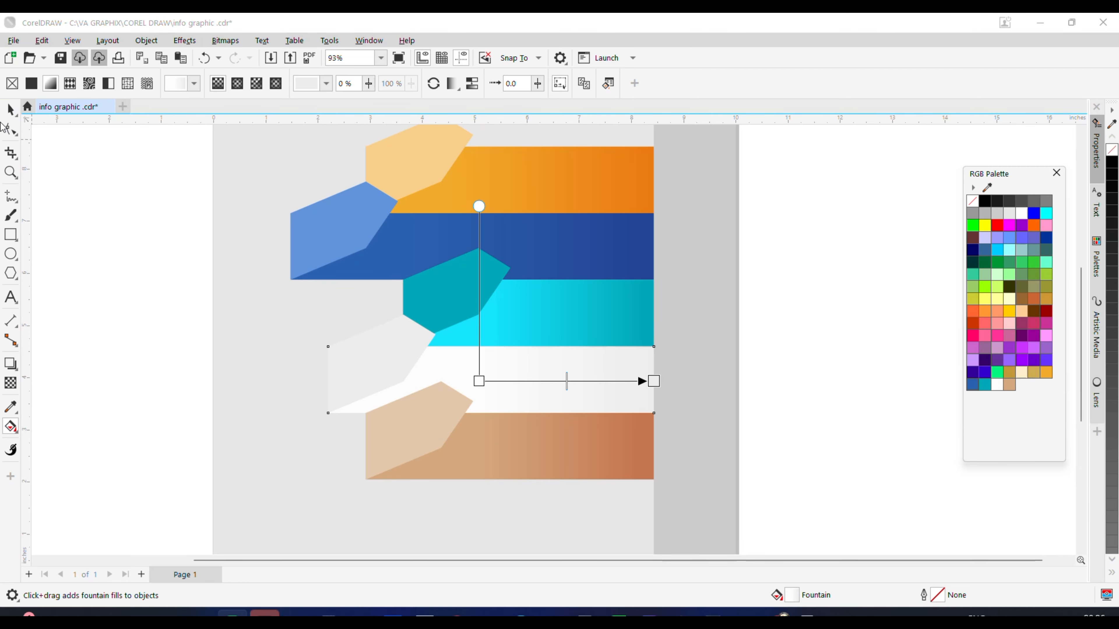
click(10, 109)
scroll(514, 285, down, 3)
click(810, 295)
scroll(498, 234, up, 3)
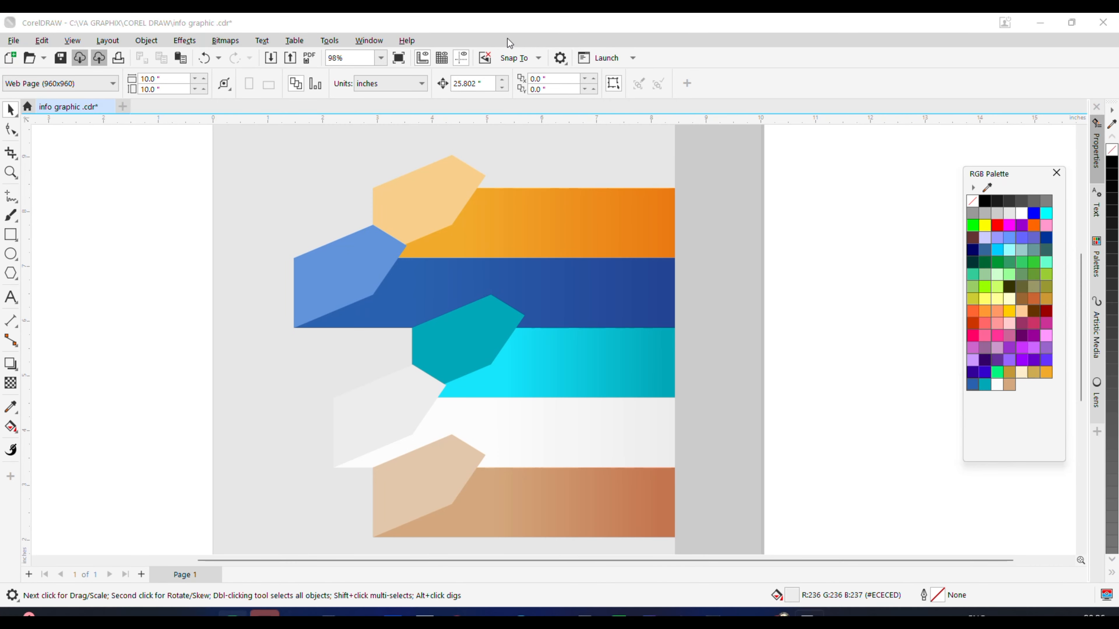
Step: Add a drop shadow to the first row's light orange arrow, cast from its left edge at about 353 degrees with stretch about 111
click(470, 178)
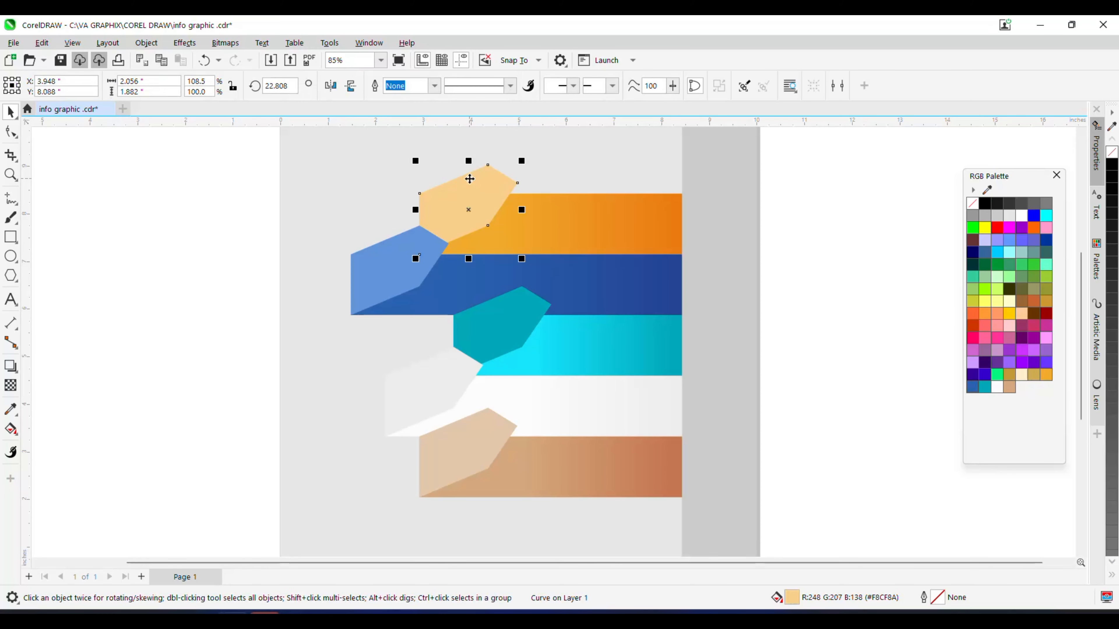
click(10, 366)
scroll(430, 198, up, 1)
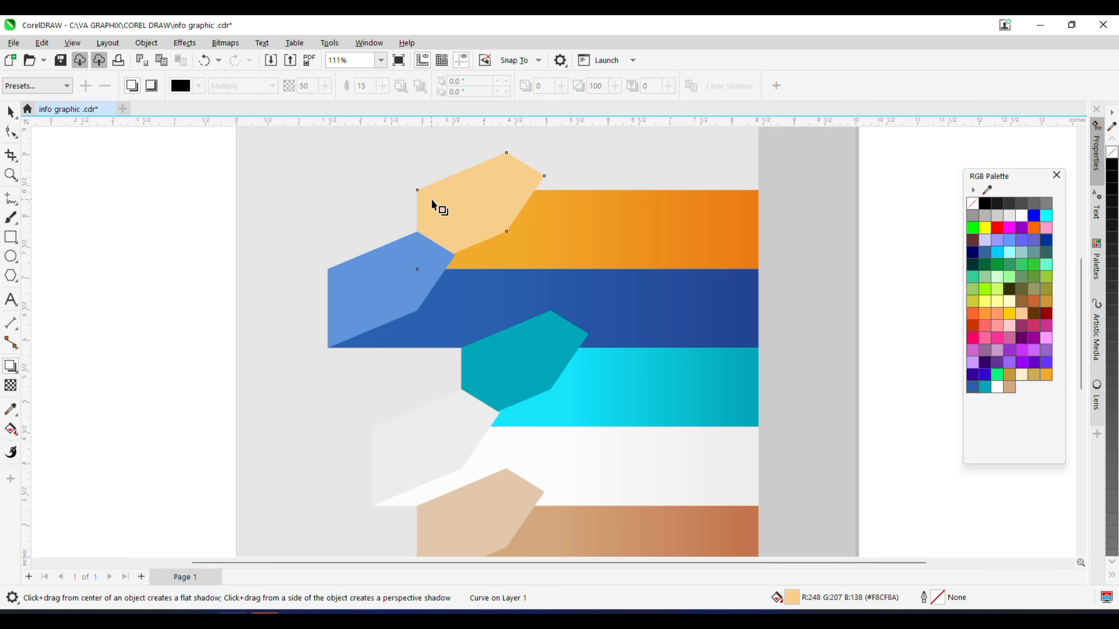
drag(432, 201, 568, 240)
drag(568, 239, 560, 240)
scroll(425, 255, down, 1)
scroll(483, 217, up, 1)
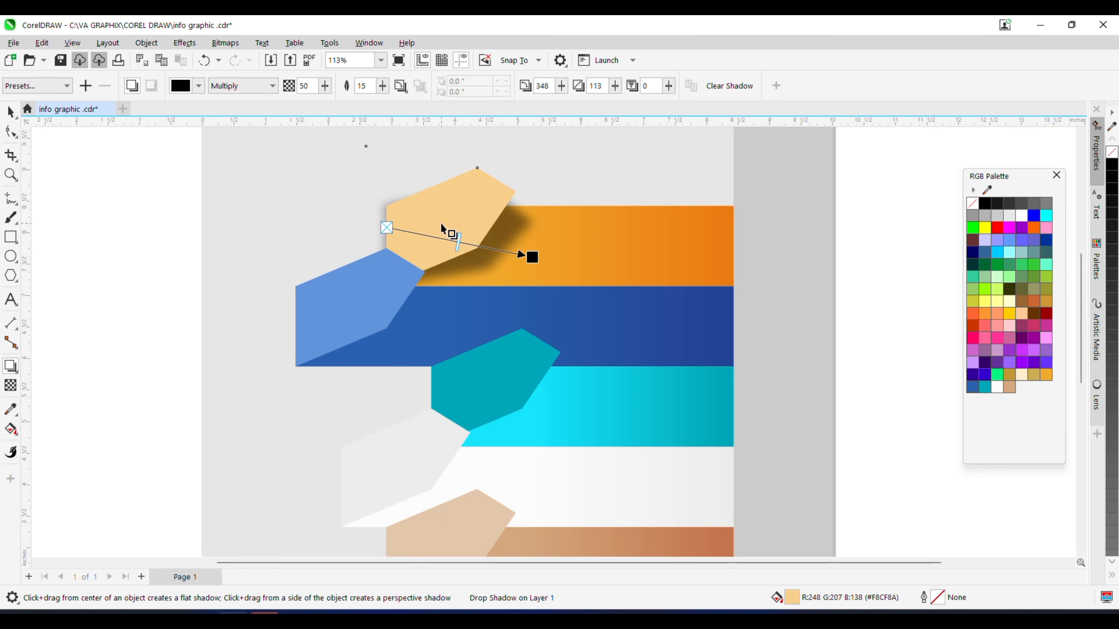
scroll(450, 233, up, 2)
drag(374, 232, 398, 237)
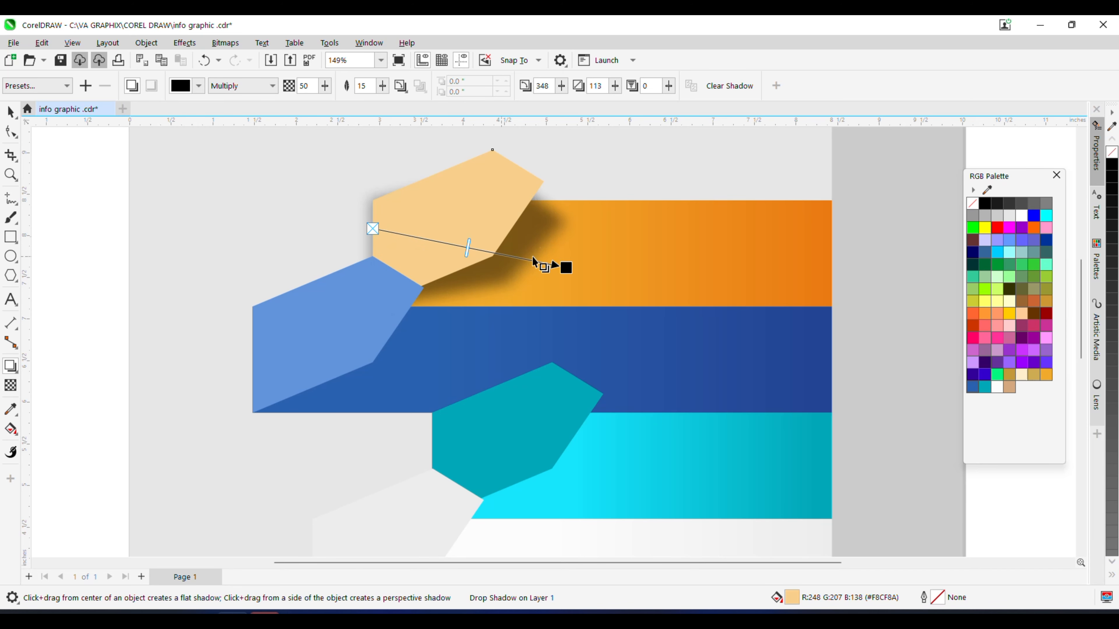
drag(570, 267, 560, 249)
scroll(549, 257, down, 3)
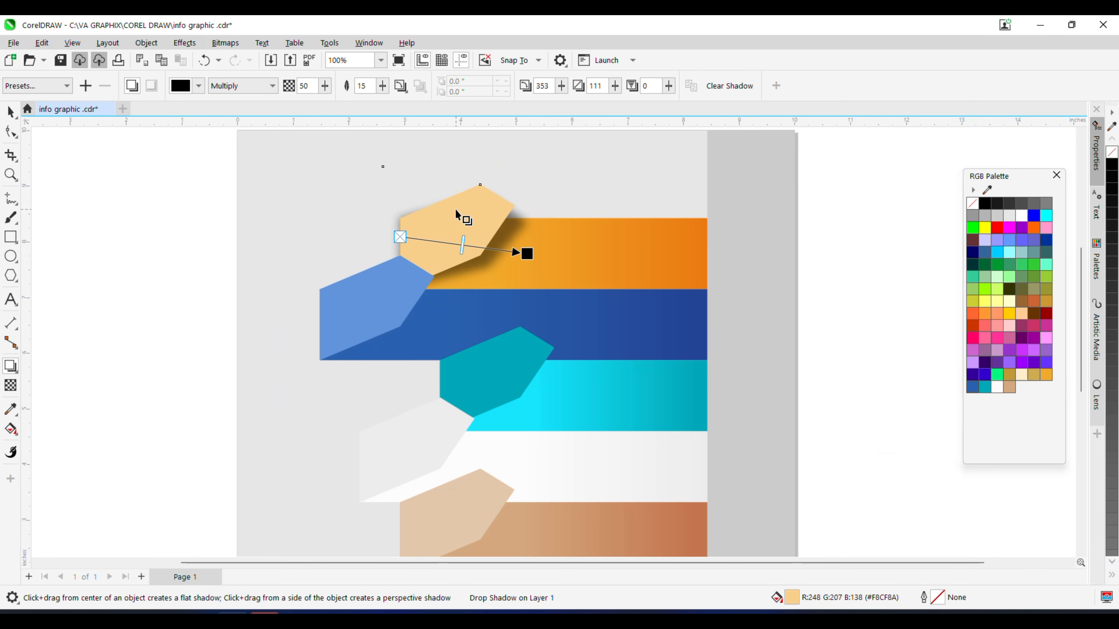
Step: Set the shadow opacity of the first row's arrow to 20
scroll(512, 245, up, 2)
click(324, 86)
drag(322, 103, 307, 109)
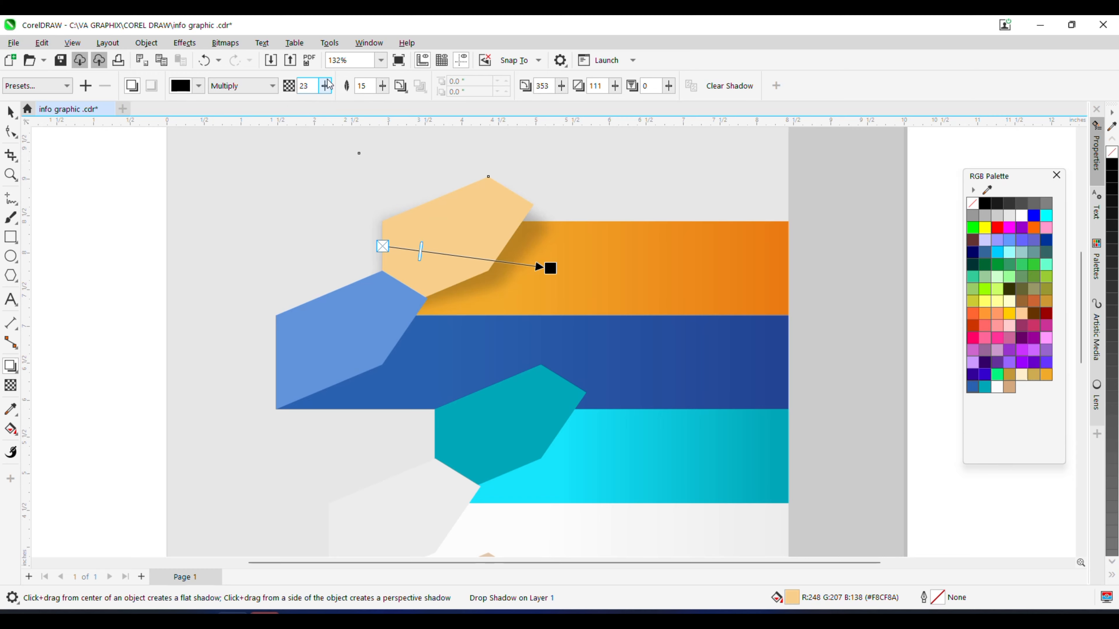
key(BackSpace)
text(0)
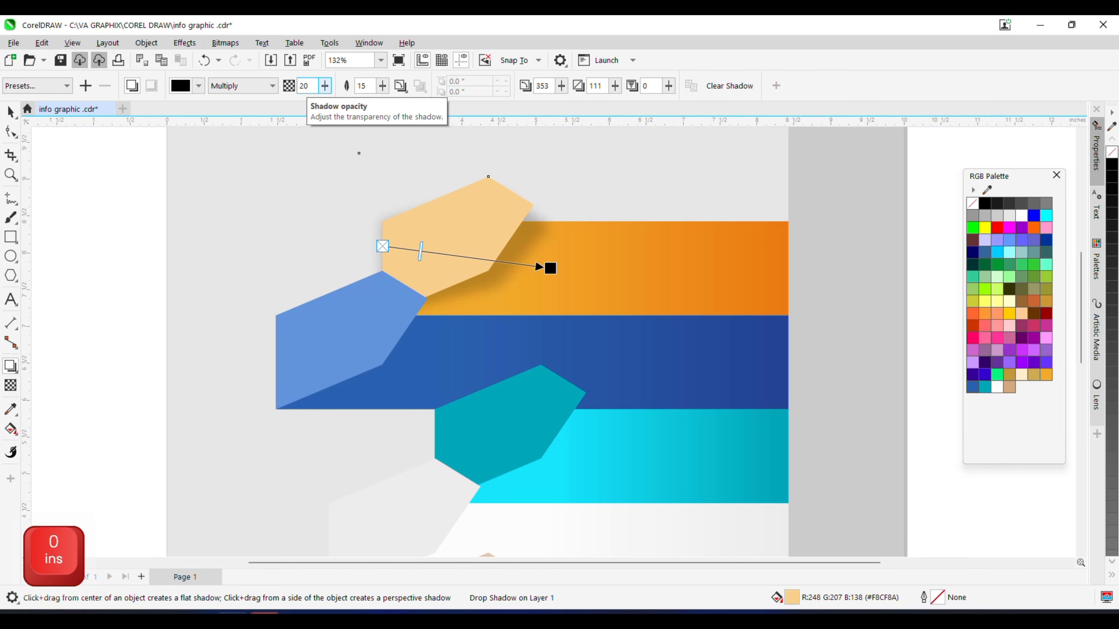
key(Return)
scroll(524, 218, down, 1)
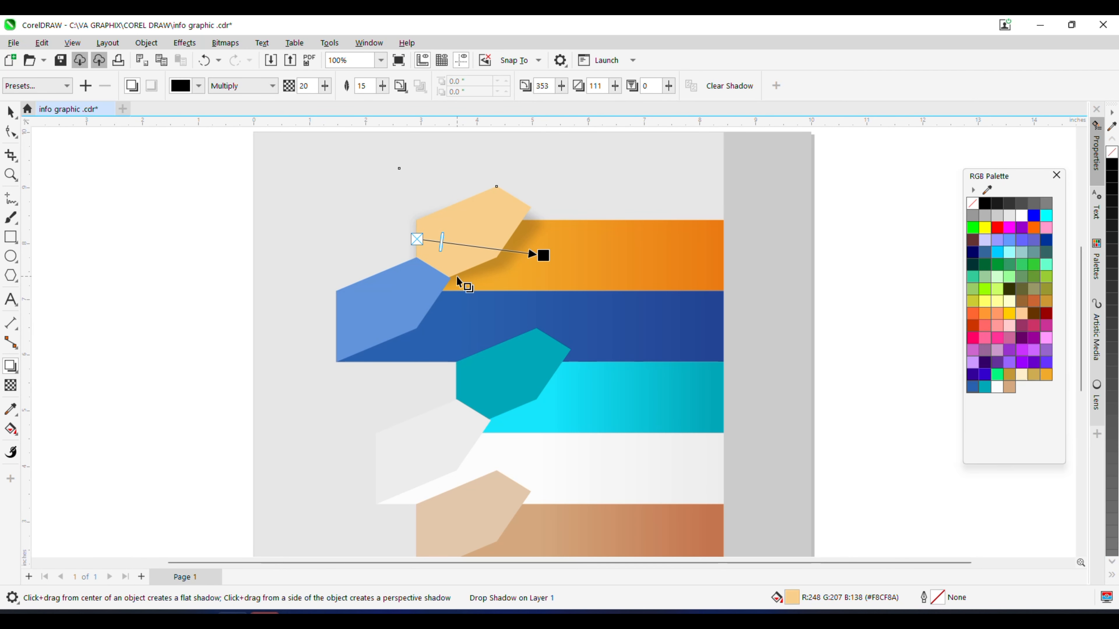
Step: Add a flat drop shadow to the second row's blue arrow, offset about 0.098 and -0.05 inches, with opacity 20
click(404, 294)
drag(369, 305, 458, 353)
scroll(457, 313, up, 1)
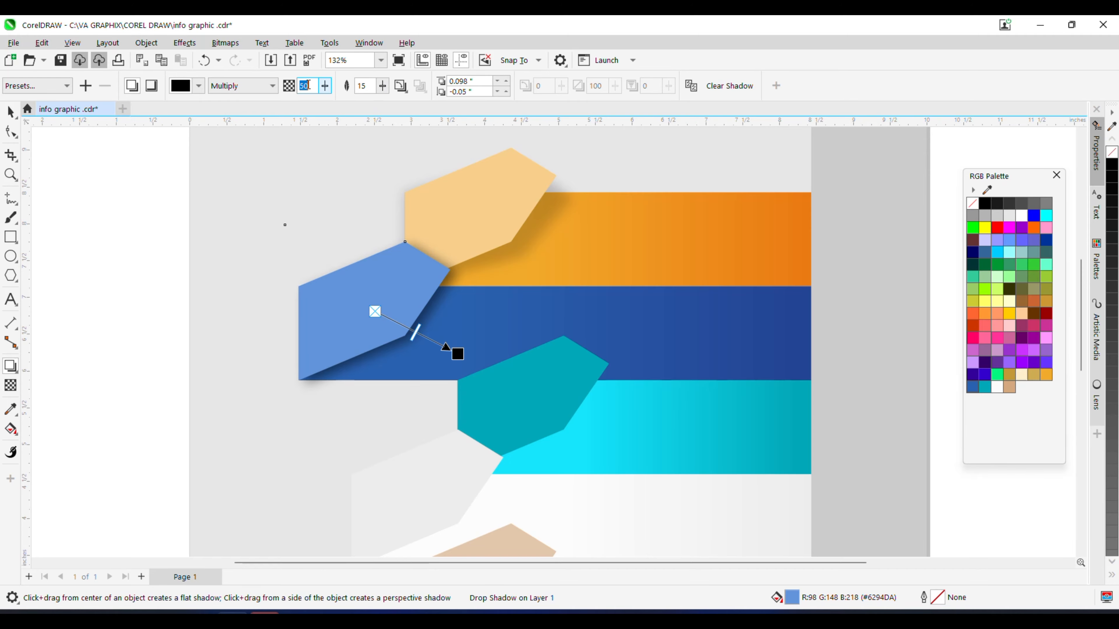
text(20)
key(Return)
scroll(445, 333, down, 1)
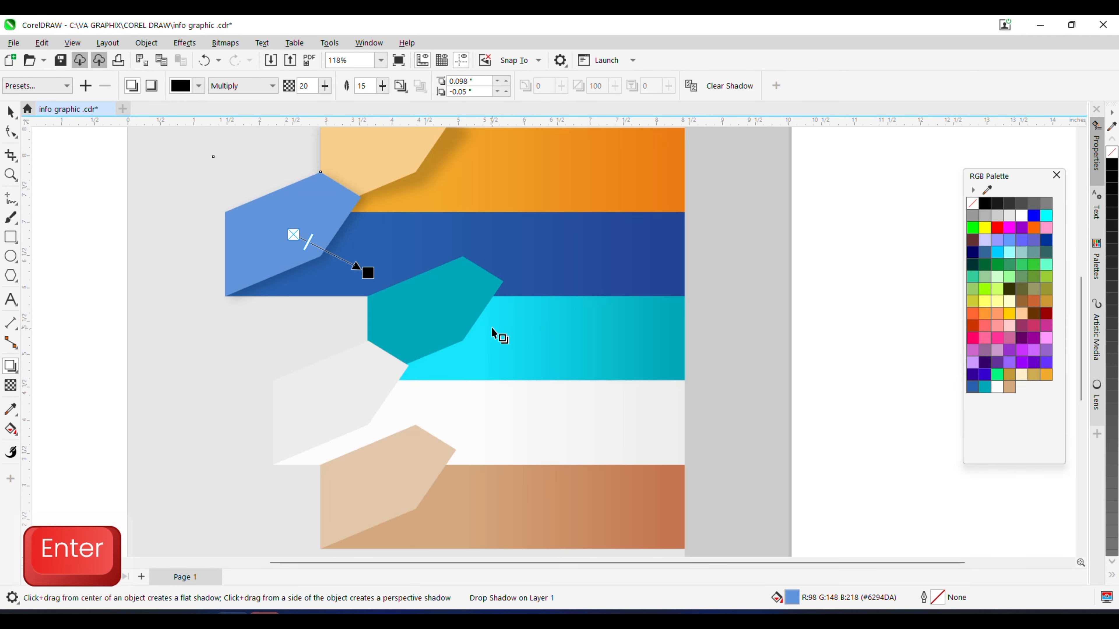
Step: Add a drop shadow to the third row's teal arrow, cast from its left edge at about 353 degrees with opacity 20
click(462, 307)
scroll(452, 303, up, 1)
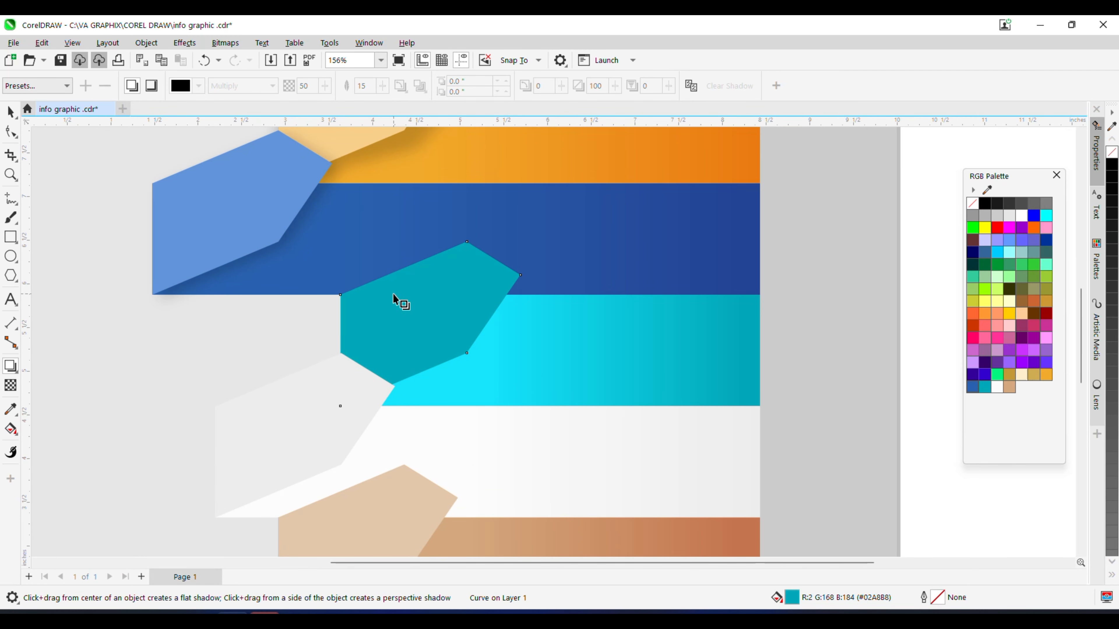
drag(392, 293, 538, 348)
scroll(538, 348, down, 3)
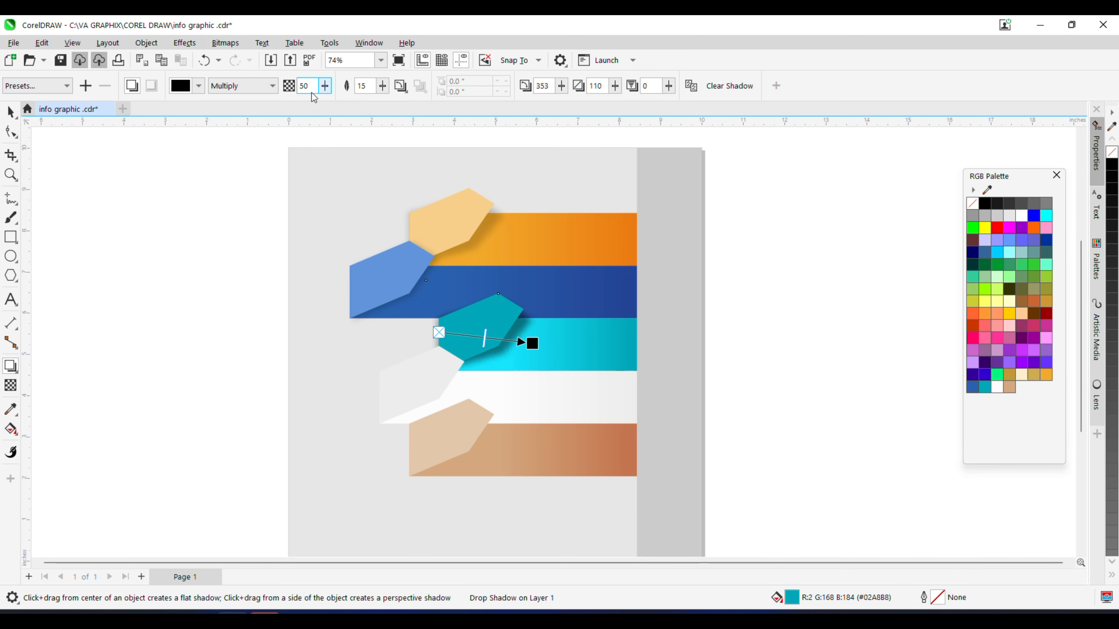
text(20)
key(Return)
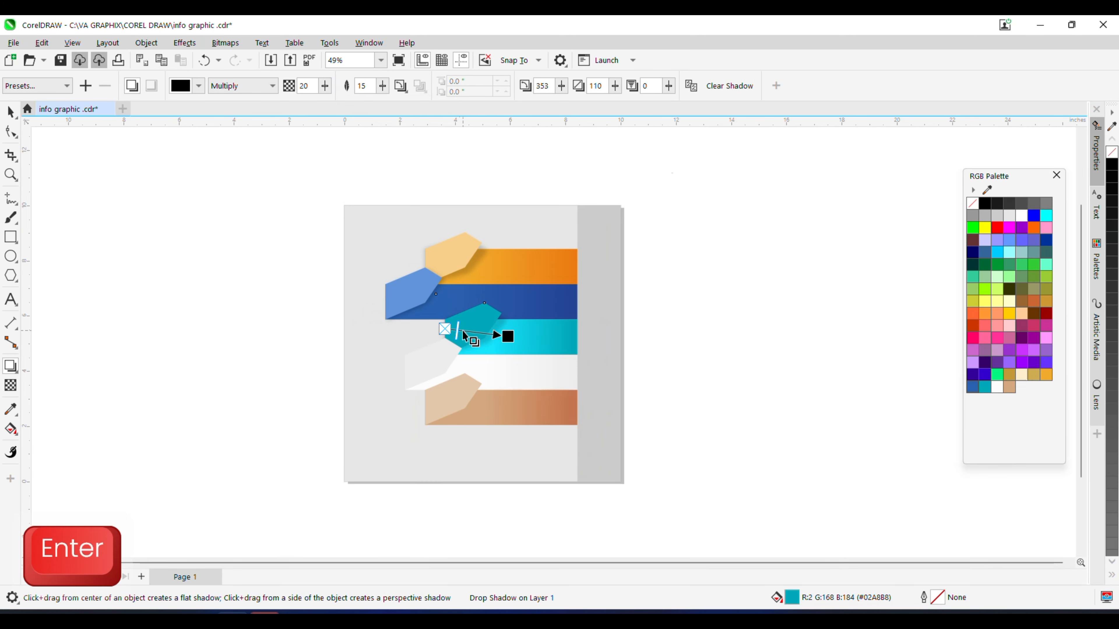
scroll(463, 330, up, 1)
Step: Add a drop shadow to the fourth row's gray arrow, cast from its left edge at about 353 degrees with opacity 20
scroll(383, 275, up, 1)
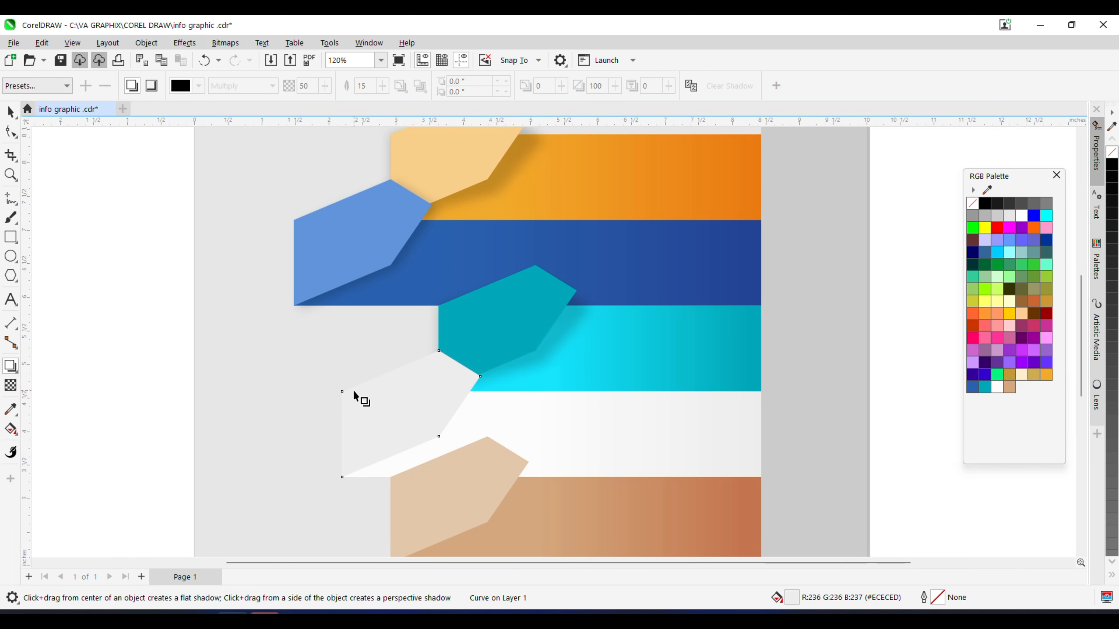
drag(342, 414, 503, 435)
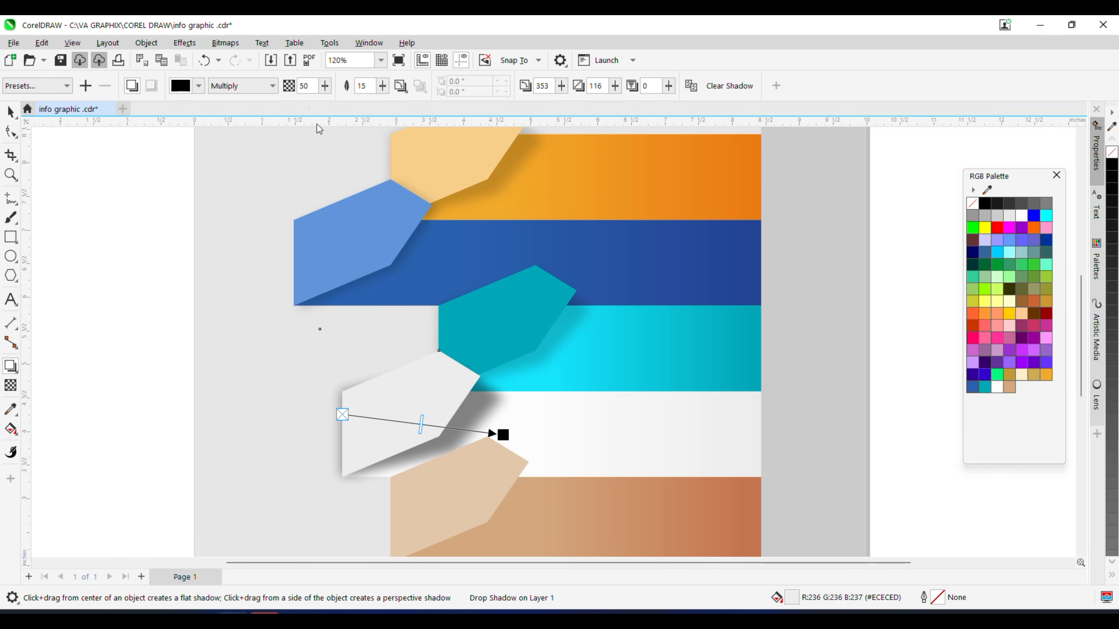
text(20)
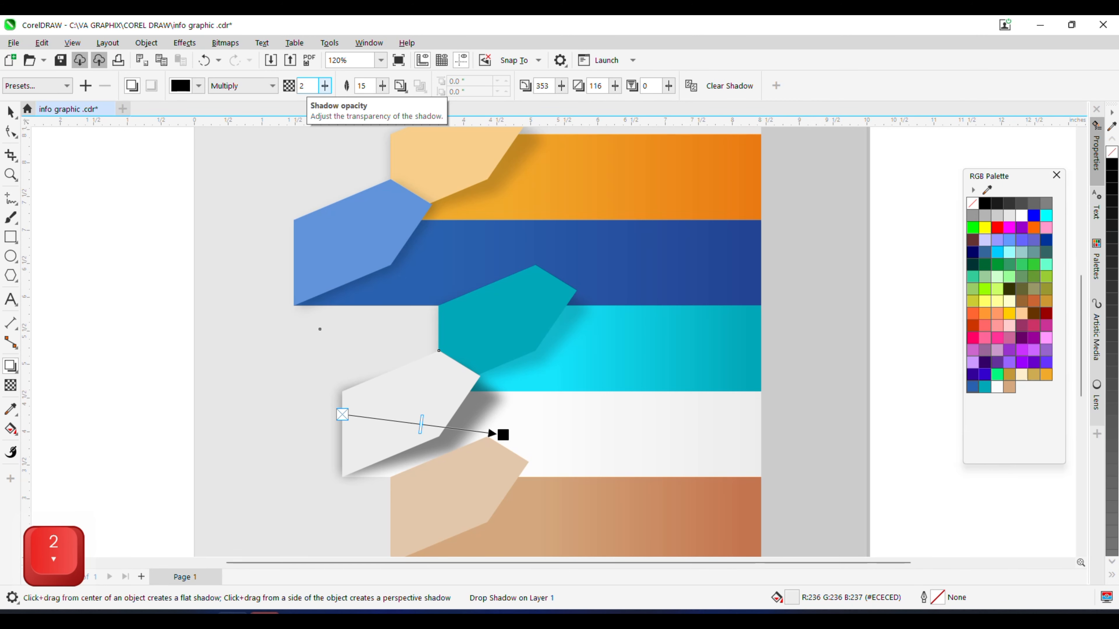
key(Return)
scroll(439, 320, down, 2)
scroll(491, 440, up, 2)
Step: Add a drop shadow to the fifth row's tan arrow, cast from its left edge at about 346 degrees with opacity 20
click(373, 408)
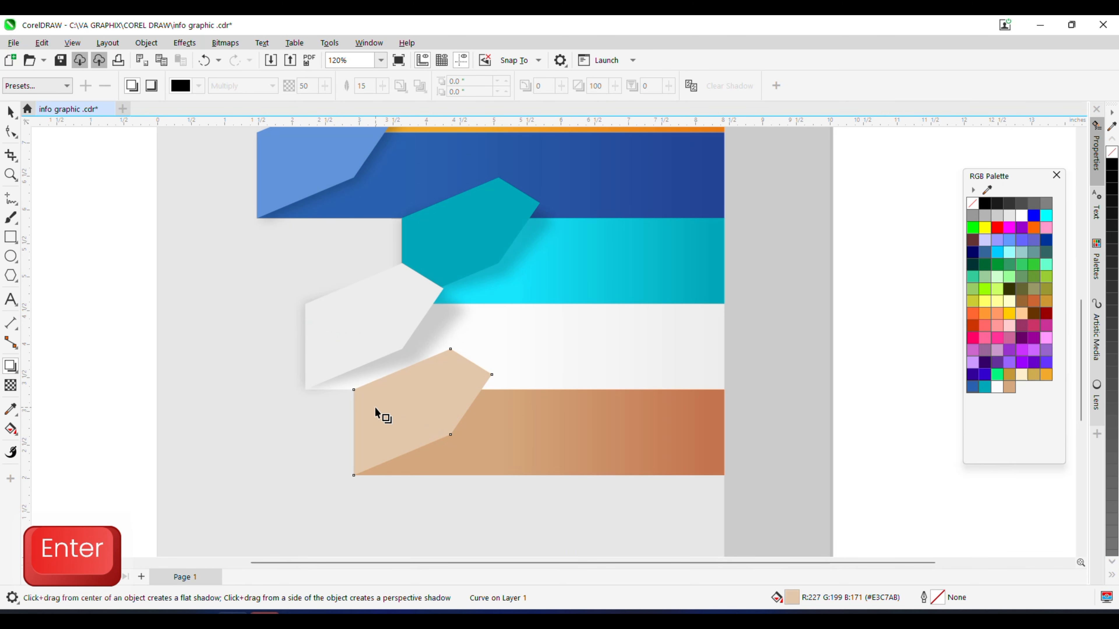
drag(457, 449, 494, 440)
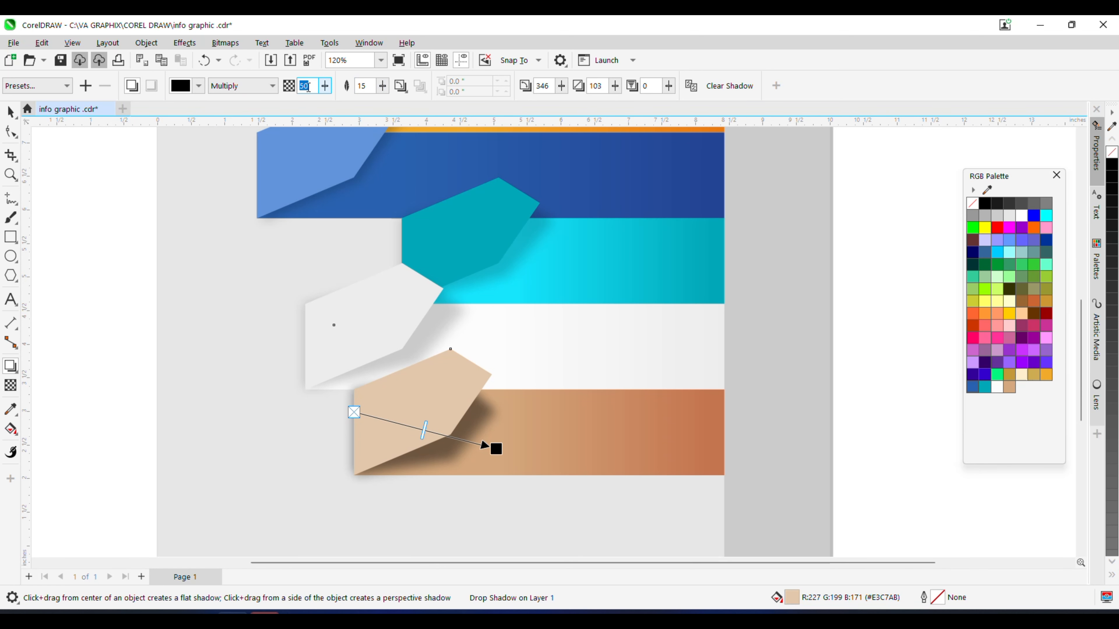
text(20)
key(Return)
Step: Set the shadow opacity of the fourth row's gray arrow to 25
click(404, 317)
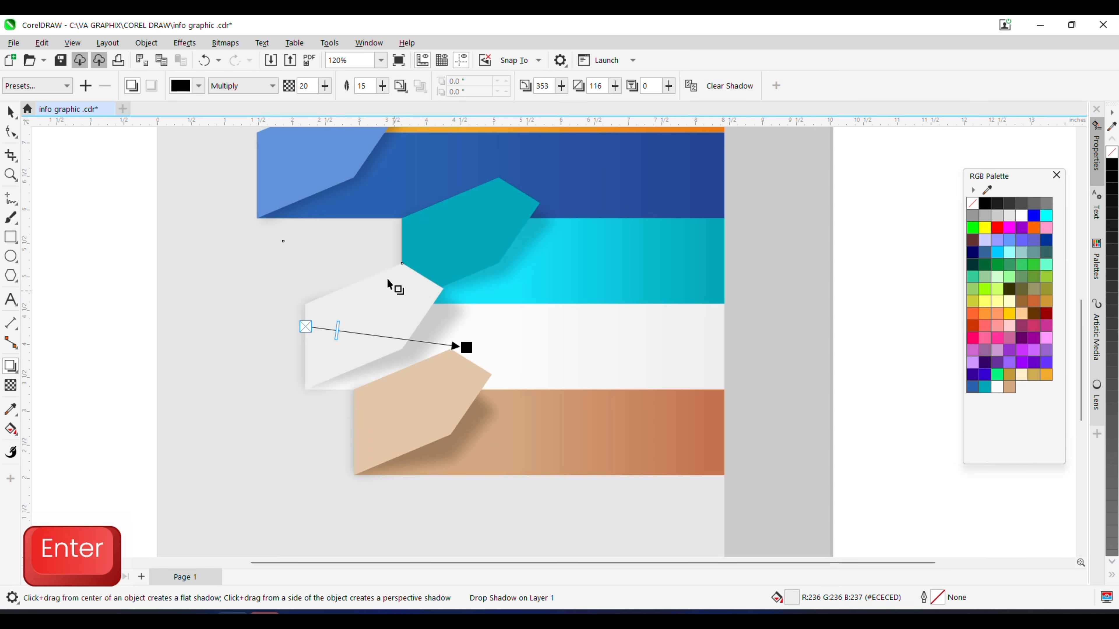
double_click(305, 85)
text(25)
key(Return)
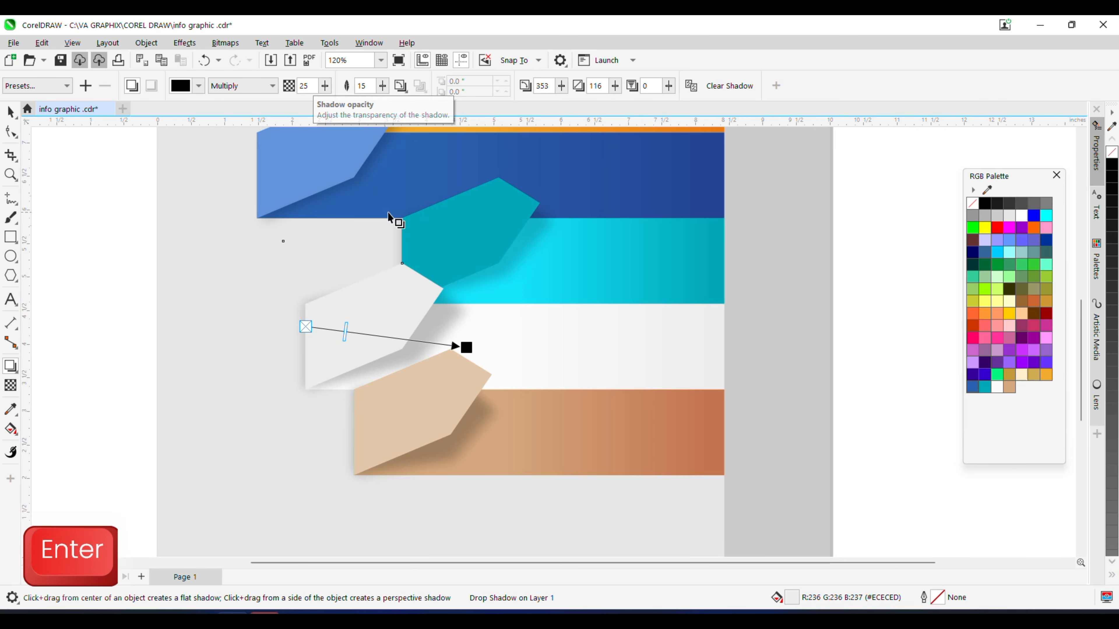
Step: Set the shadow opacity of the third row's teal arrow to 25
click(464, 246)
double_click(304, 88)
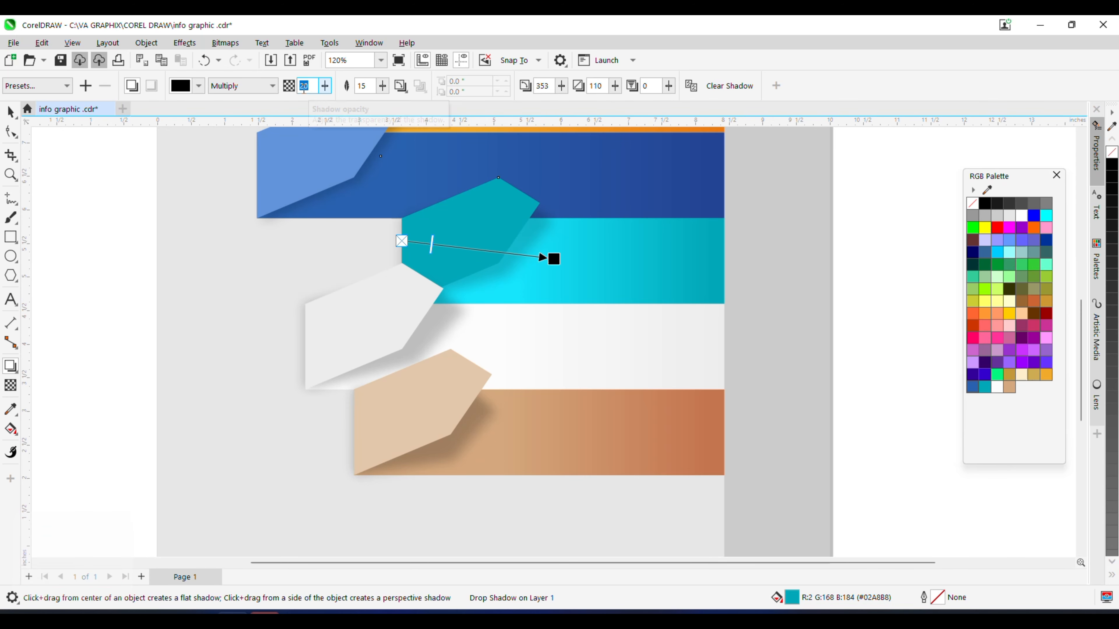
text(25)
key(Return)
scroll(458, 339, down, 2)
scroll(398, 192, up, 1)
Step: Set the shadow opacity of the second row's blue arrow and the first row's light orange arrow to 25
click(366, 257)
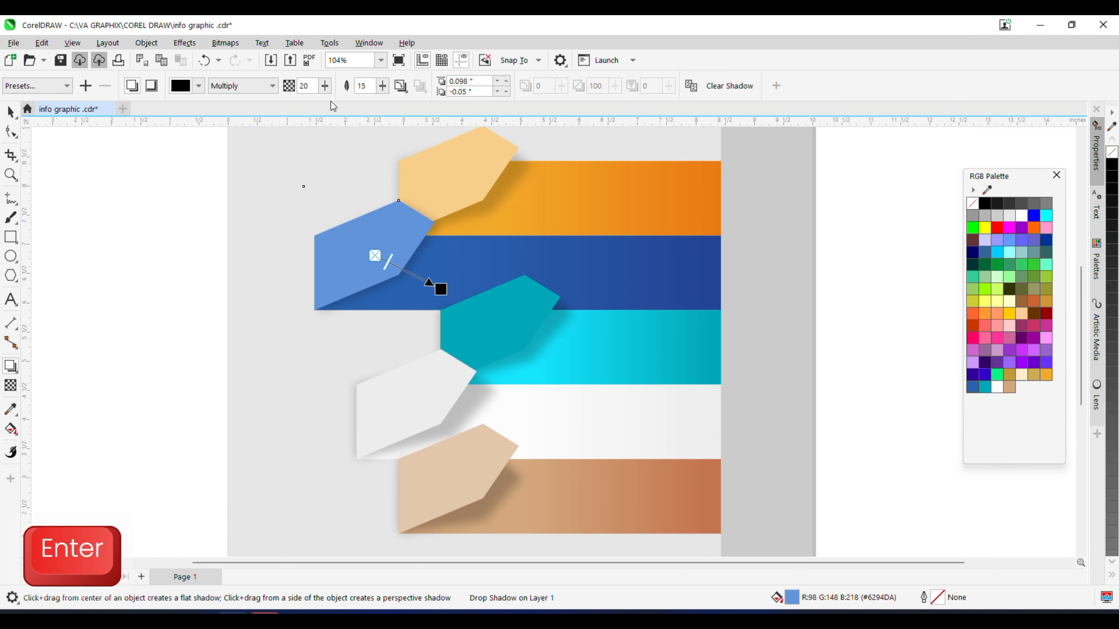
double_click(304, 85)
text(25)
key(Return)
click(492, 166)
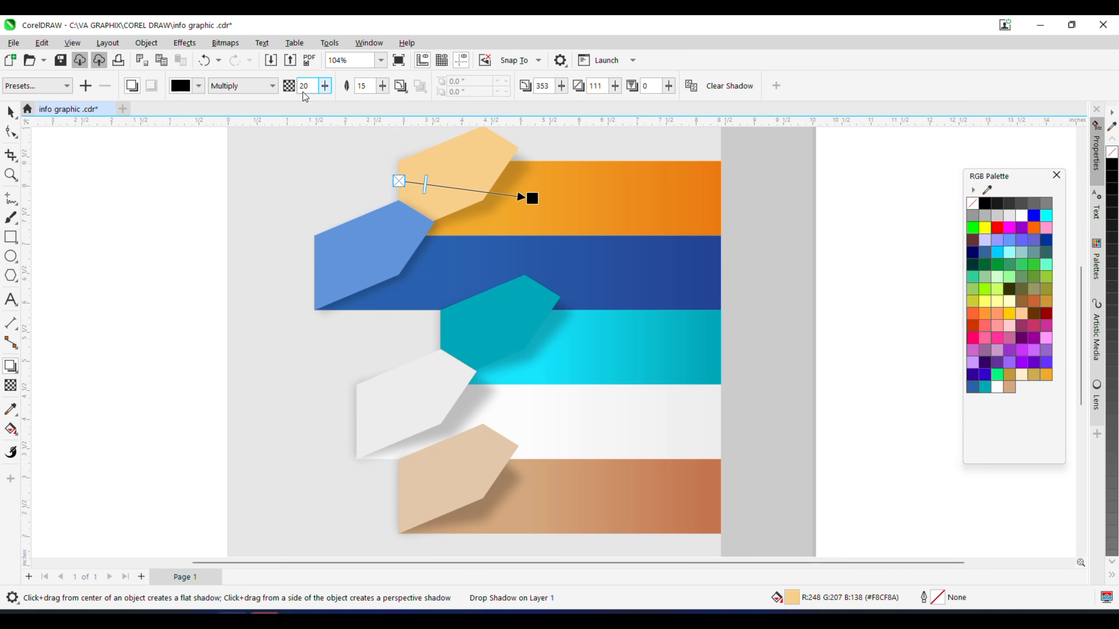
text(25)
key(Return)
scroll(461, 263, down, 2)
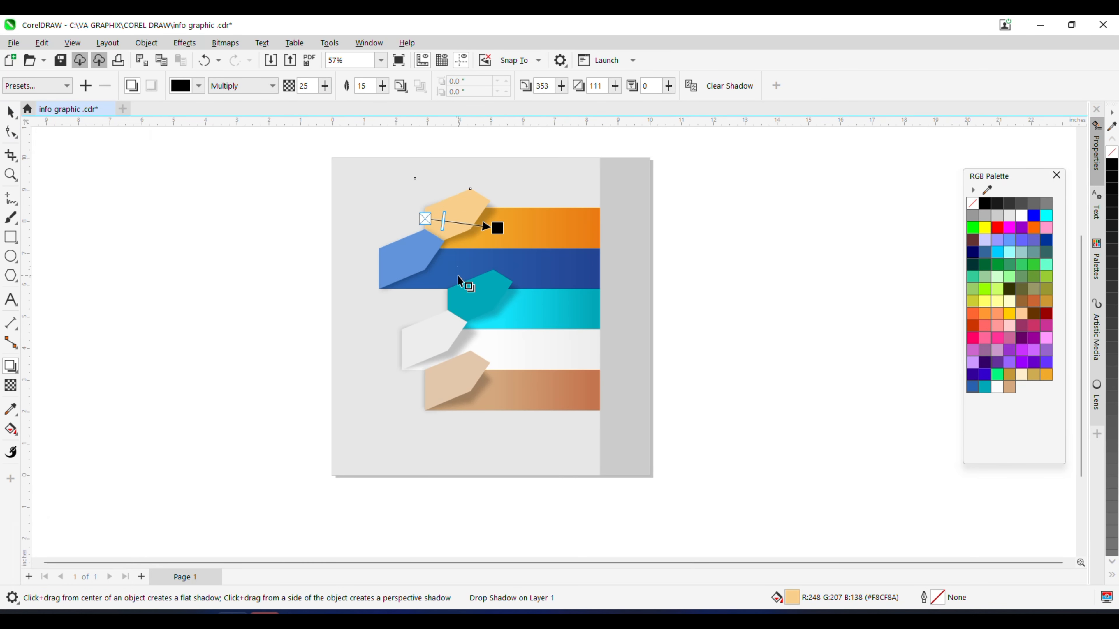
Step: Set the shadow opacity of the third row's teal arrow to 50 and deselect it
click(502, 300)
scroll(502, 300, up, 2)
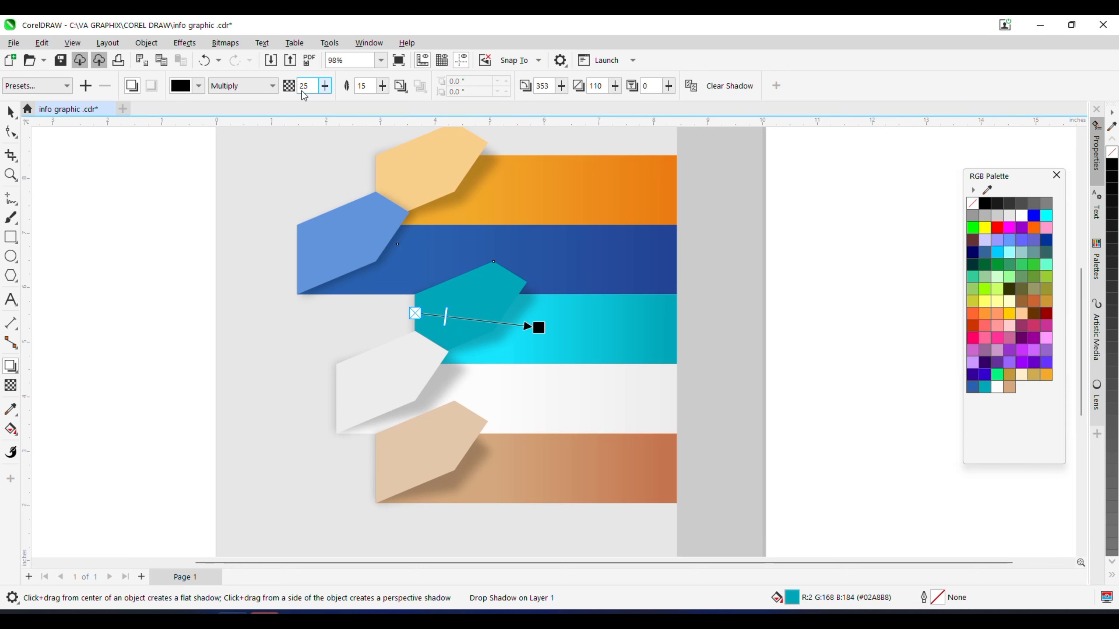
text(50)
key(Return)
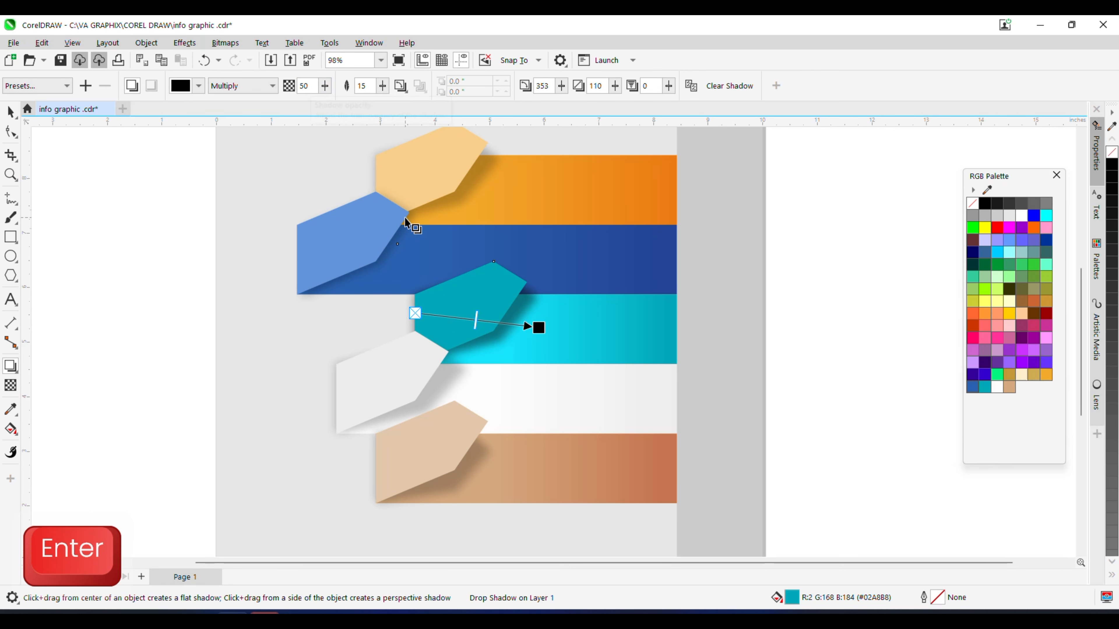
scroll(427, 257, down, 2)
scroll(447, 306, up, 2)
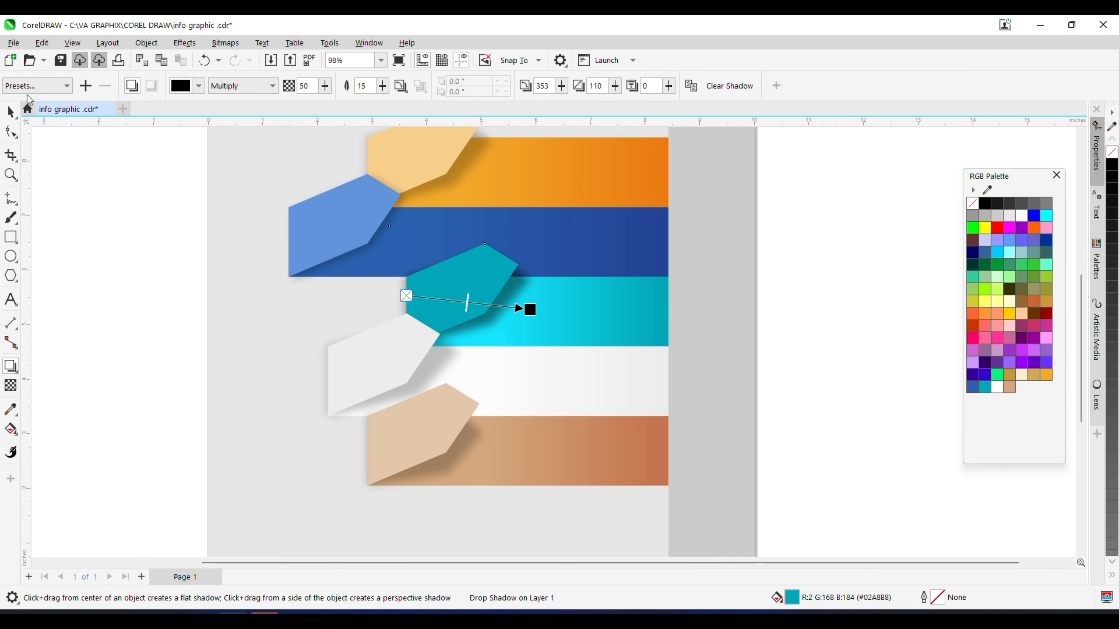
click(12, 112)
click(87, 224)
scroll(445, 310, down, 3)
scroll(563, 228, up, 2)
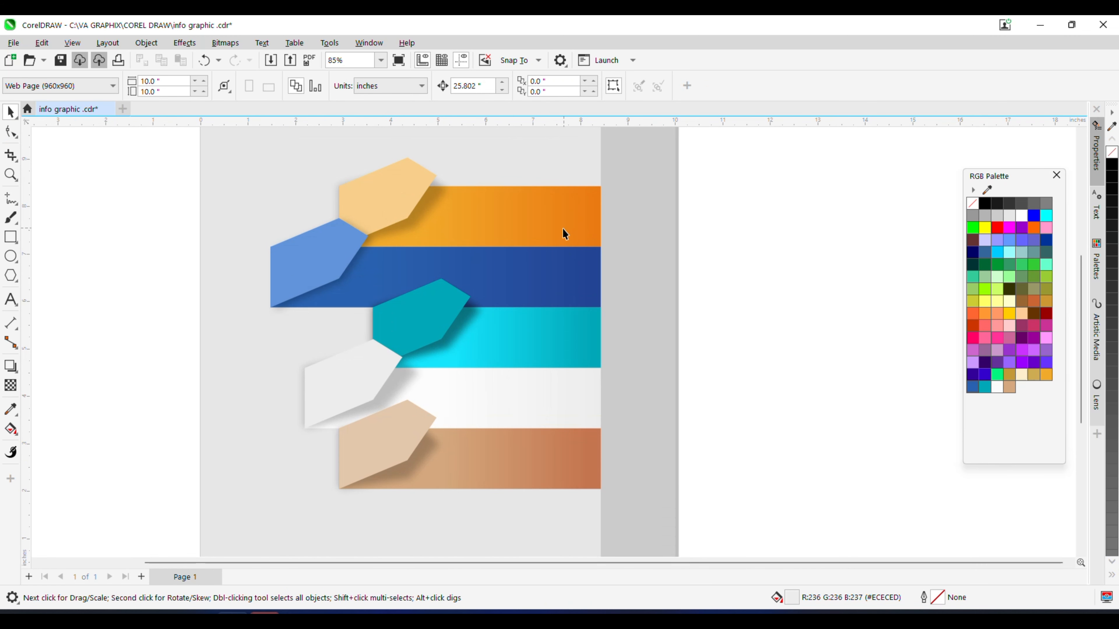
Step: Try a drop shadow from the light gray vertical strip onto the ends of the bars, and undo it
scroll(565, 234, down, 1)
click(585, 264)
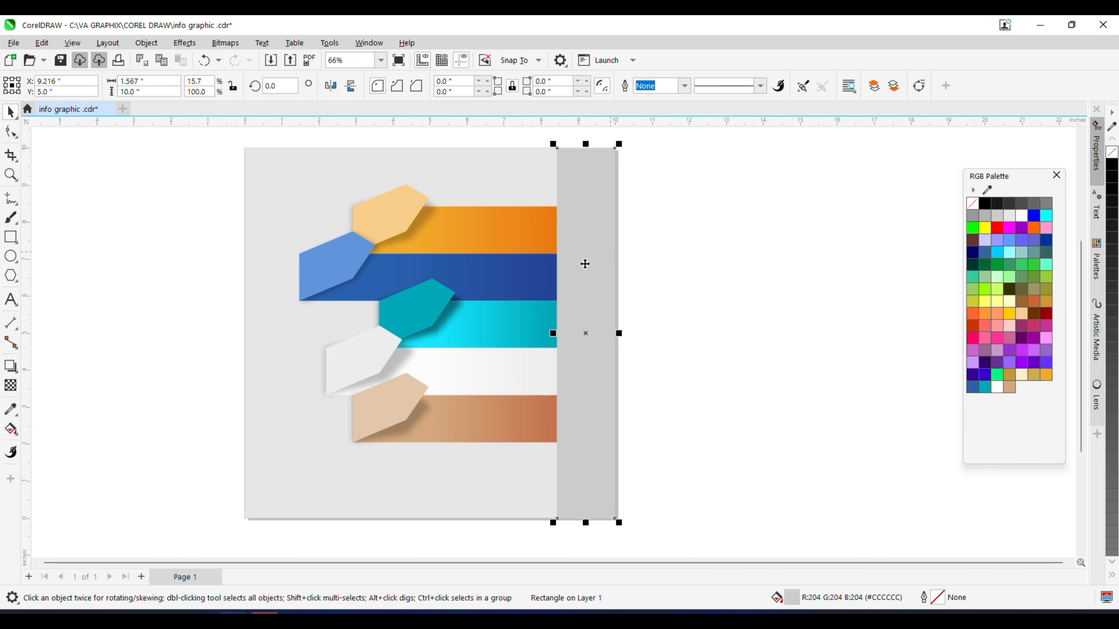
click(11, 367)
click(50, 365)
scroll(704, 332, up, 4)
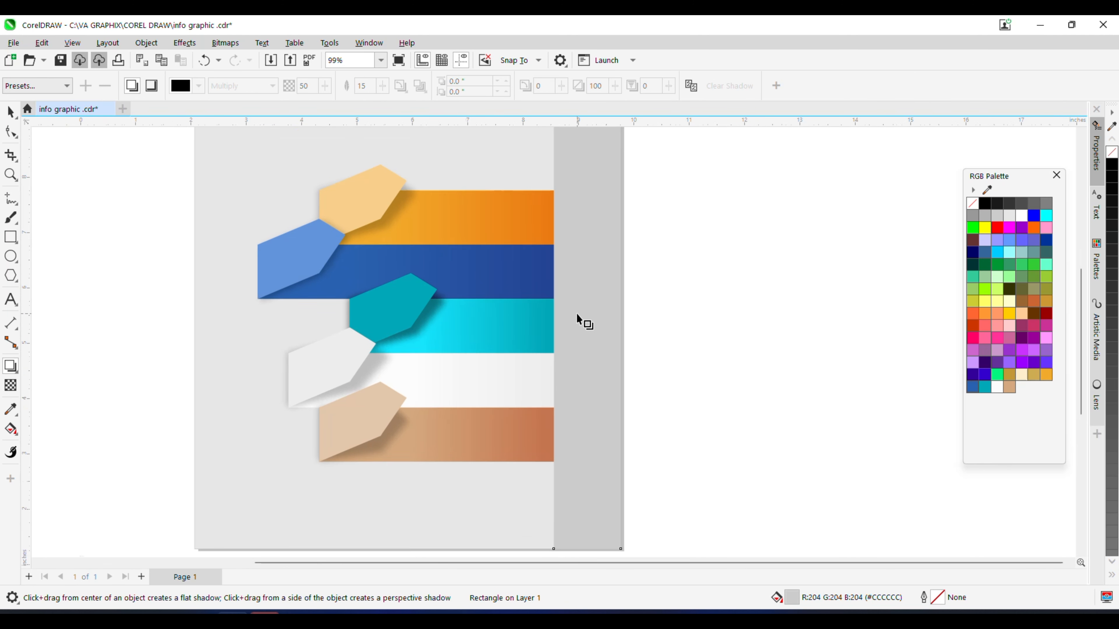
drag(533, 319, 515, 362)
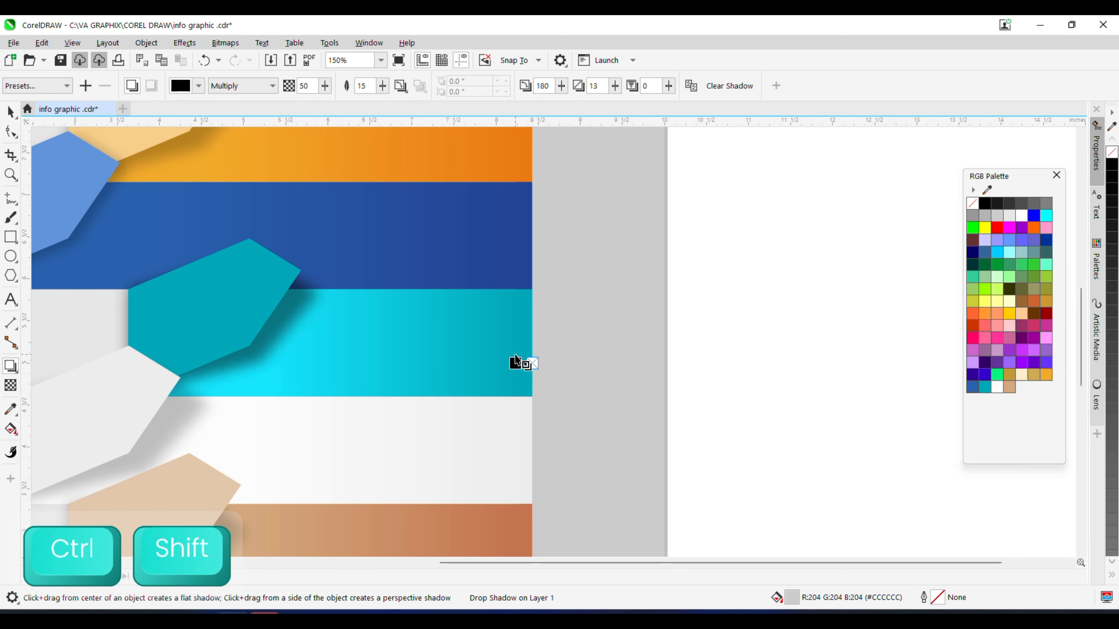
scroll(516, 353, down, 4)
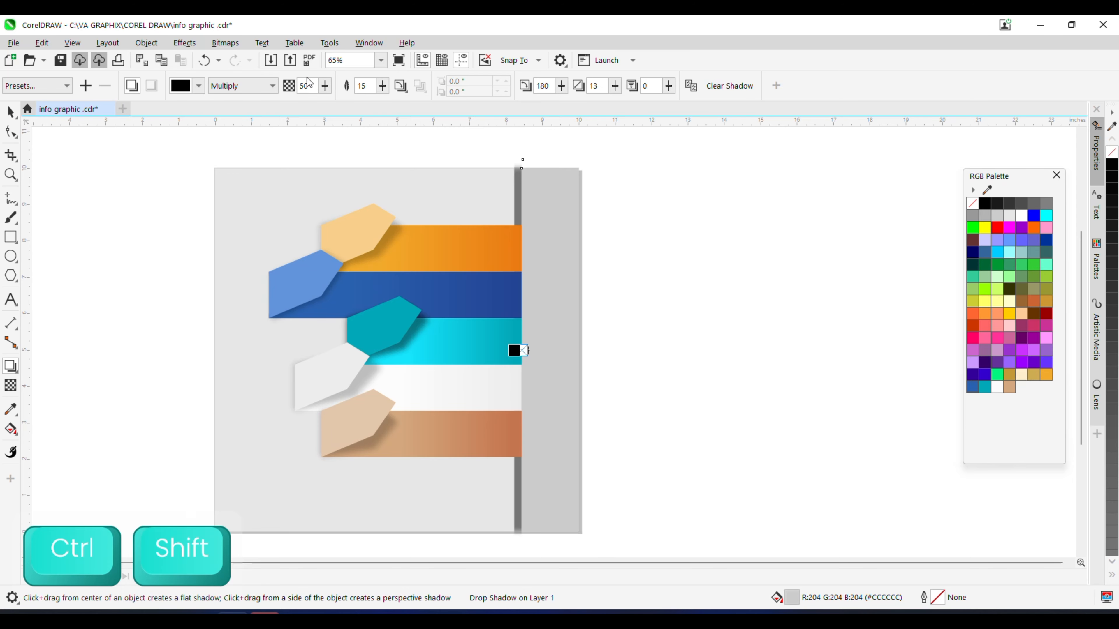
key(ctrl+z)
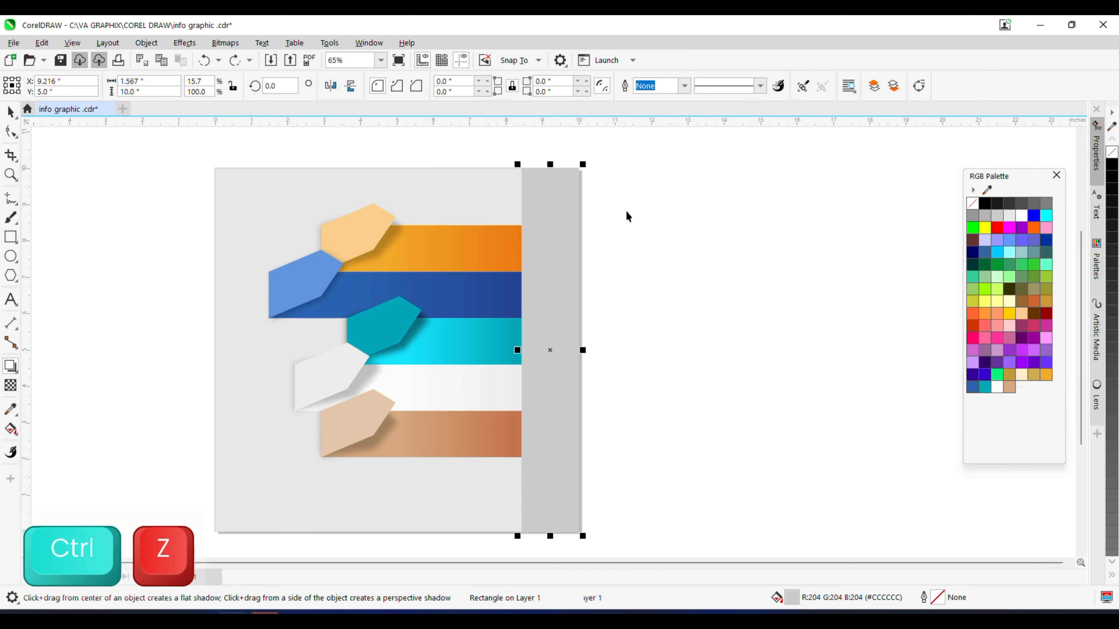
Step: Bring the light gray vertical strip to the front of the stacking order
key(space)
click(185, 43)
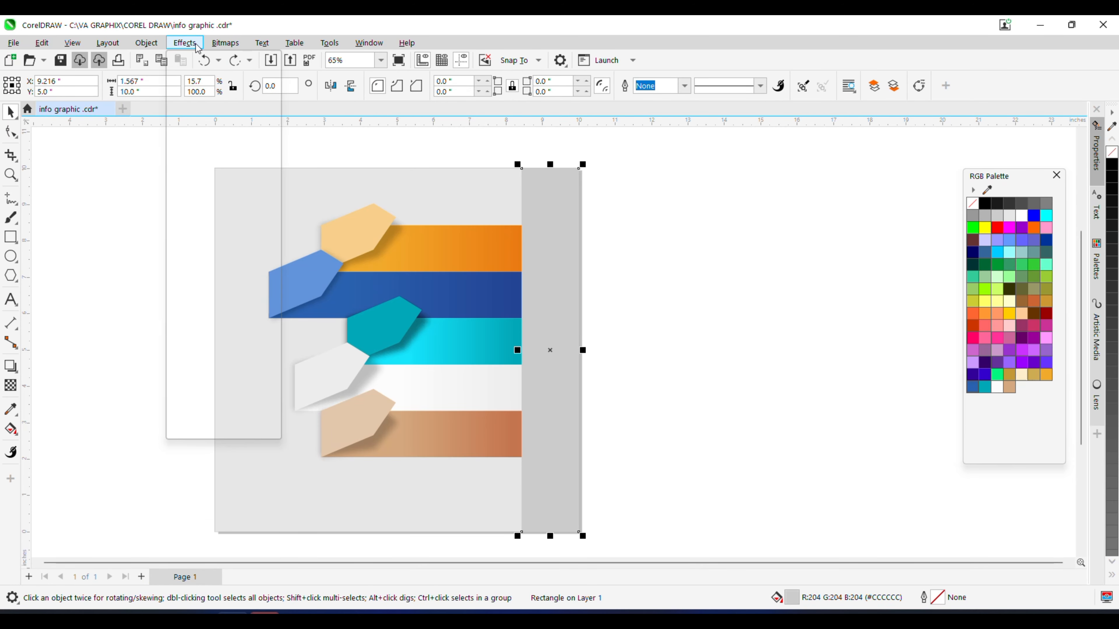
mouse_move(146, 43)
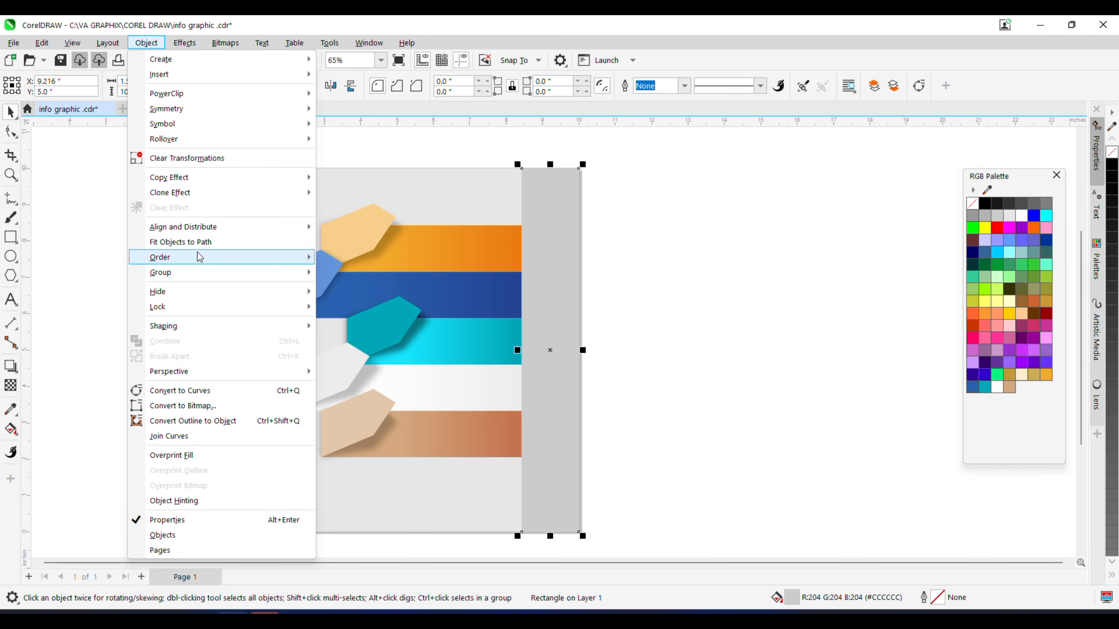
mouse_move(200, 257)
click(383, 262)
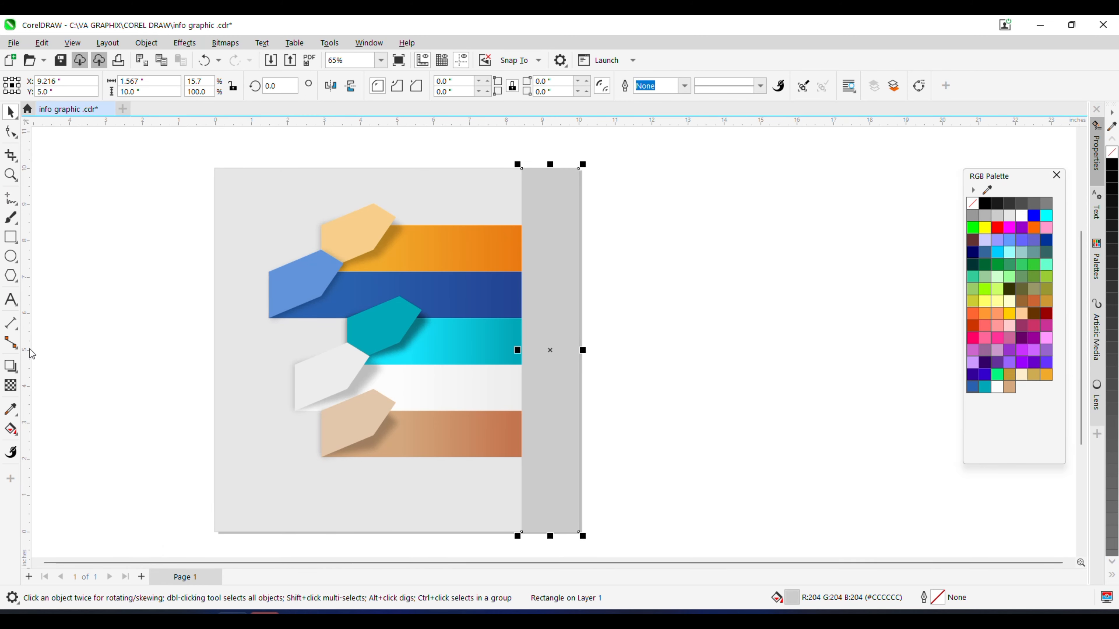
Step: Try a drop shadow cast from the light gray strip's inner edge over the ends of the colored bars
click(11, 383)
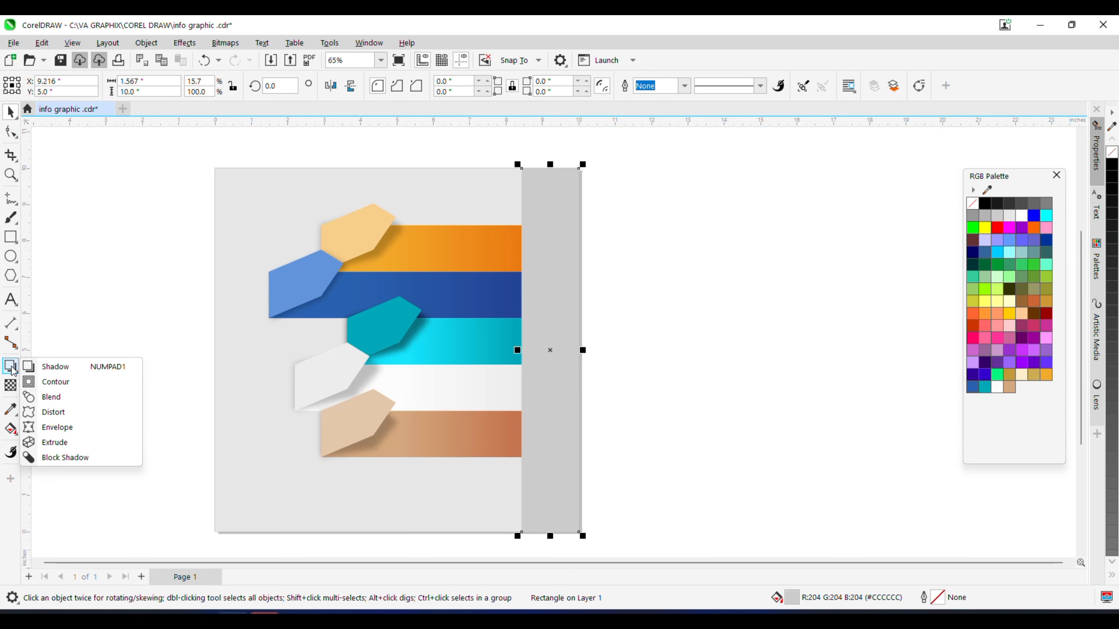
click(48, 367)
scroll(528, 308, up, 3)
mouse_move(512, 413)
mouse_down()
mouse_move(513, 370)
mouse_move(492, 365)
mouse_move(498, 411)
mouse_up()
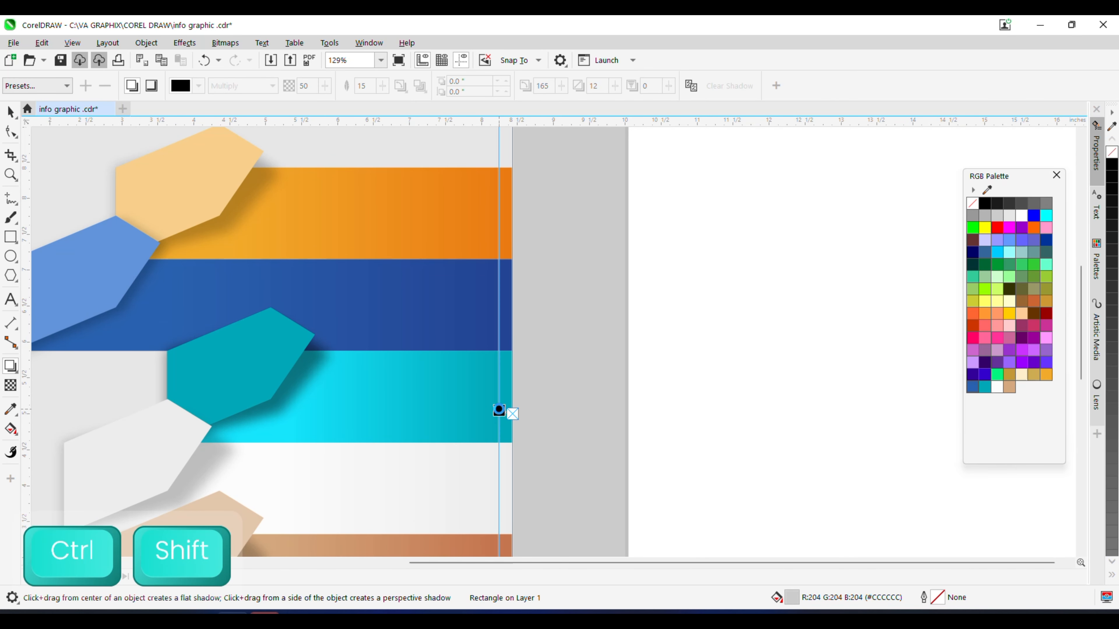
scroll(535, 331, down, 3)
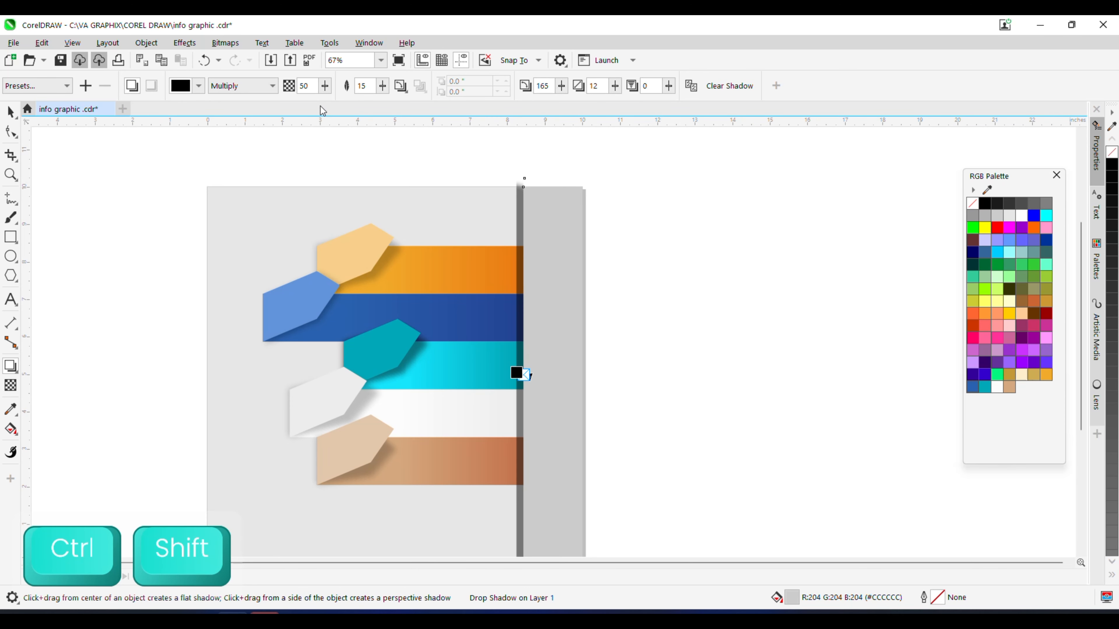
Step: Set the gray strip's shadow opacity to 34 and its feathering to 58
drag(355, 86, 400, 103)
text(8)
key(Return)
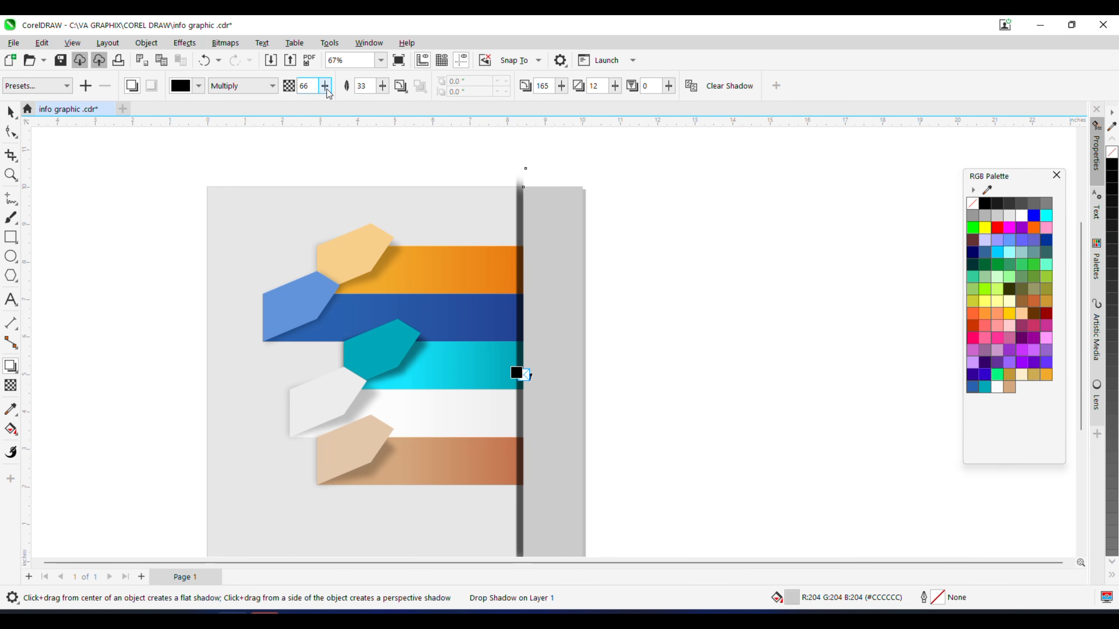
drag(327, 91, 310, 101)
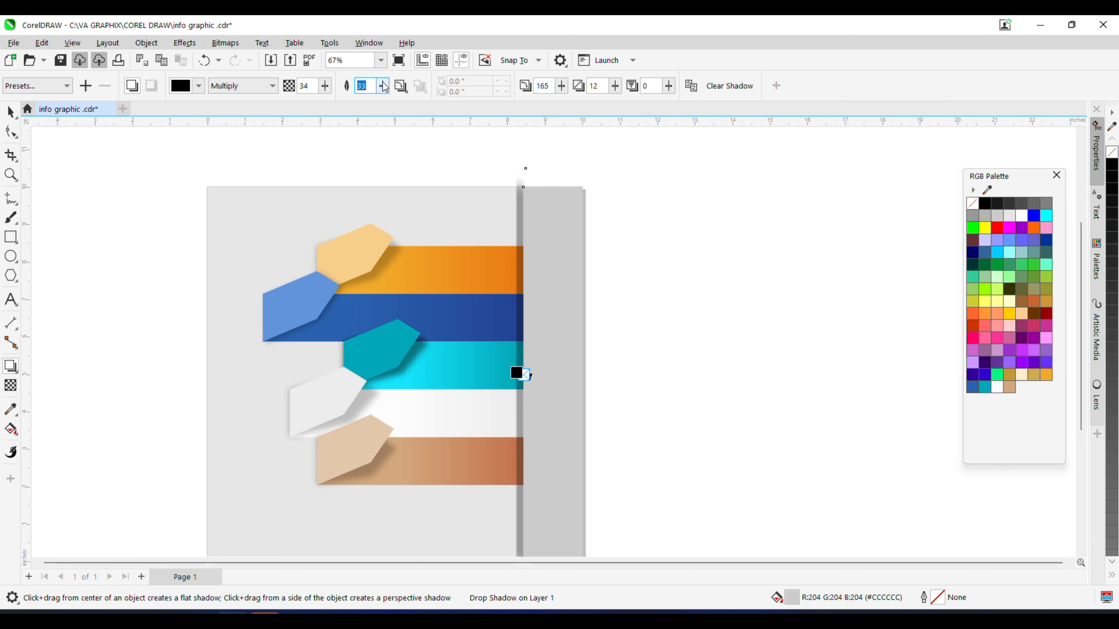
drag(384, 87, 402, 108)
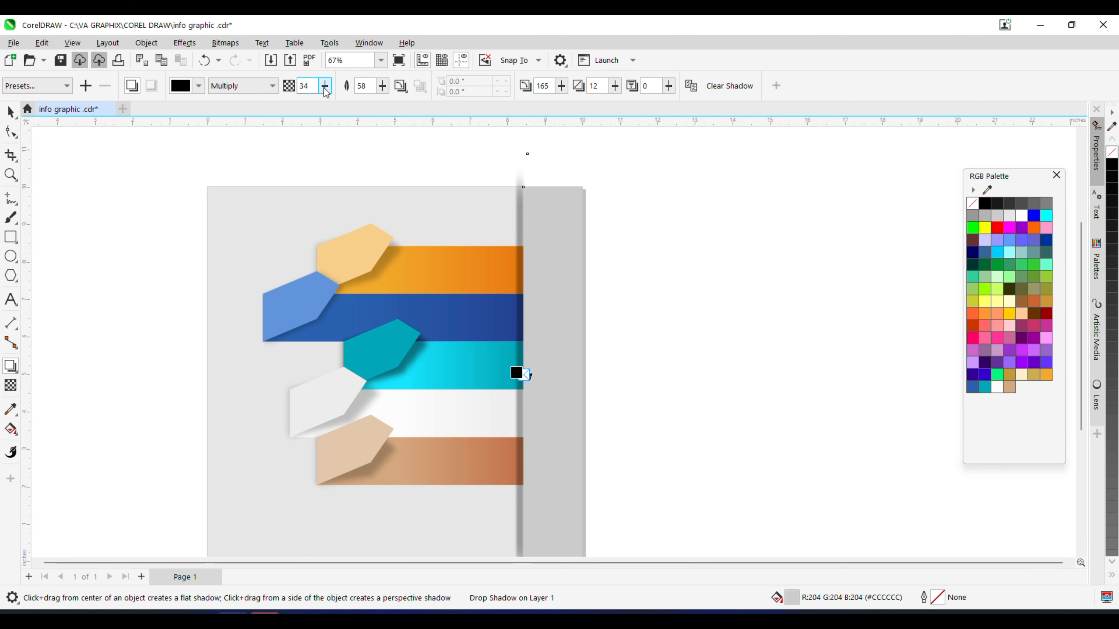
Step: Undo the gray strip's drop shadow together with its opacity and feathering changes, and deselect the strip
click(10, 112)
click(577, 243)
key(ctrl+z)
key(ctrl+z)
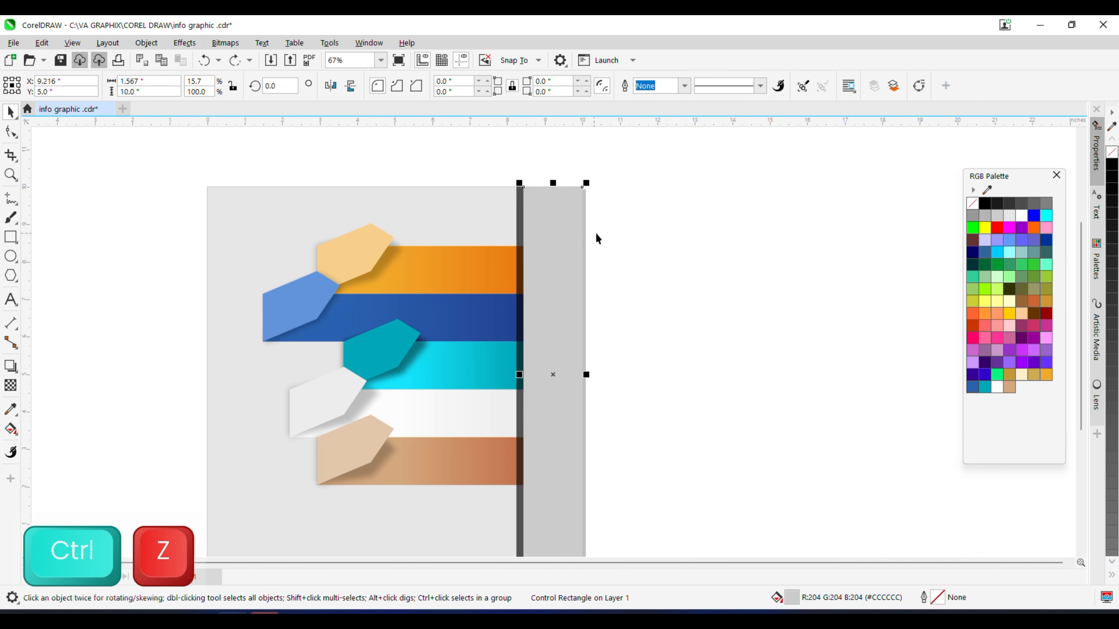
key(ctrl+z)
click(614, 258)
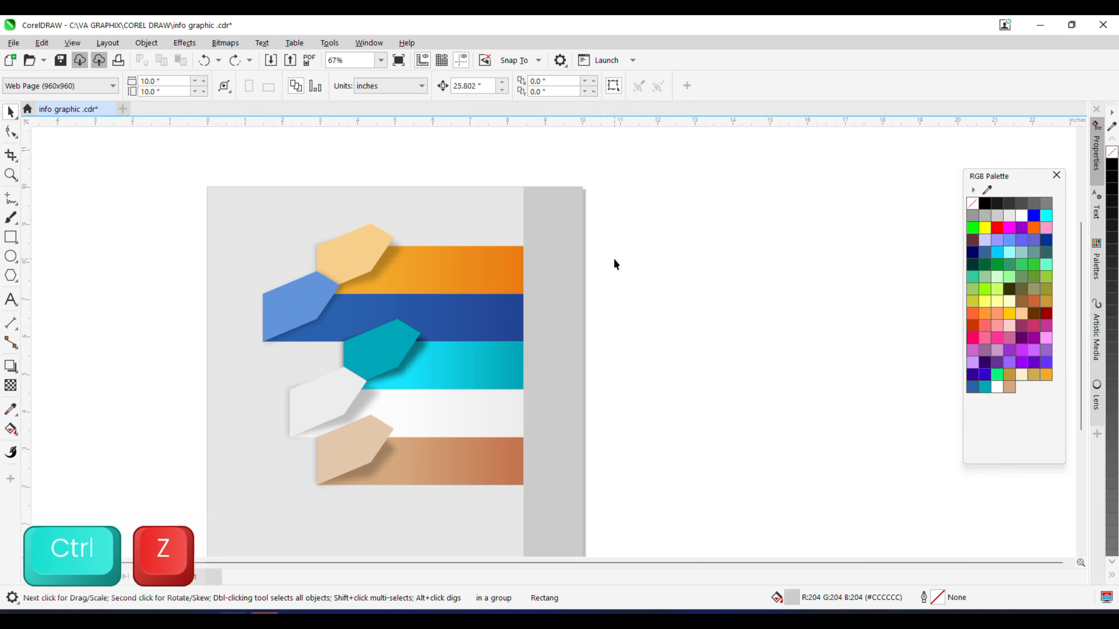
Step: Make a mirrored copy of the gray strip directly beside it, over the bar ends, and fill the copy black
scroll(581, 266, down, 2)
click(579, 267)
scroll(579, 267, up, 2)
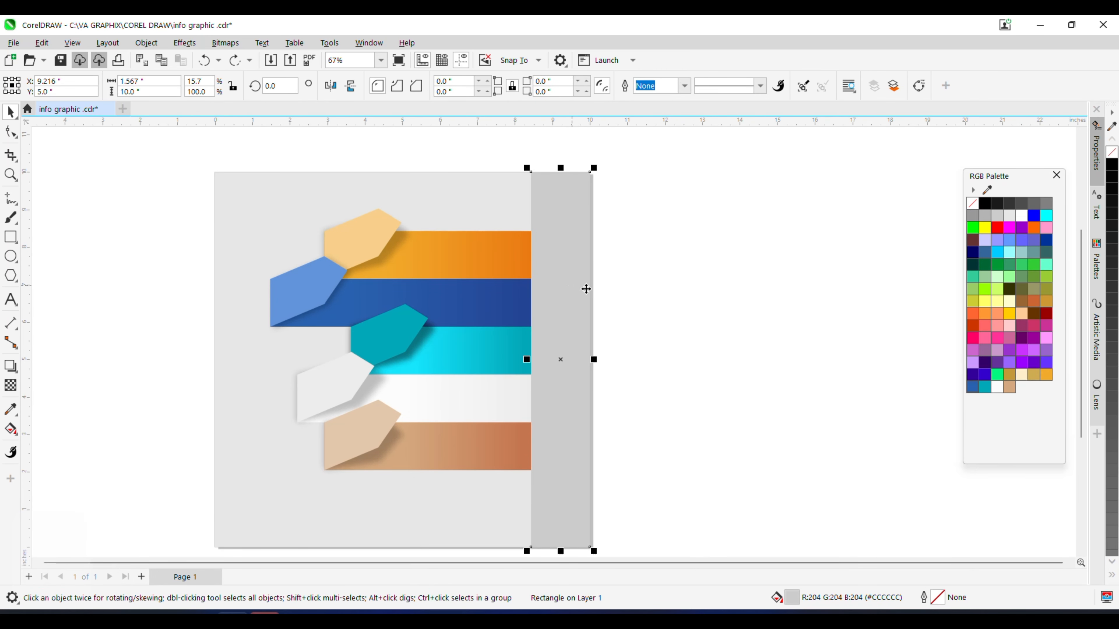
key(ctrl+d)
drag(593, 361, 502, 369)
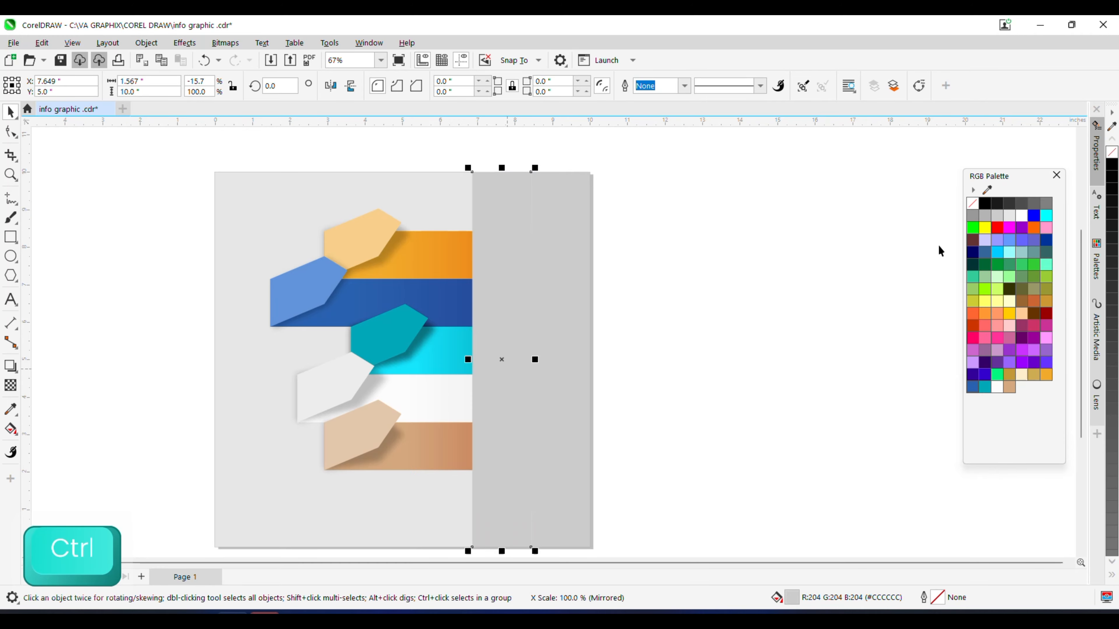
click(985, 205)
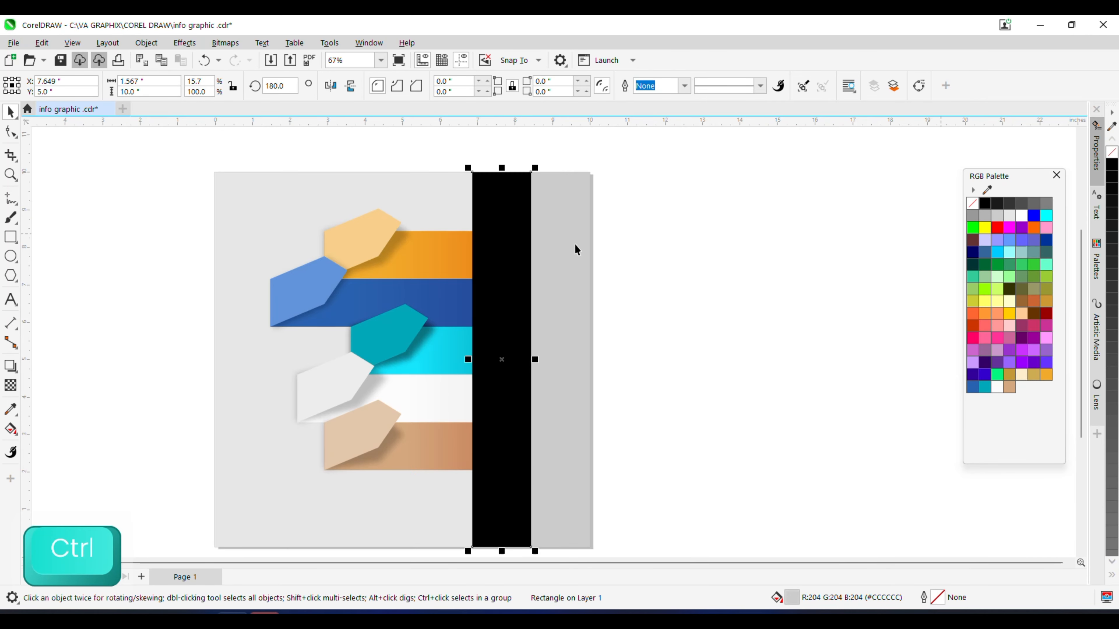
Step: Apply a linear fountain transparency to the black strip, fading it from the gray strip's edge toward the bars
click(10, 387)
scroll(528, 333, up, 4)
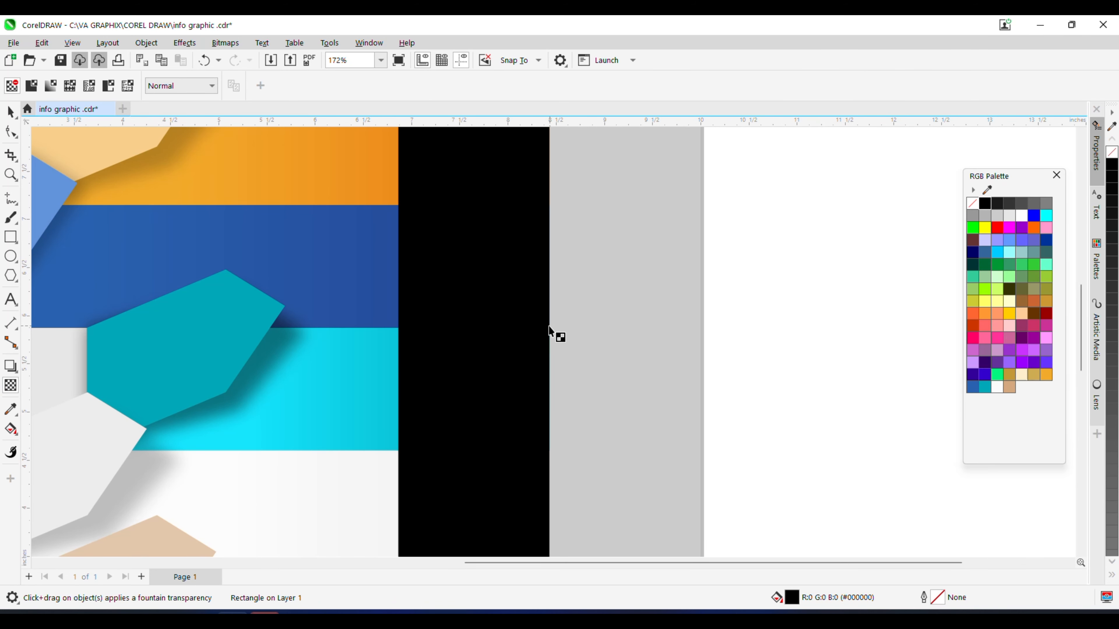
drag(549, 327, 482, 325)
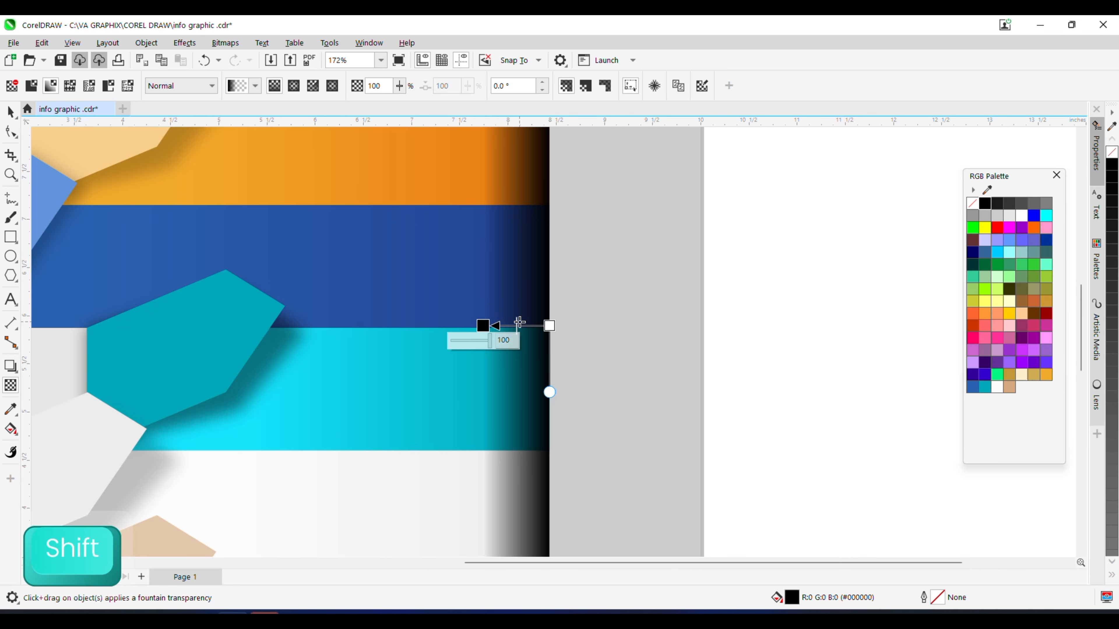
scroll(519, 323, down, 2)
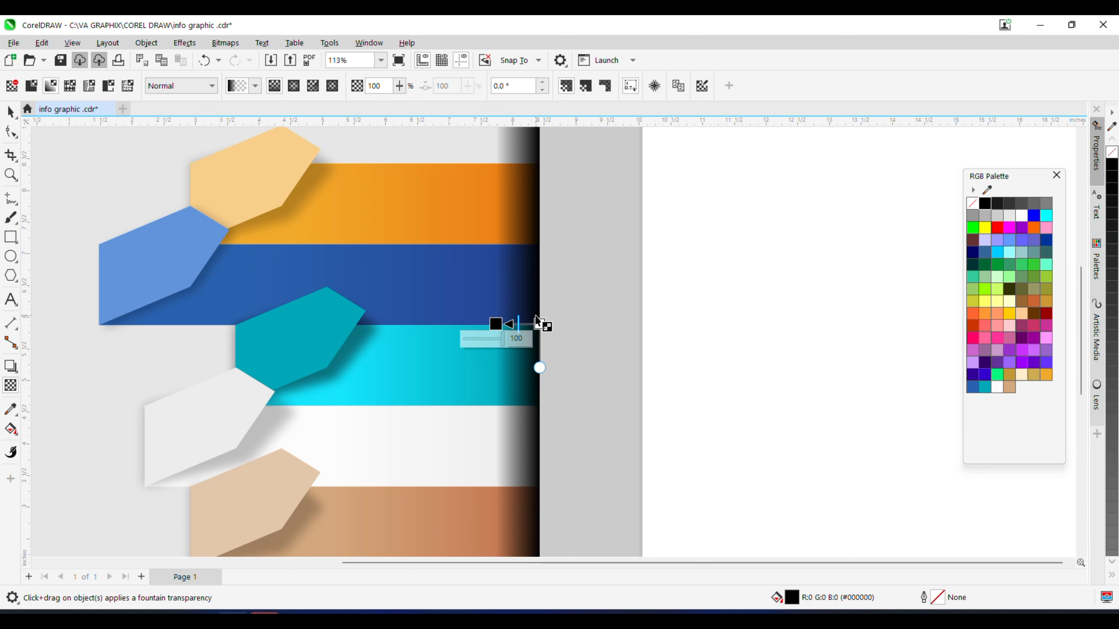
Step: Soften the black strip's fade by moving the opaque end onto the gray strip and extending the transparent end over the bars
drag(539, 324, 579, 322)
scroll(580, 319, down, 2)
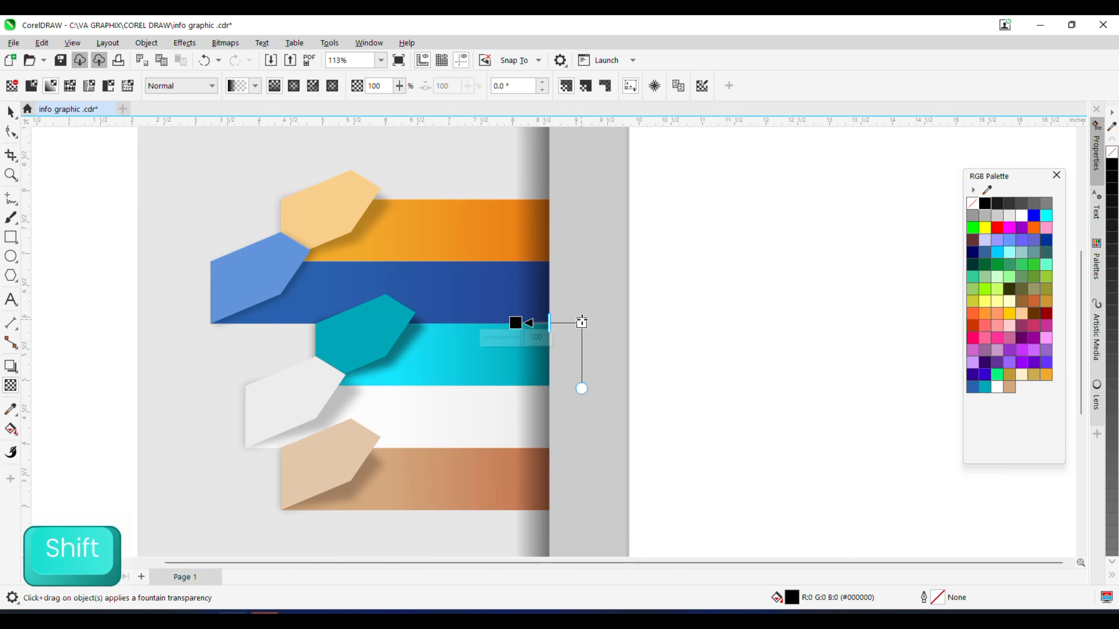
scroll(553, 303, up, 1)
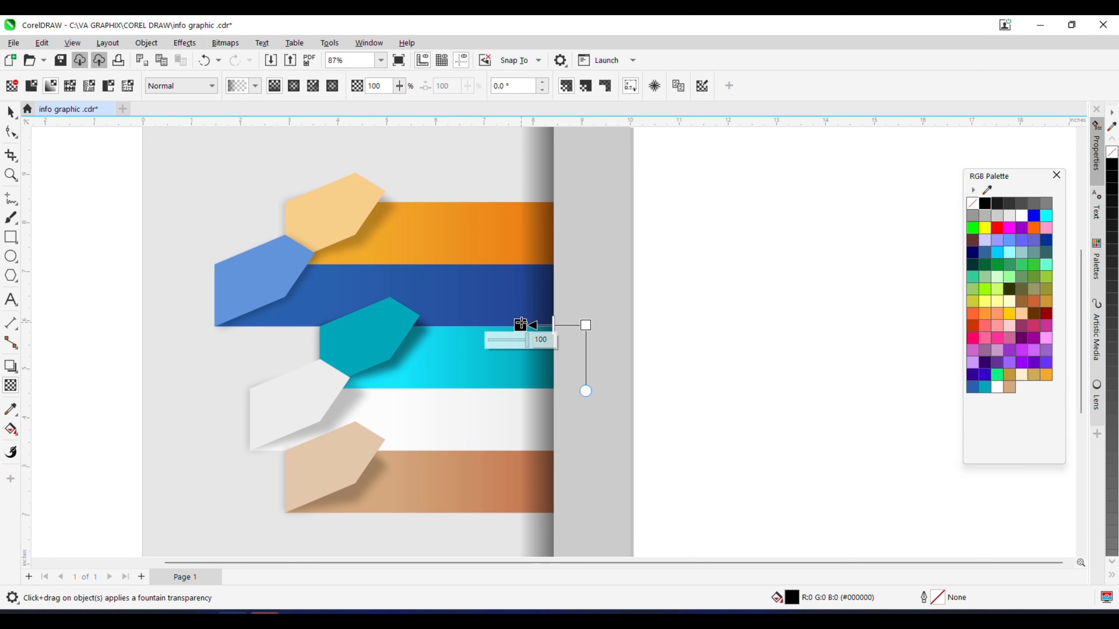
drag(519, 324, 515, 325)
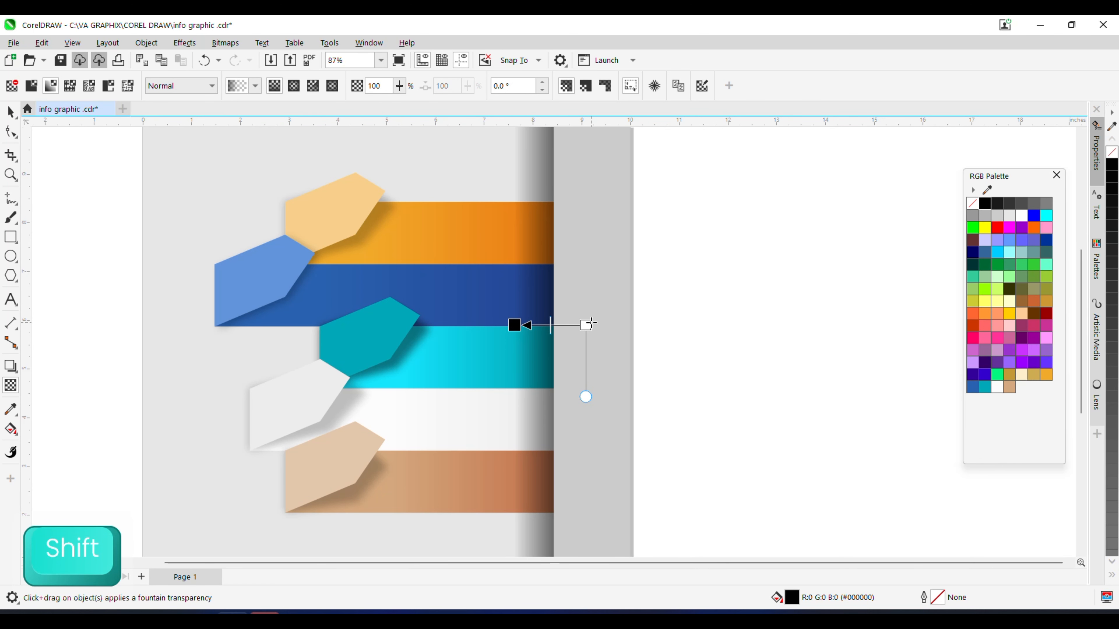
drag(585, 325, 532, 322)
scroll(555, 313, down, 5)
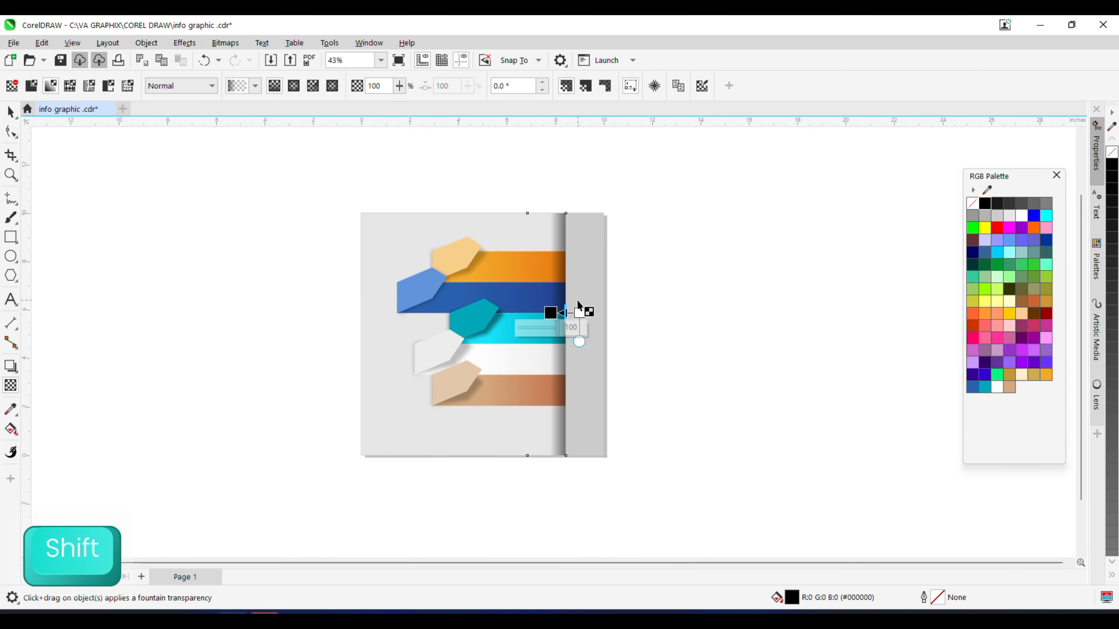
scroll(578, 304, up, 2)
key(space)
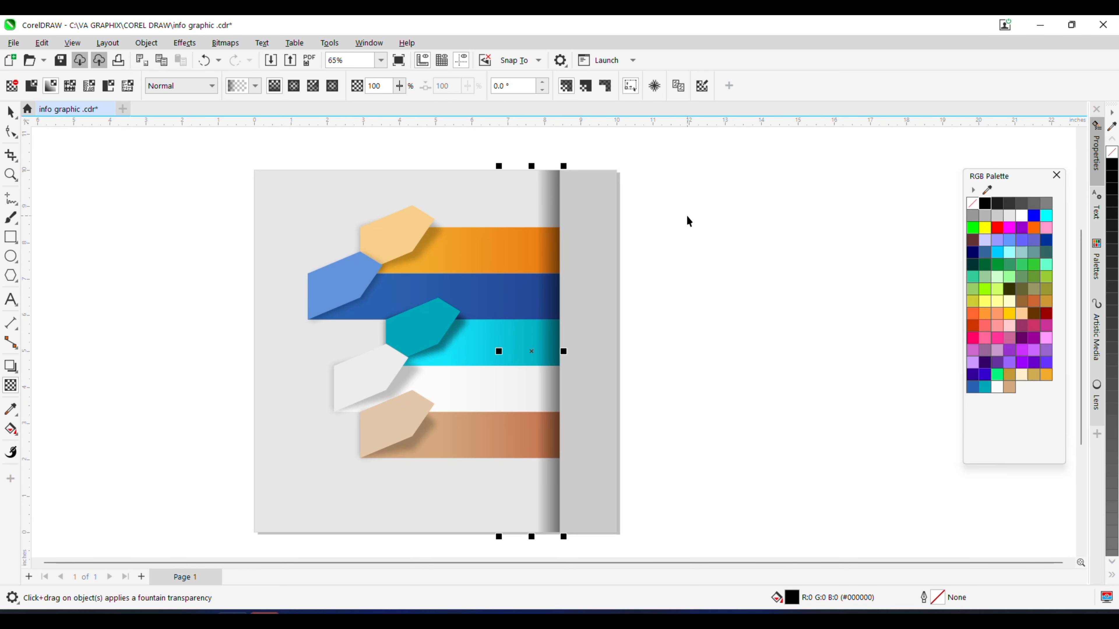
click(687, 216)
Step: Shorten the faded black strip symmetrically to a height of 6.846", with its upper end flush with the orange bar's top edge
click(549, 203)
scroll(544, 175, up, 2)
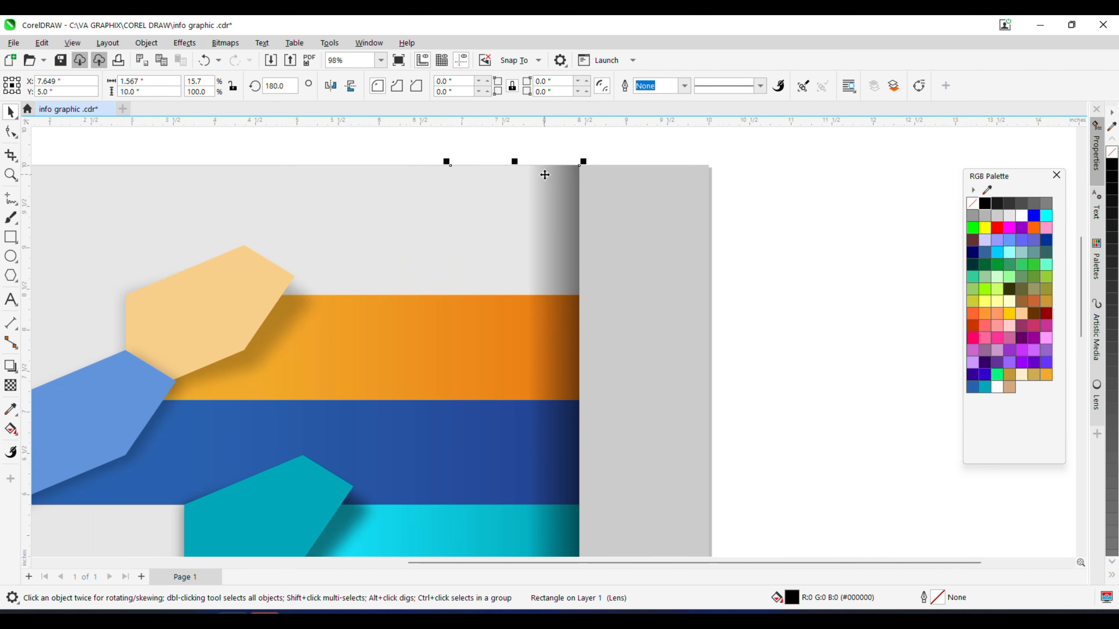
scroll(545, 175, up, 5)
drag(491, 154, 527, 380)
scroll(532, 300, down, 11)
scroll(528, 426, up, 10)
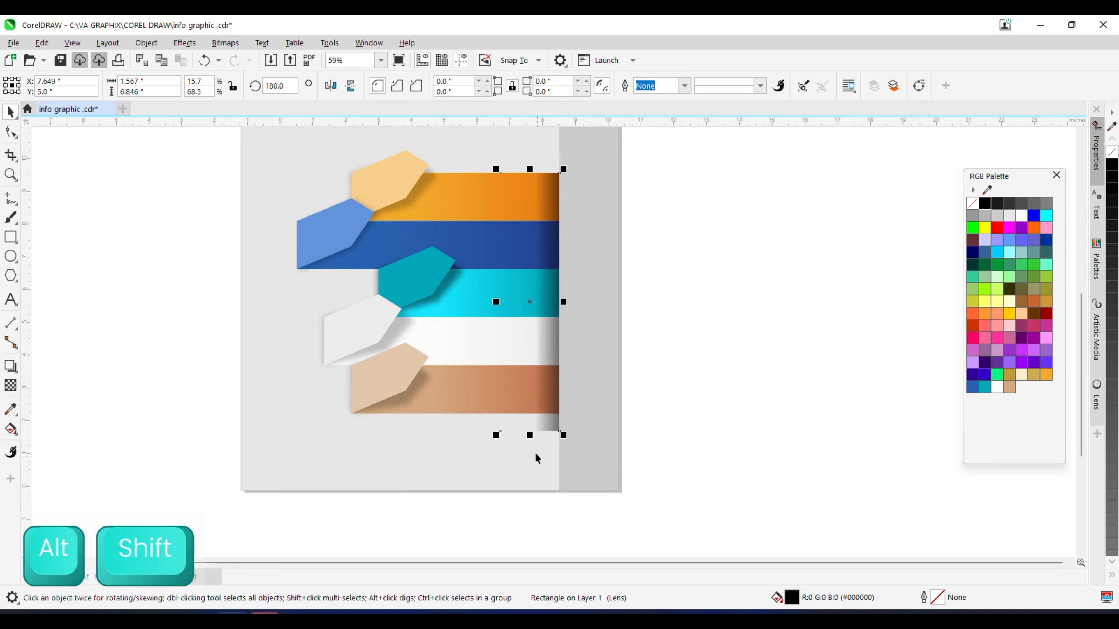
Step: Raise the faded black strip's lower edge to the brown bar's bottom edge, making it 6.377" high, and deselect it
drag(522, 426, 521, 364)
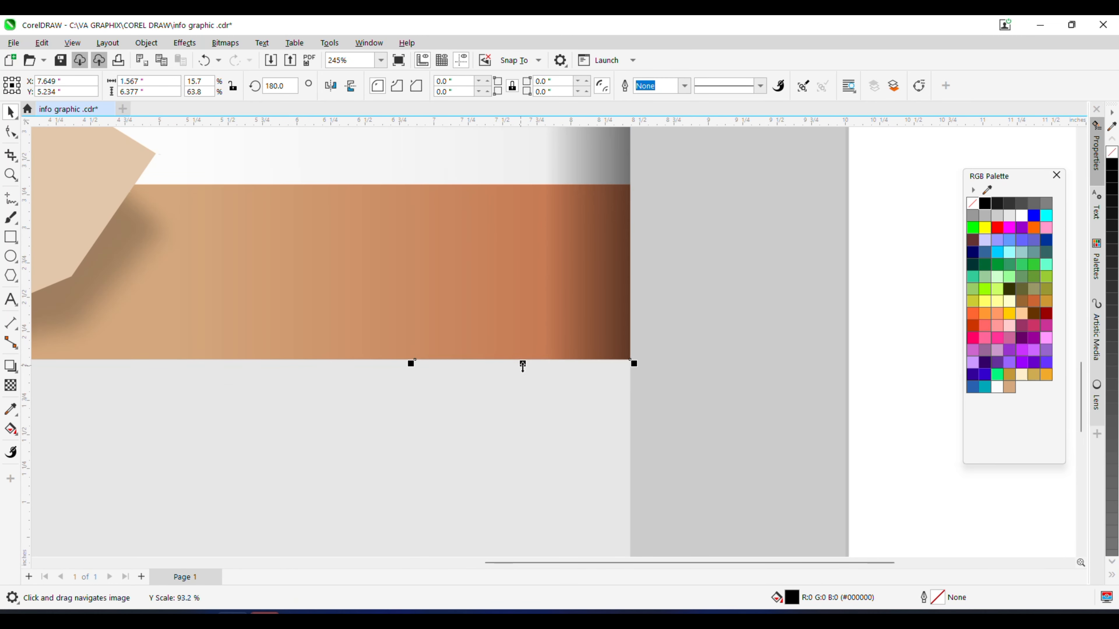
scroll(521, 364, down, 11)
click(658, 366)
scroll(562, 339, up, 2)
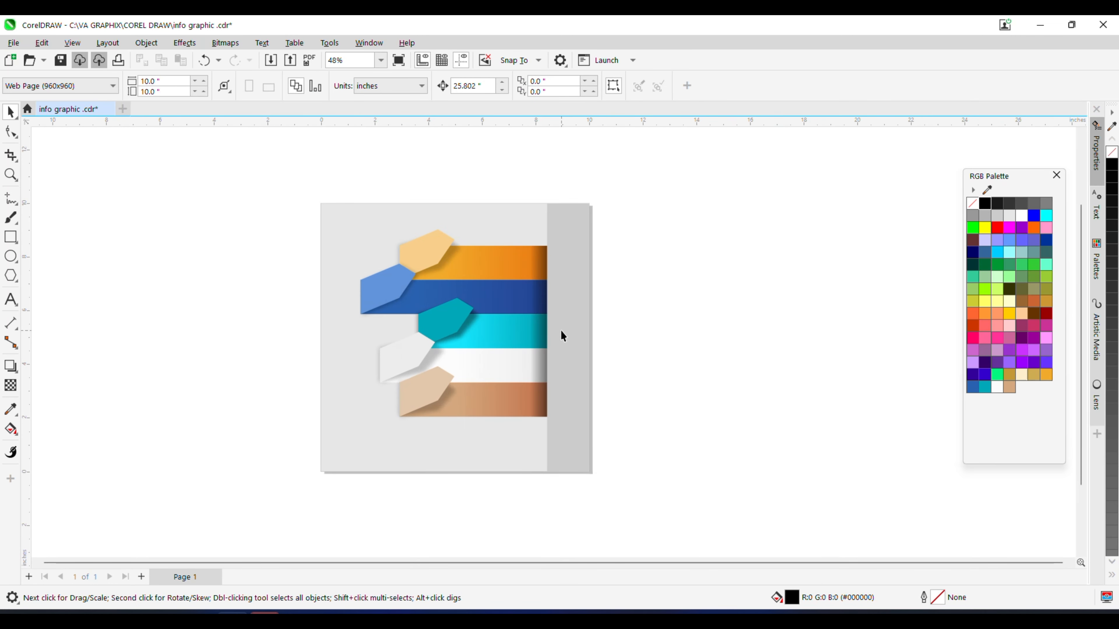
Step: Duplicate the light gray vertical strip in place and fill the copy white
click(585, 316)
scroll(584, 310, up, 1)
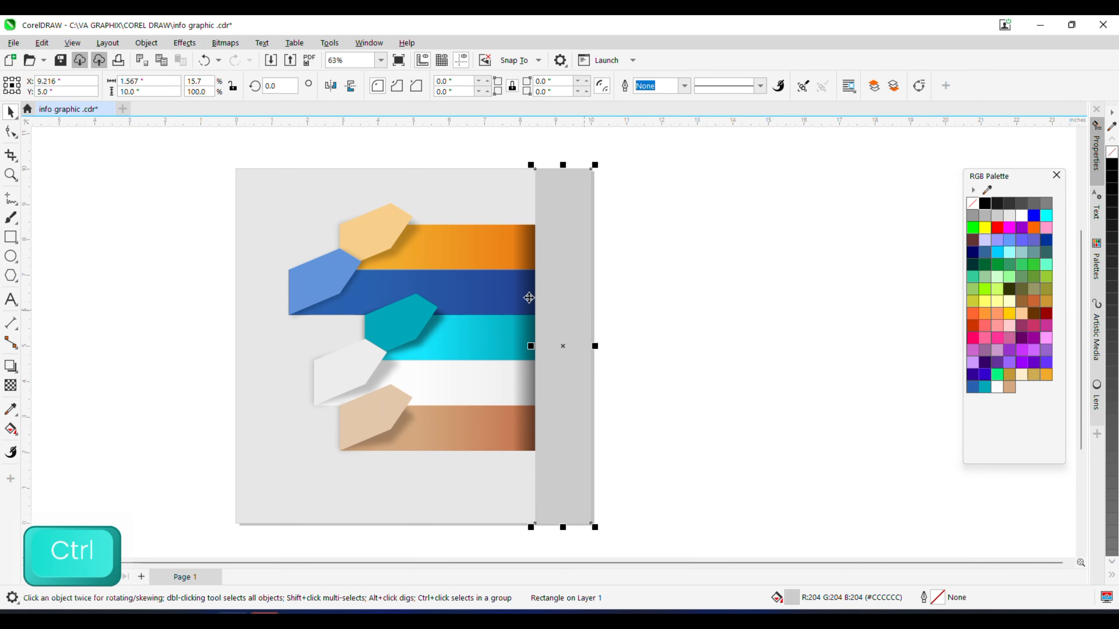
ctrl+click(530, 293)
ctrl+click(573, 286)
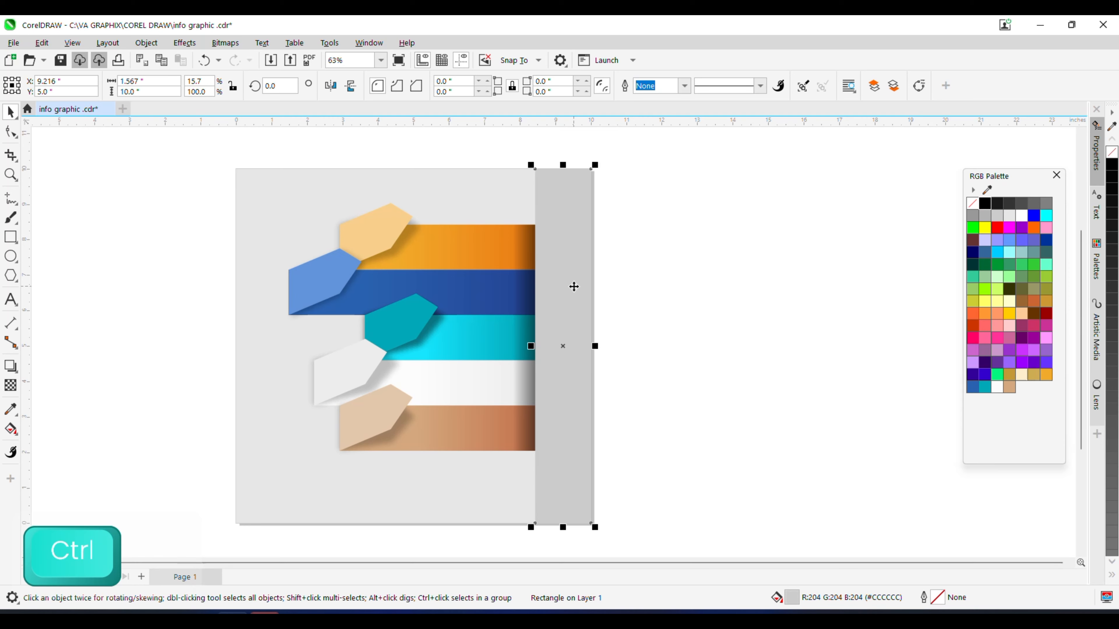
key(ctrl+d)
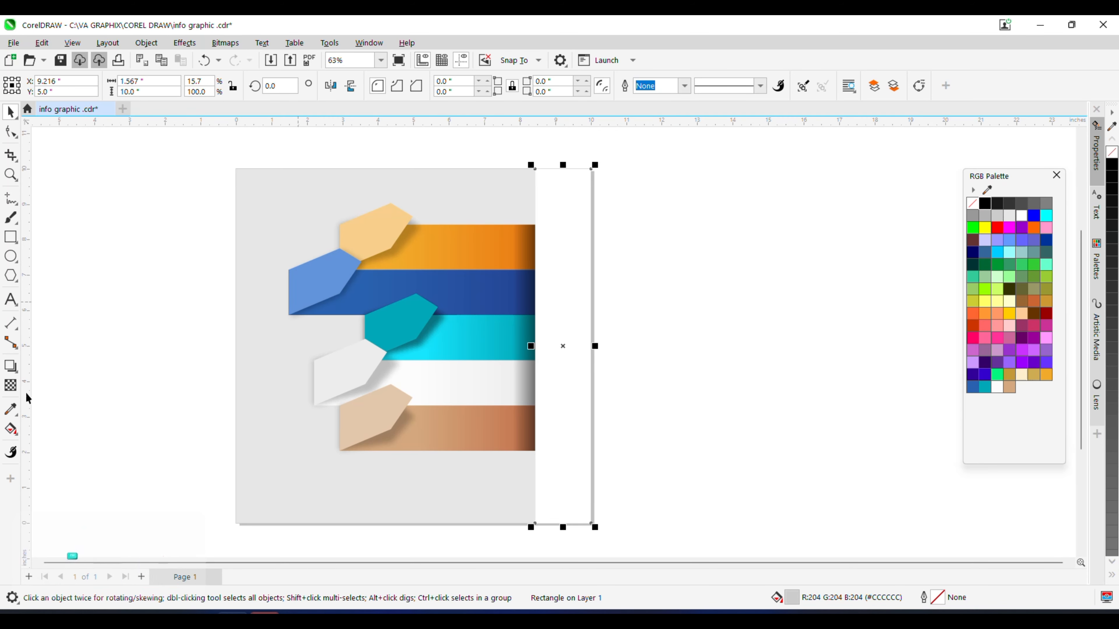
Step: Apply a linear fountain transparency to the white strip, fading from the bar ends outward into the gray strip
click(11, 386)
scroll(542, 316, up, 3)
drag(543, 314, 519, 309)
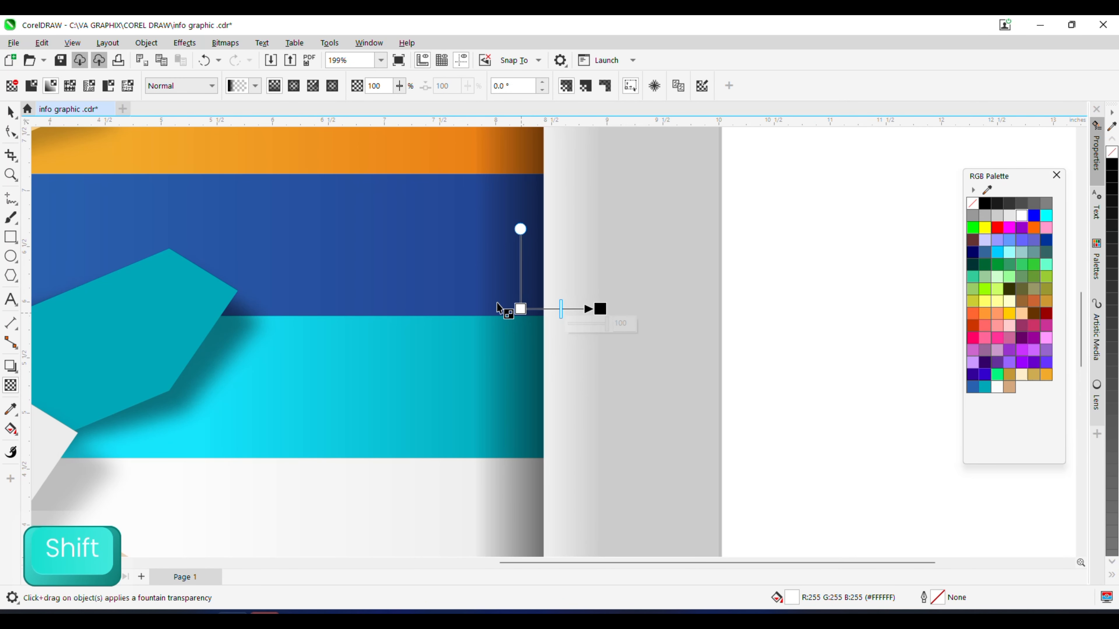
Step: Finish the transparency edit on the white strip and deselect it
scroll(500, 310, down, 5)
scroll(512, 263, up, 2)
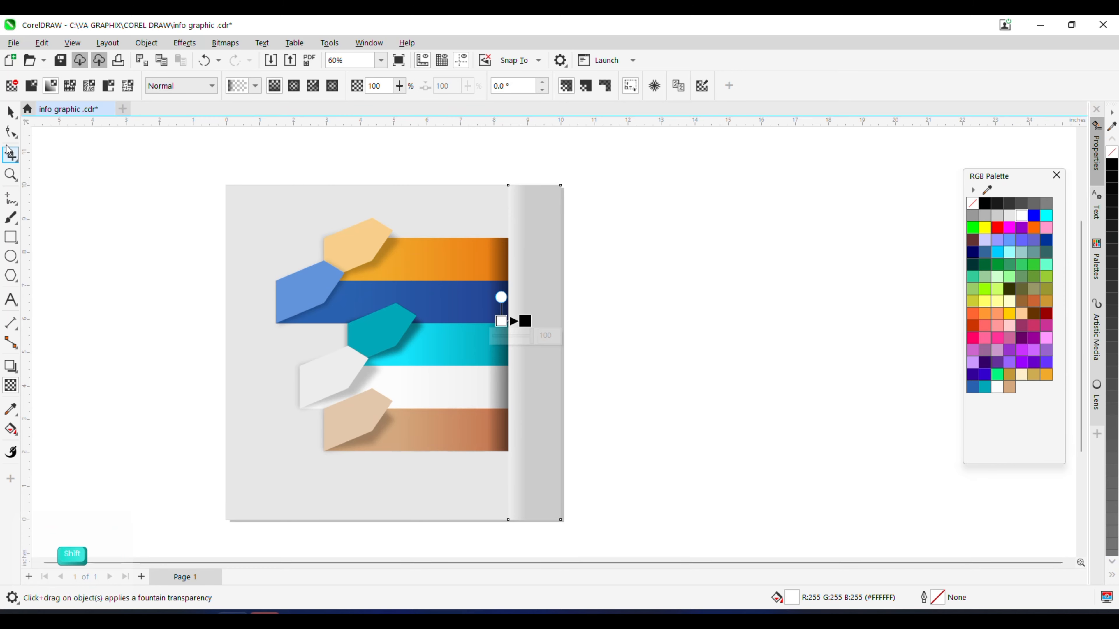
click(10, 112)
click(157, 207)
scroll(156, 207, up, 1)
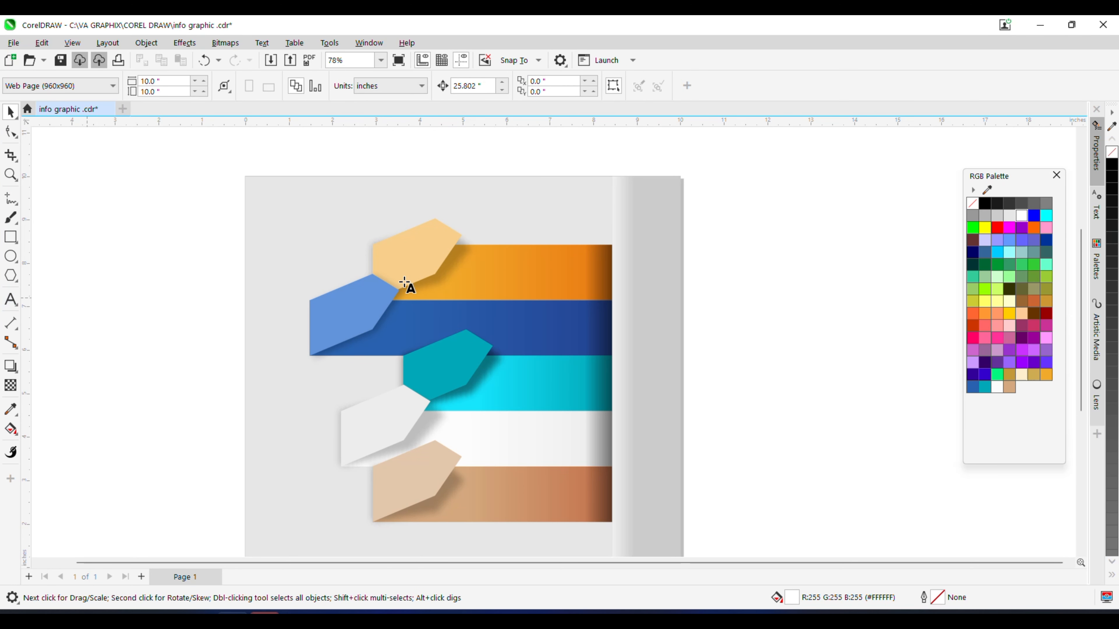
Step: Add the artistic text "01" in Arial 24 pt on the gray background beside the cream arrow end
scroll(405, 284, up, 2)
click(252, 245)
text(0)
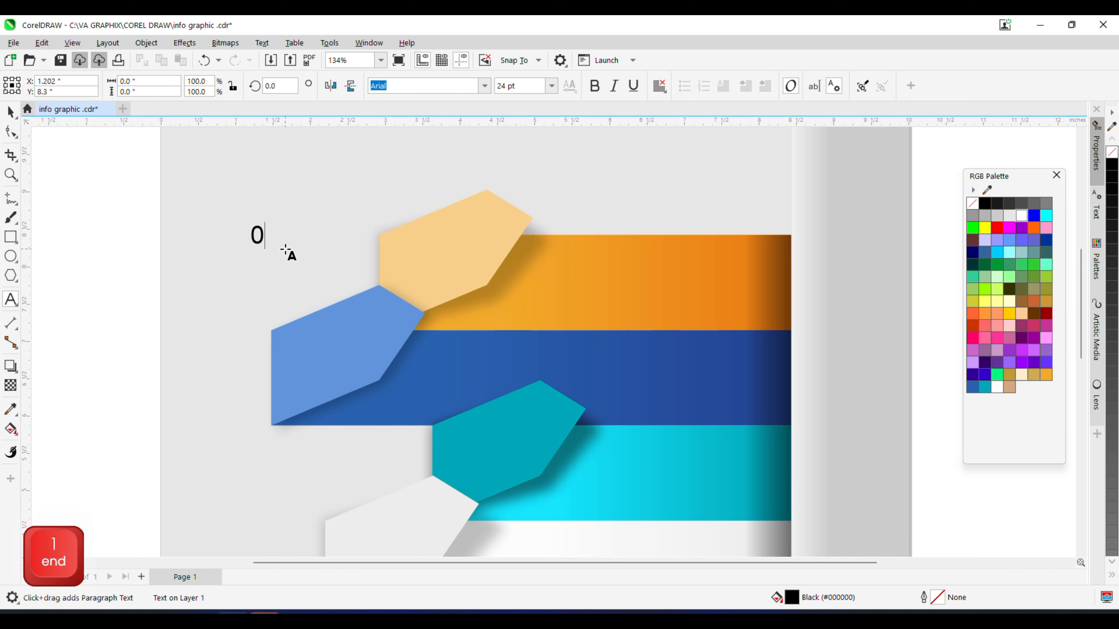
text(1)
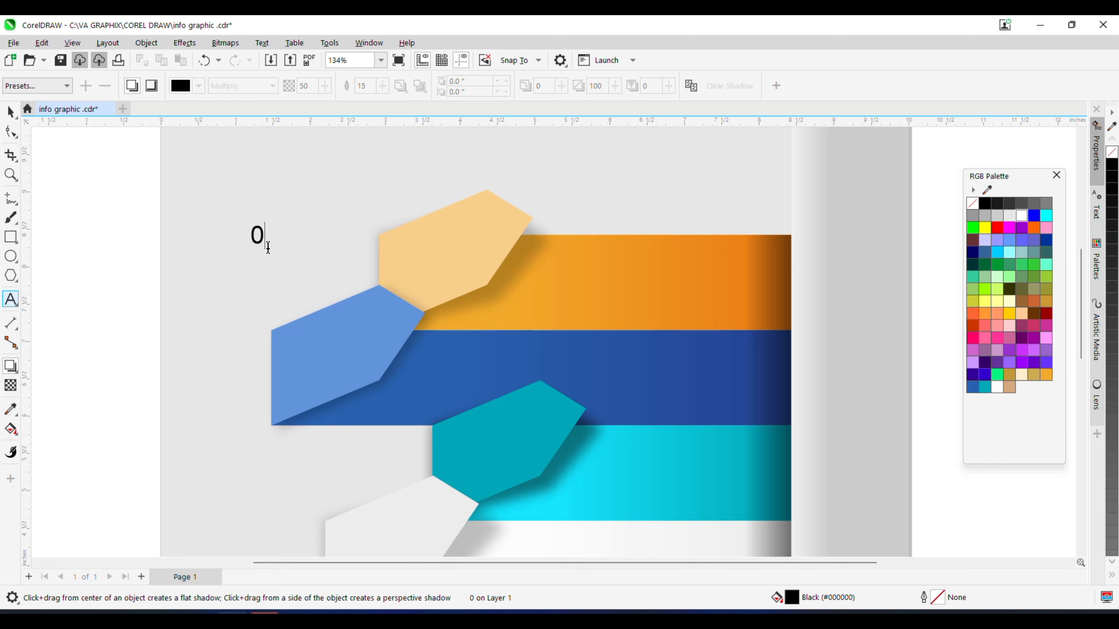
double_click(261, 231)
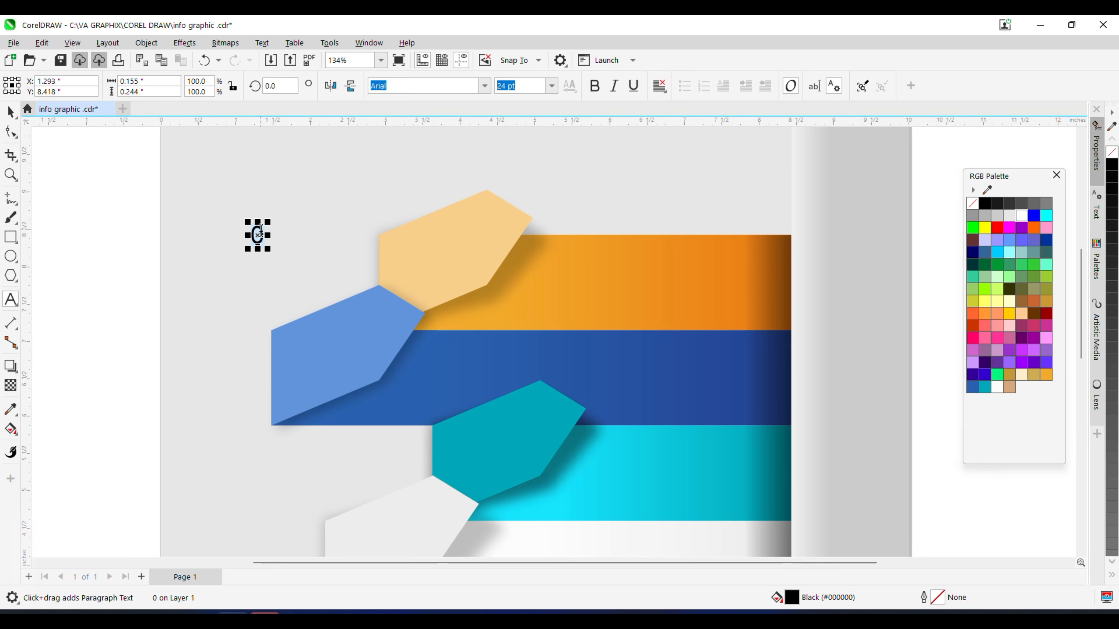
key(End)
click(11, 300)
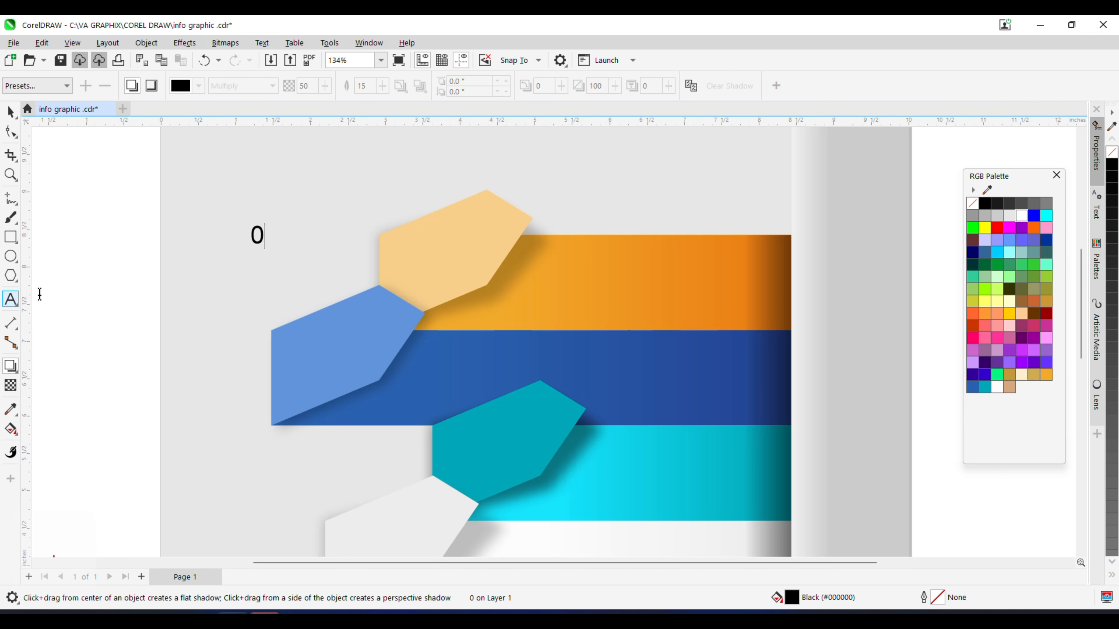
click(259, 234)
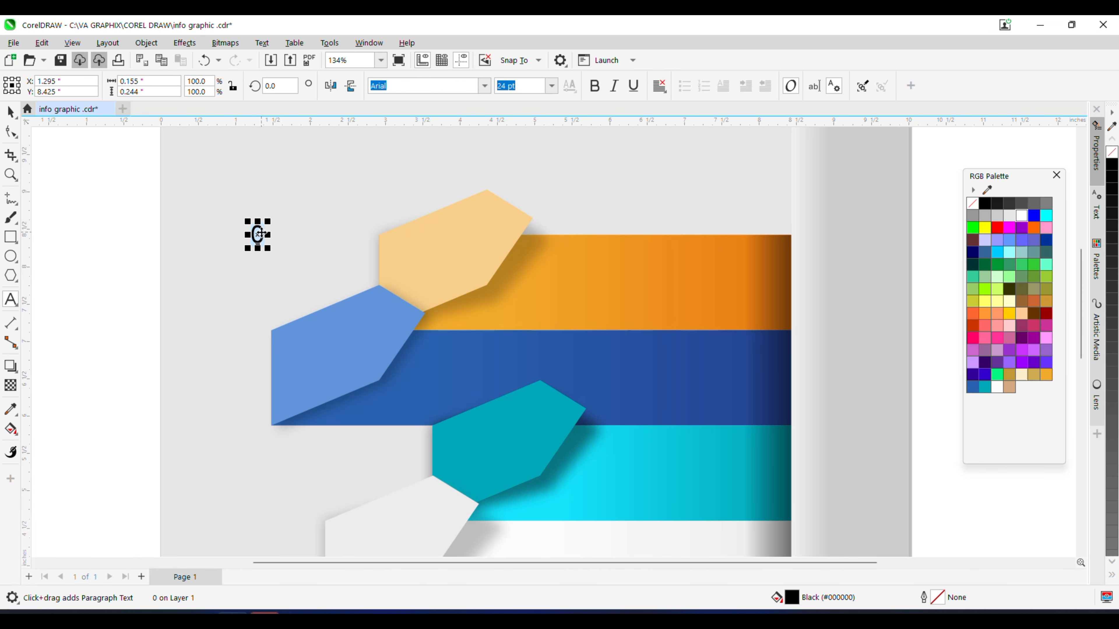
text(1)
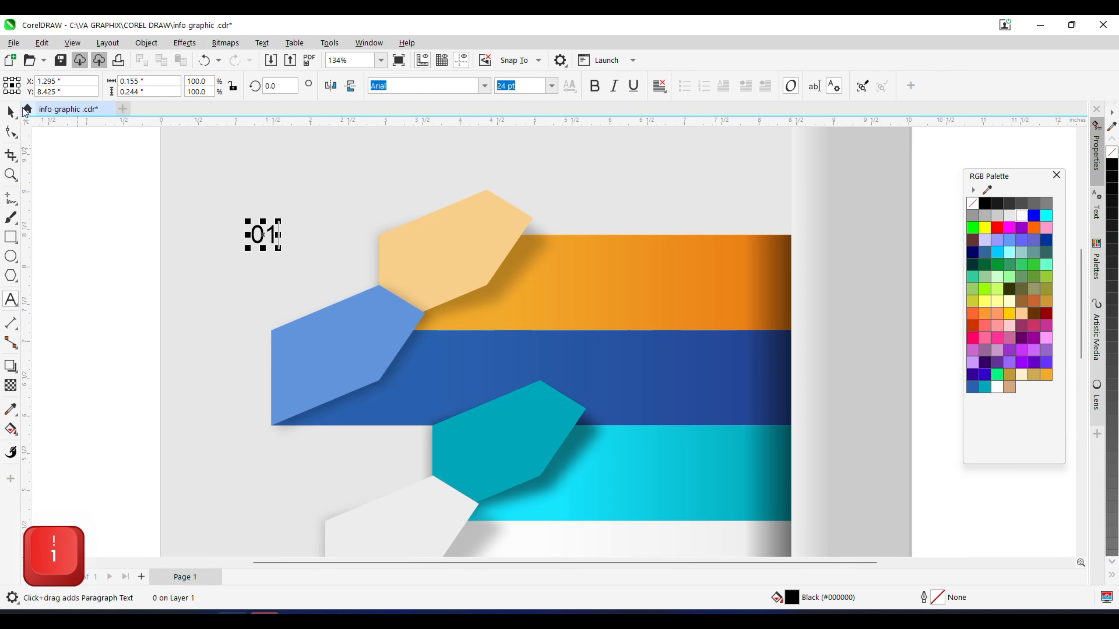
click(13, 116)
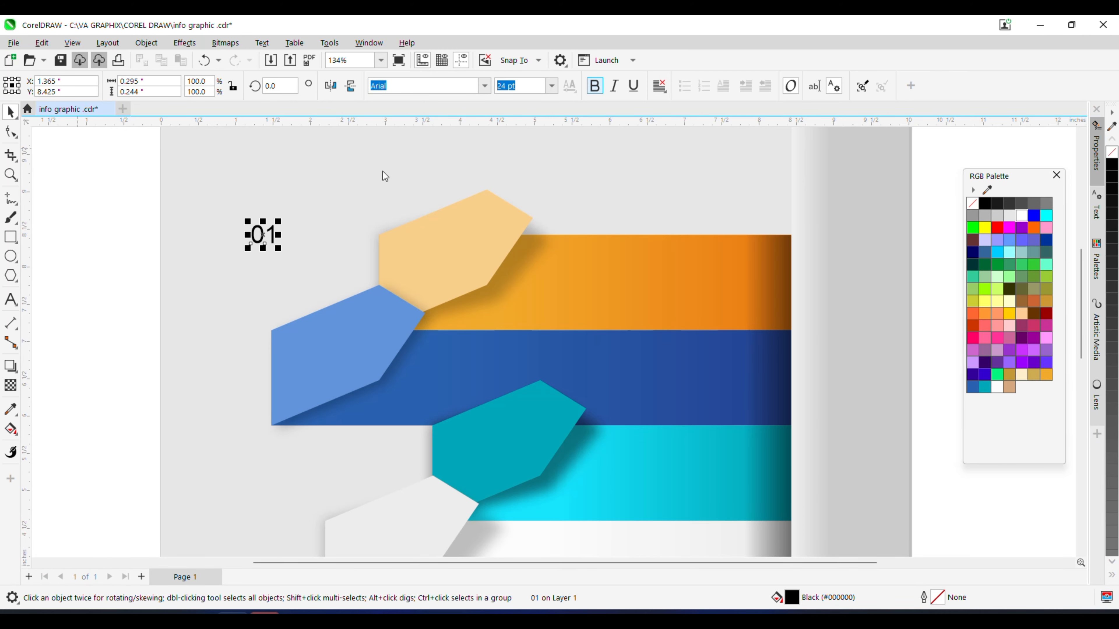
Step: Make the "01" text bold, move it onto the cream arrow end and enlarge it to 60.874 pt
drag(267, 235, 489, 215)
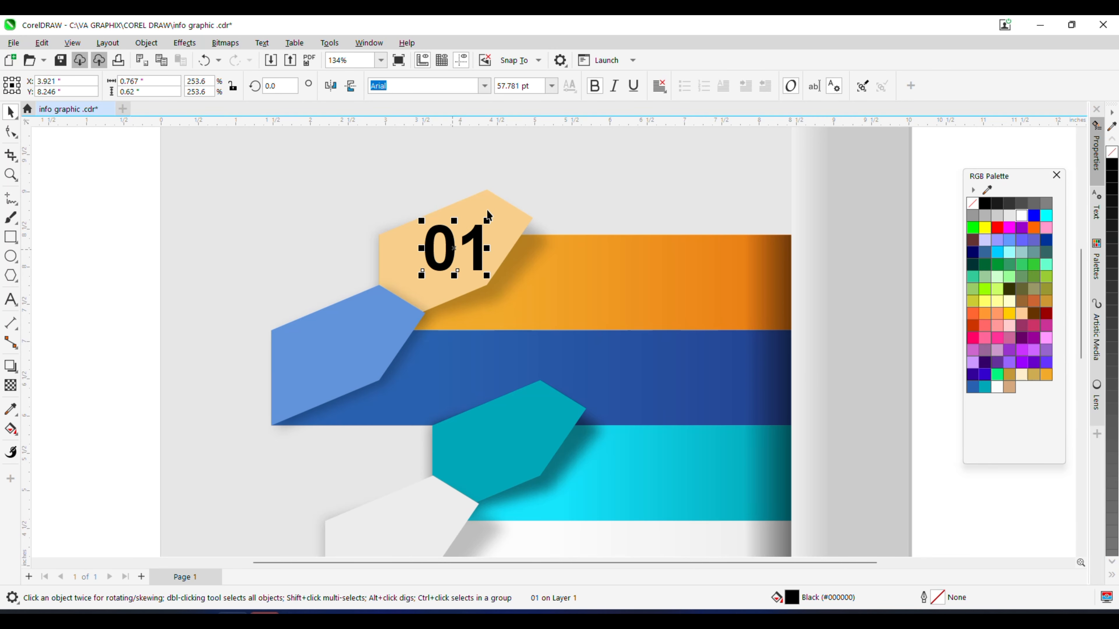
scroll(488, 214, down, 3)
scroll(277, 226, down, 1)
scroll(427, 188, up, 3)
scroll(442, 204, down, 1)
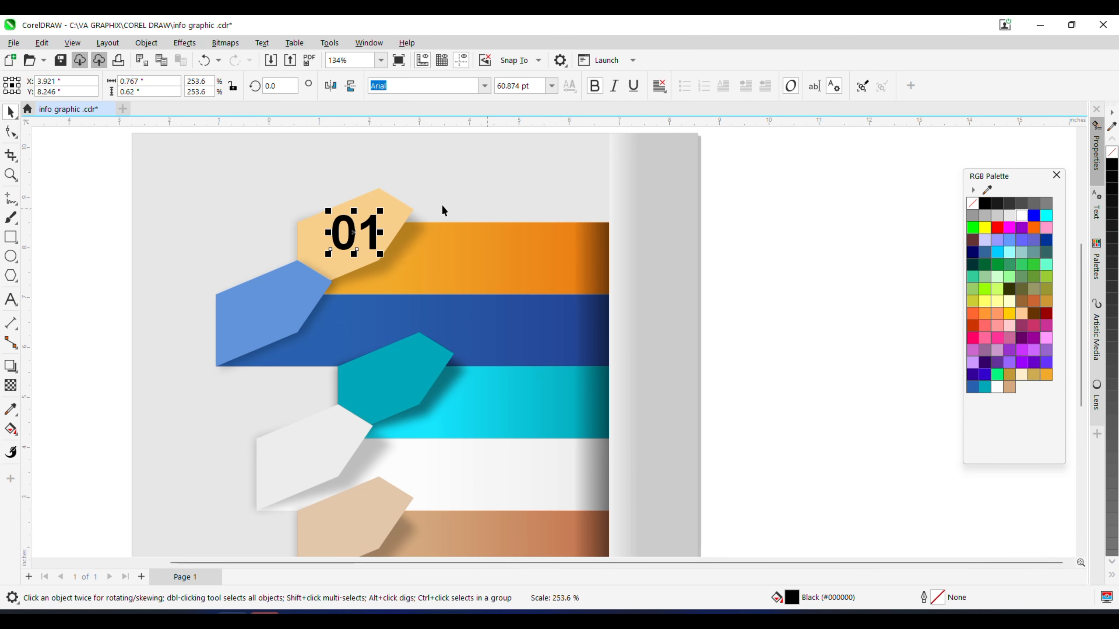
scroll(441, 204, down, 2)
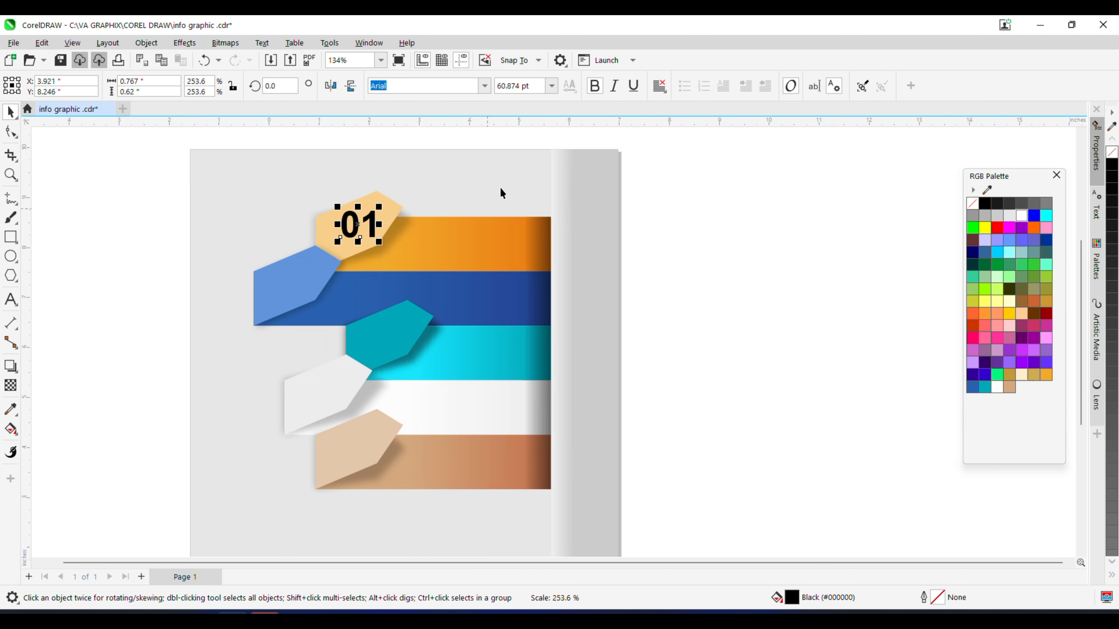
Step: Change the "01" text's font to Poppins ExtraBold and recenter it on the cream arrow end
click(486, 86)
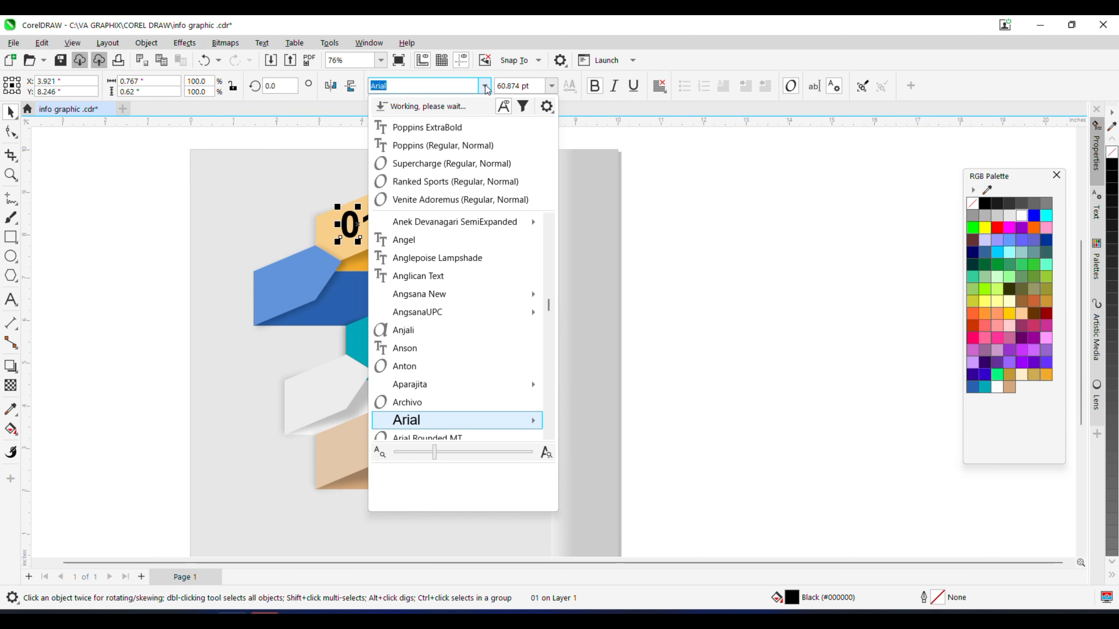
click(486, 87)
click(485, 87)
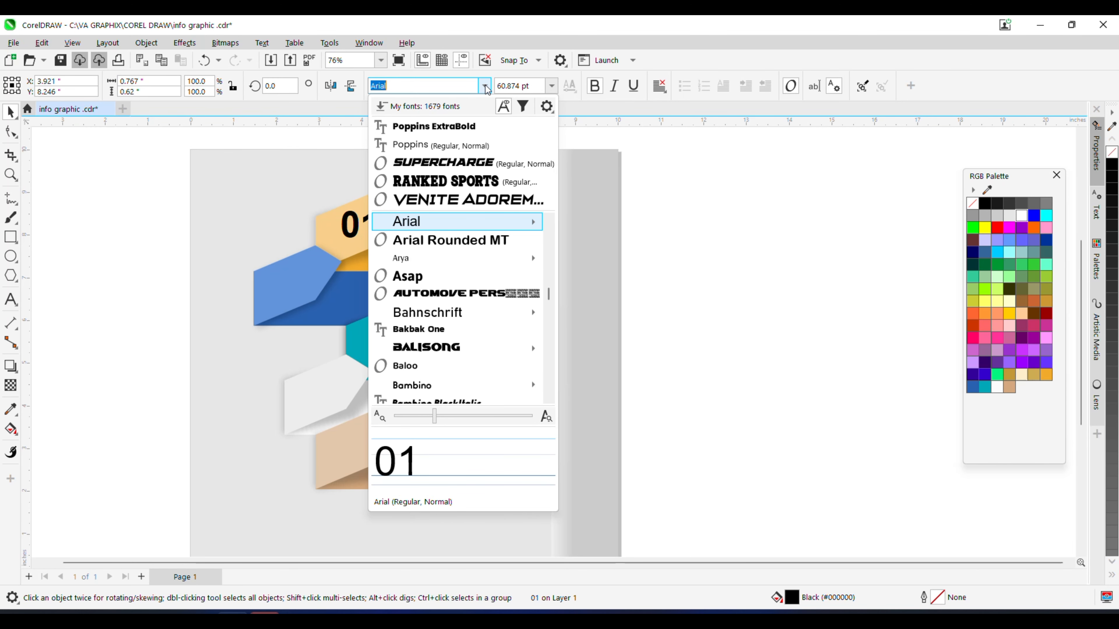
click(451, 132)
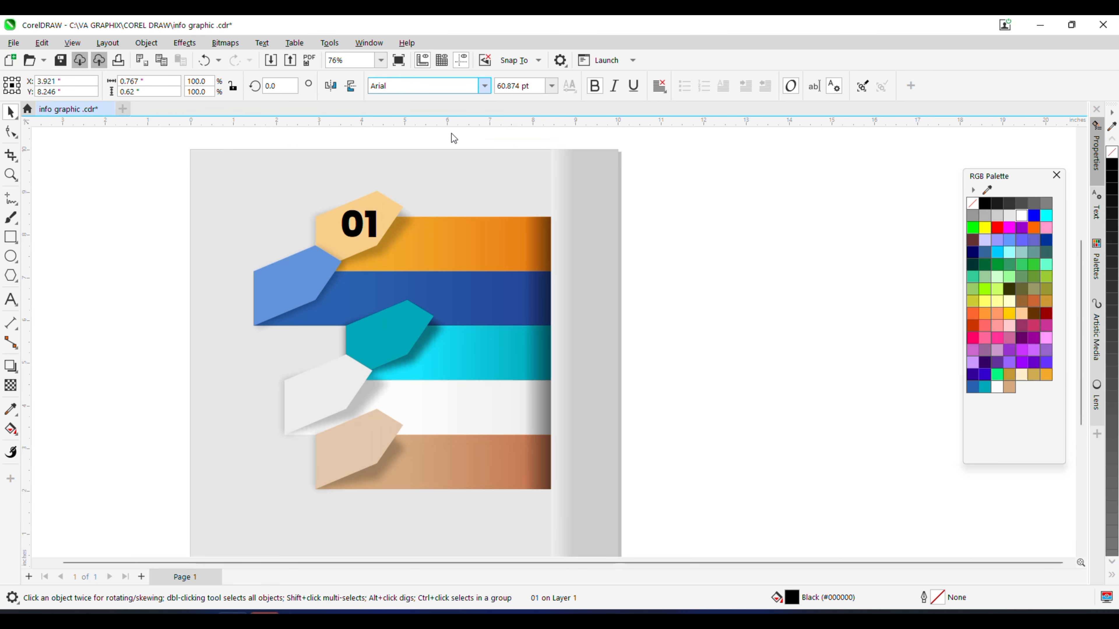
scroll(355, 219, up, 2)
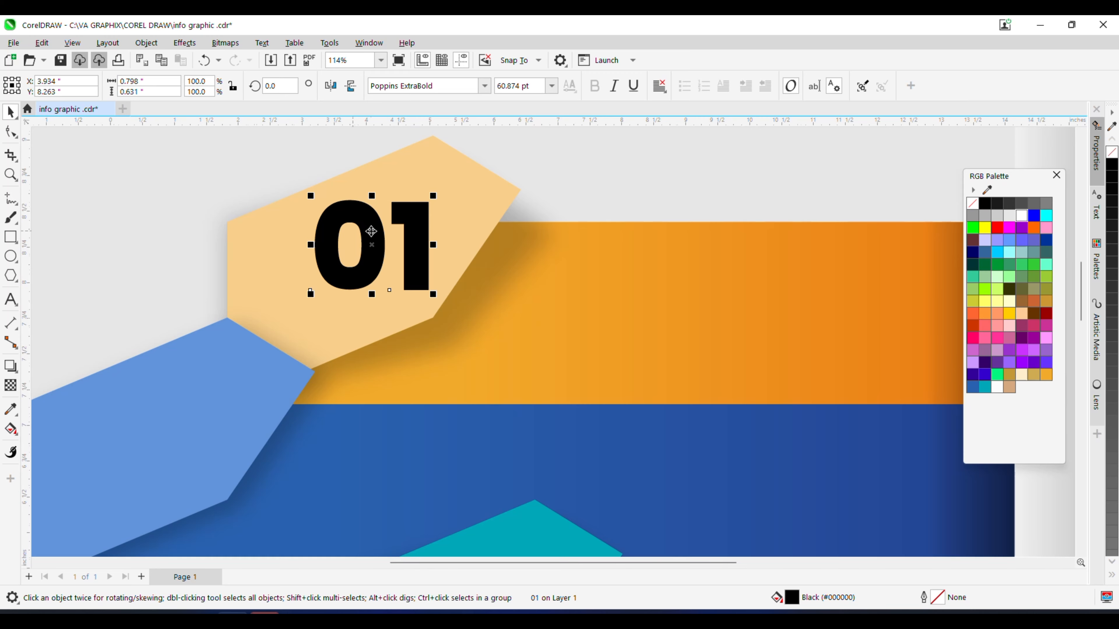
drag(369, 232, 344, 249)
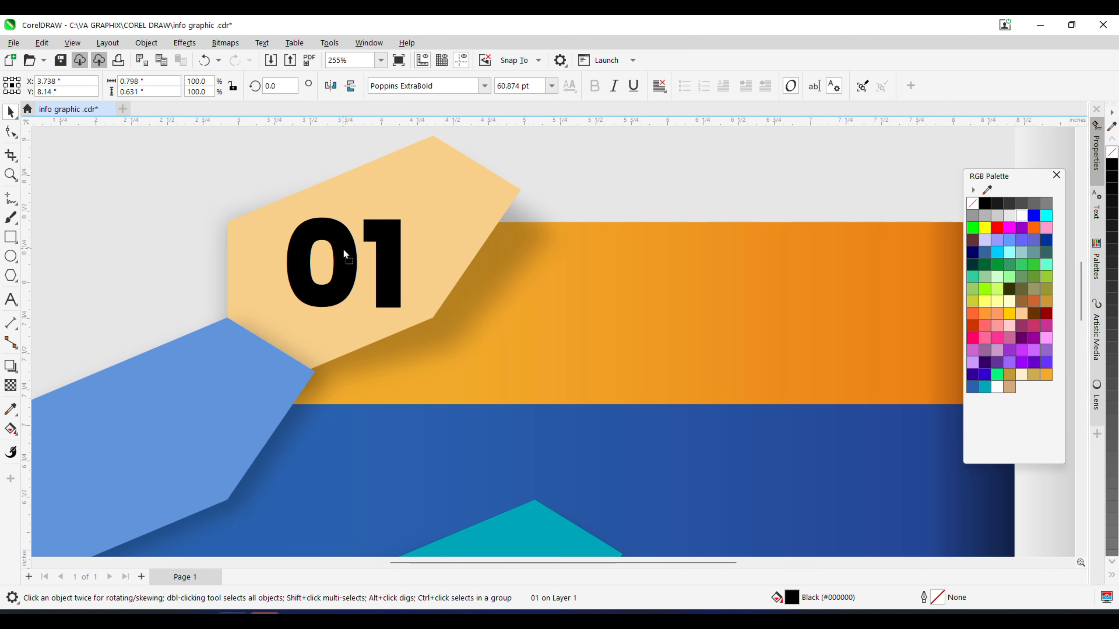
Step: Fill the "01" text white and skew it vertically by about 18.6° to follow the arrow's sloped edge, leaving it deselected
click(397, 245)
drag(405, 268, 405, 224)
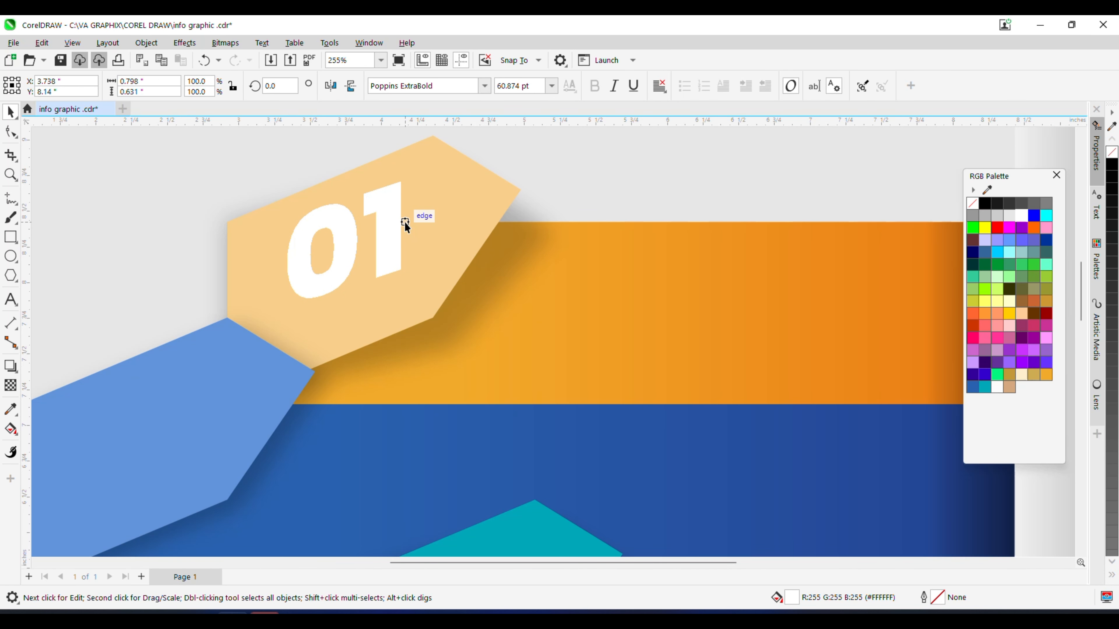
scroll(404, 221, down, 3)
click(293, 211)
scroll(292, 211, up, 3)
scroll(439, 238, up, 2)
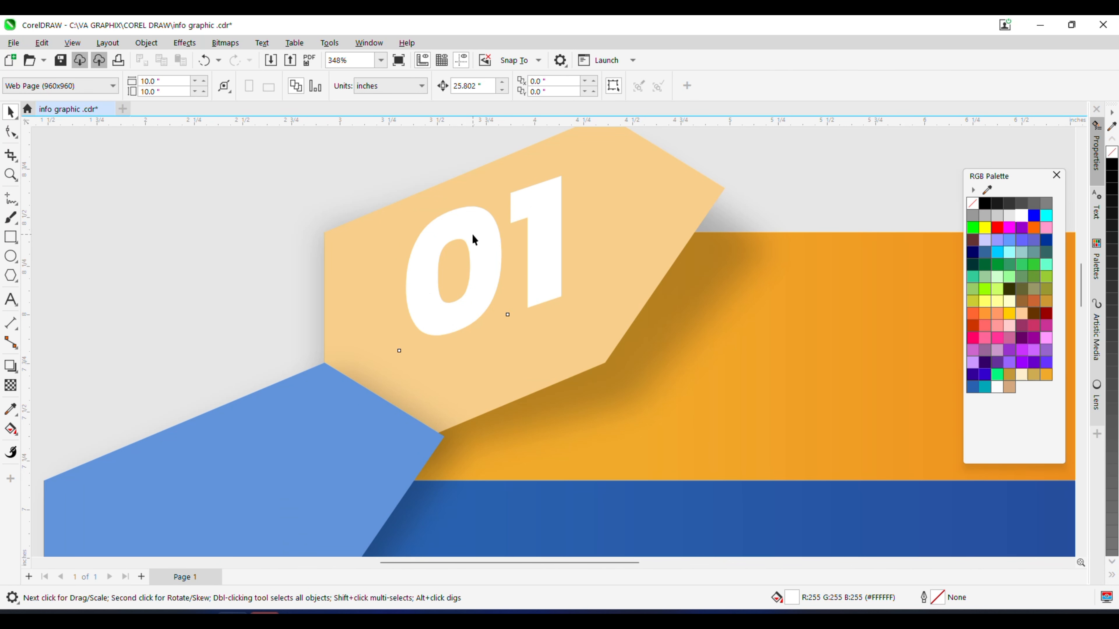
Step: Place copies of the white "01" text on the blue and teal arrow ends
click(468, 254)
scroll(471, 263, down, 5)
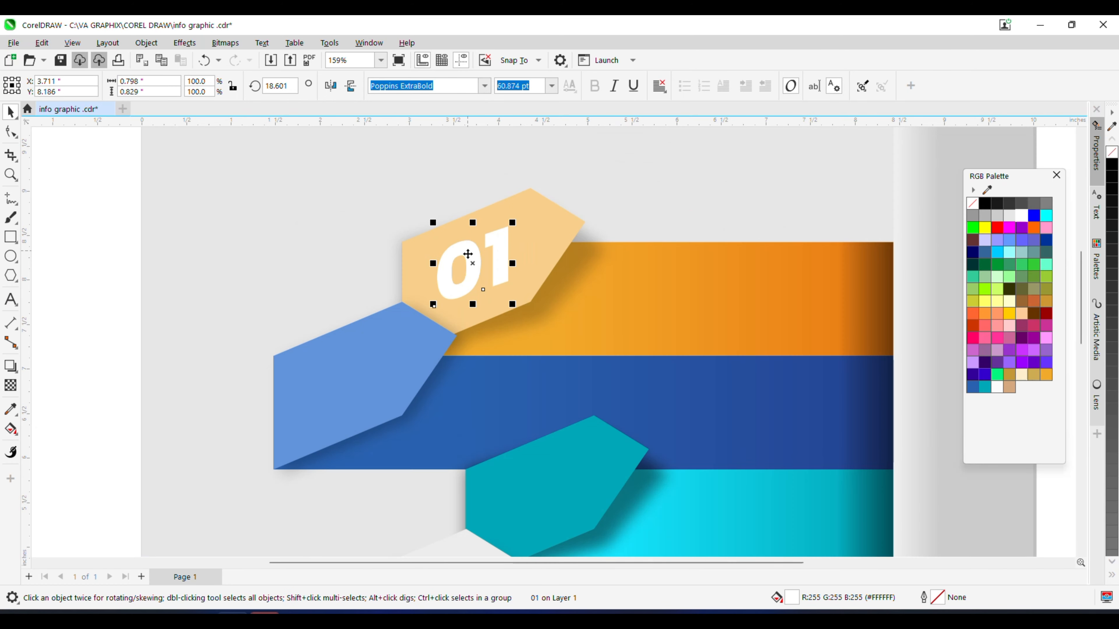
drag(470, 263, 513, 405)
right_click(387, 334)
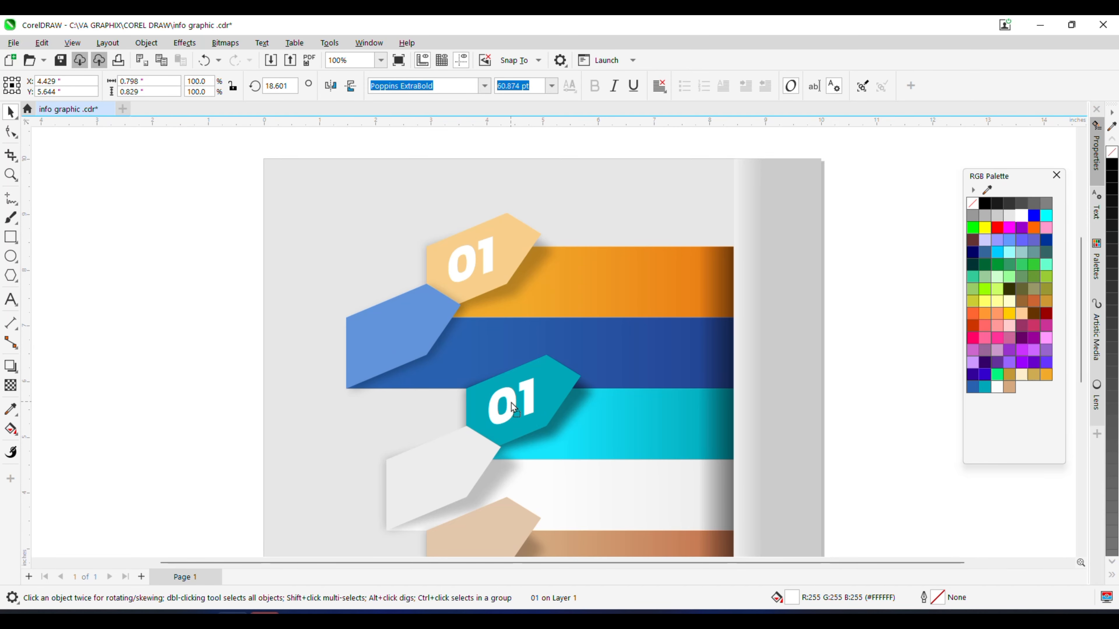
right_click(512, 403)
Step: Copy the "01" text onto the white arrow end and fill that copy orange
scroll(502, 270, down, 1)
scroll(537, 398, up, 2)
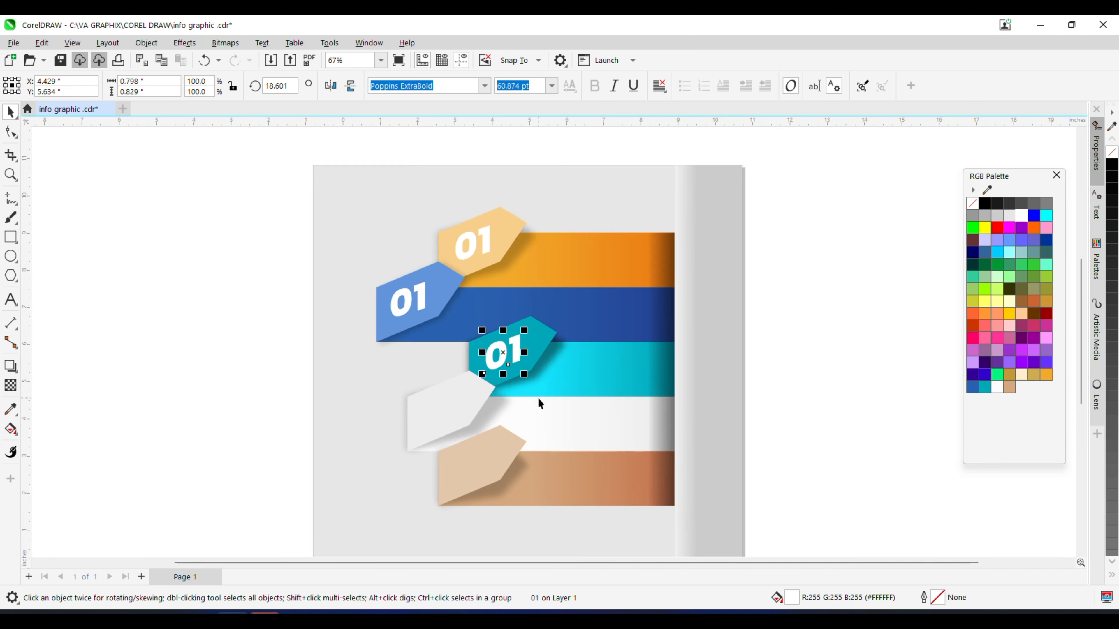
drag(491, 334, 400, 409)
right_click(400, 409)
click(1033, 375)
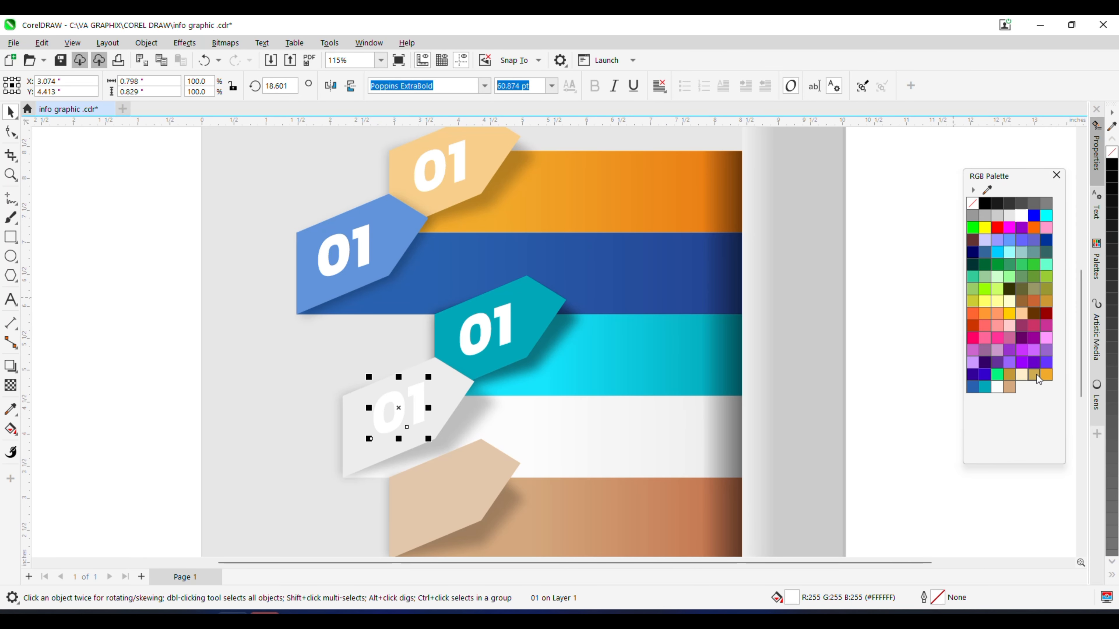
Step: Copy a white "01" text onto the tan arrow end and deselect it
scroll(502, 395, down, 1)
scroll(497, 399, up, 2)
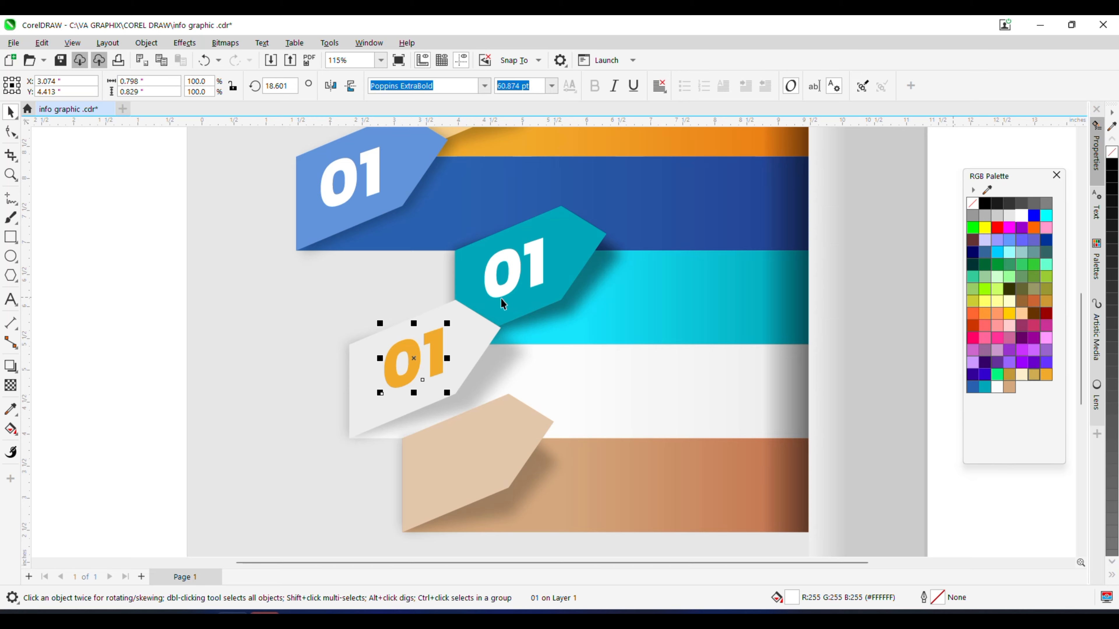
drag(363, 193, 464, 458)
right_click(464, 458)
scroll(462, 455, down, 2)
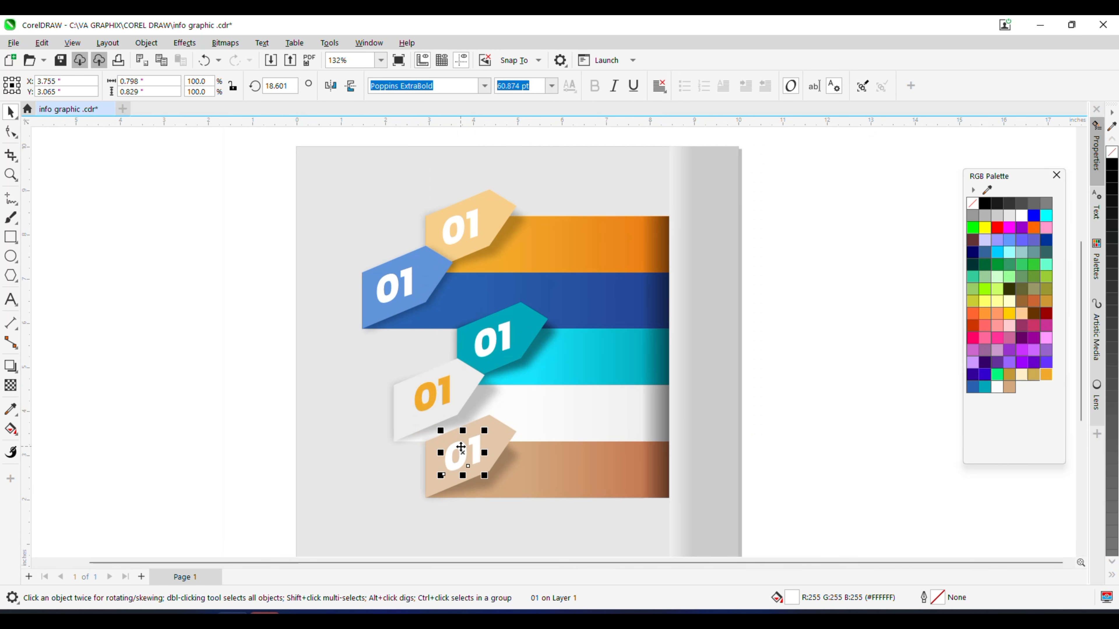
click(223, 315)
Step: Renumber the text on the blue arrow end as 02 and on the teal arrow end as 03
scroll(422, 280, up, 2)
click(397, 270)
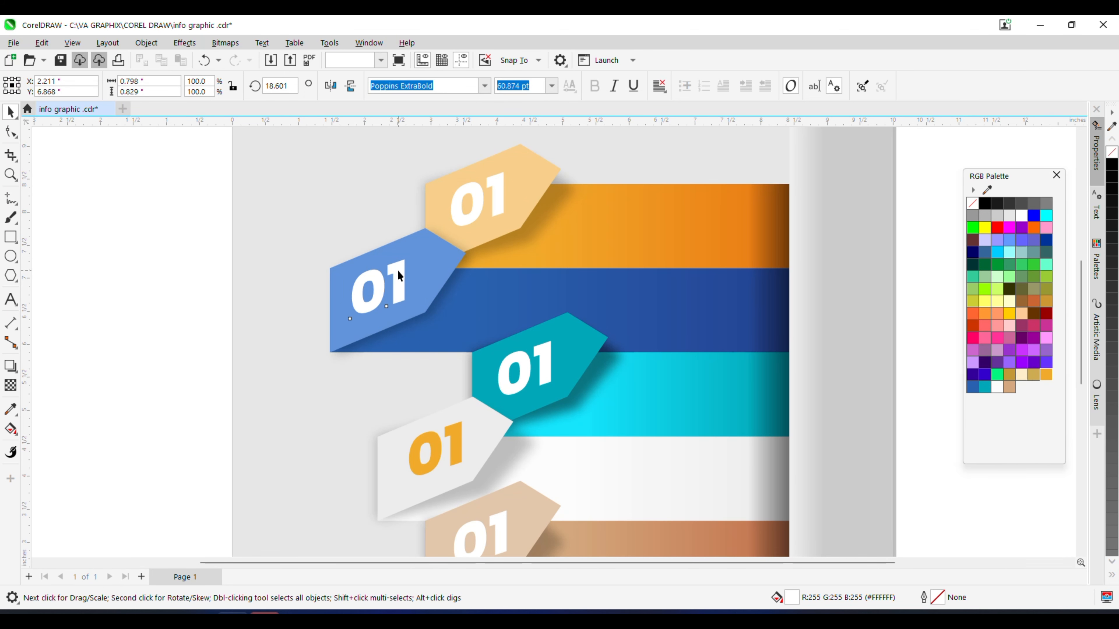
double_click(398, 270)
drag(398, 270, 390, 272)
text(2)
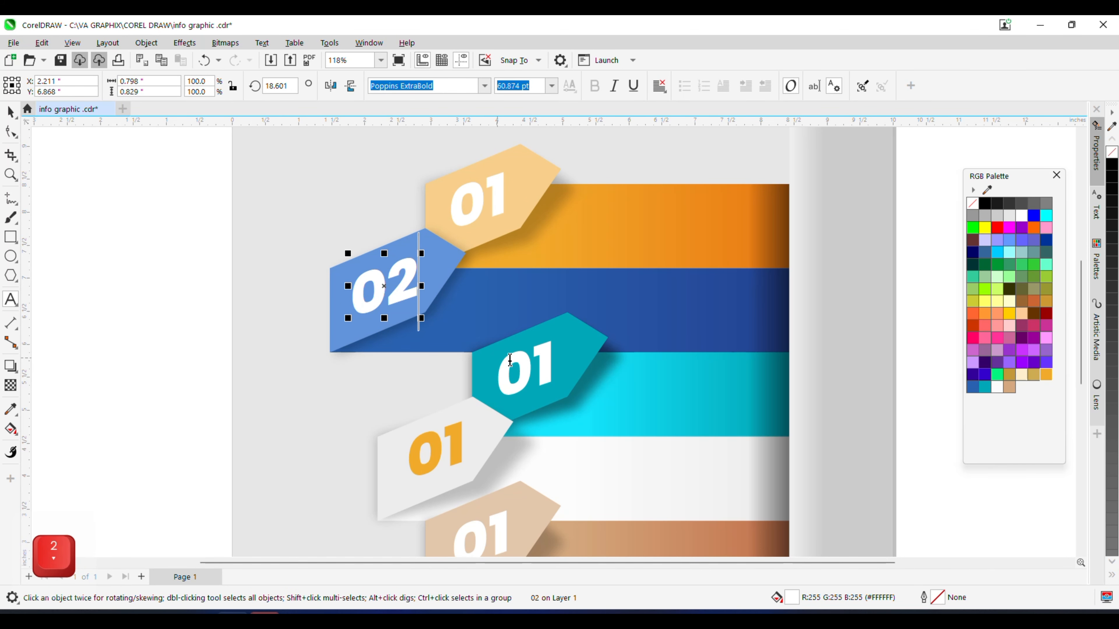
drag(530, 366, 556, 355)
text(3)
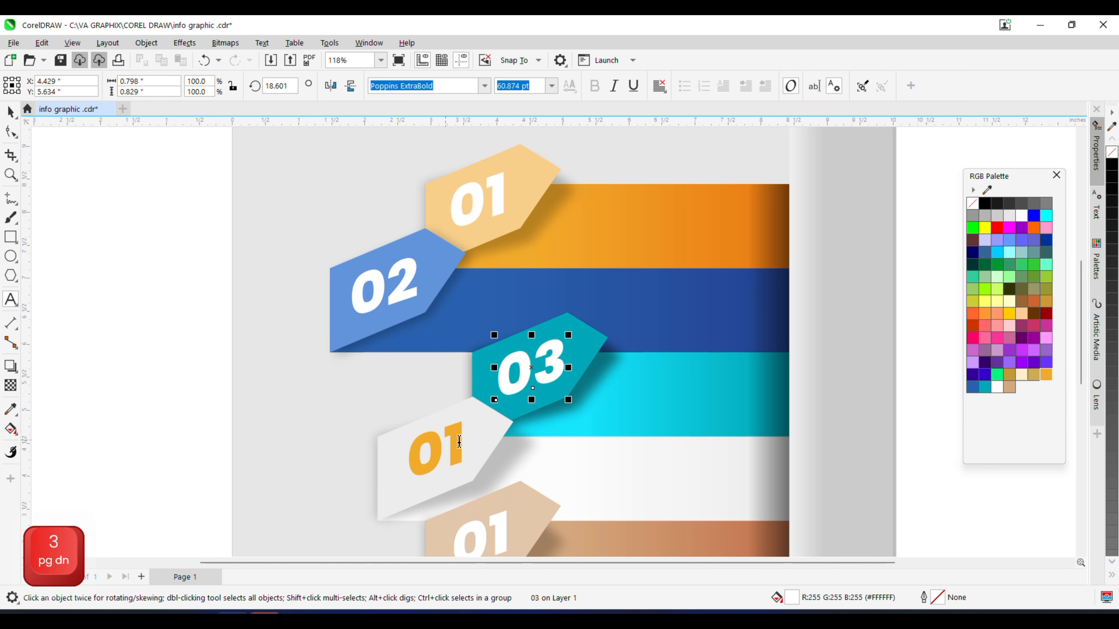
Step: Renumber the text on the white arrow end as 04 and on the tan arrow end as 05, and deselect it
drag(463, 441, 515, 456)
text(4)
scroll(466, 359, down, 2)
scroll(507, 452, up, 2)
text(5)
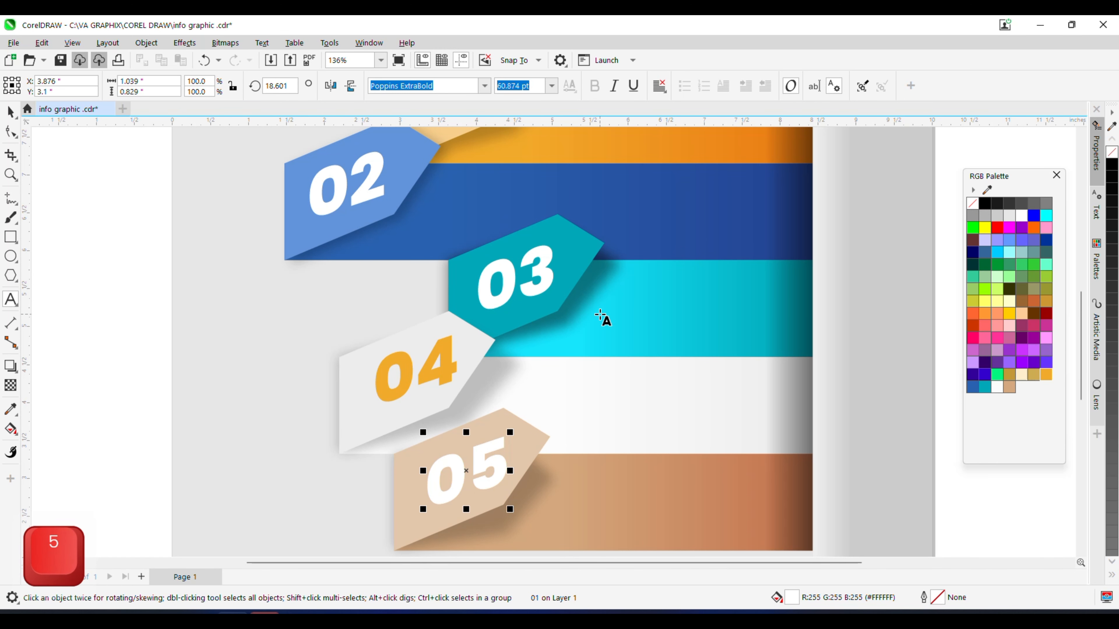
scroll(408, 280, down, 3)
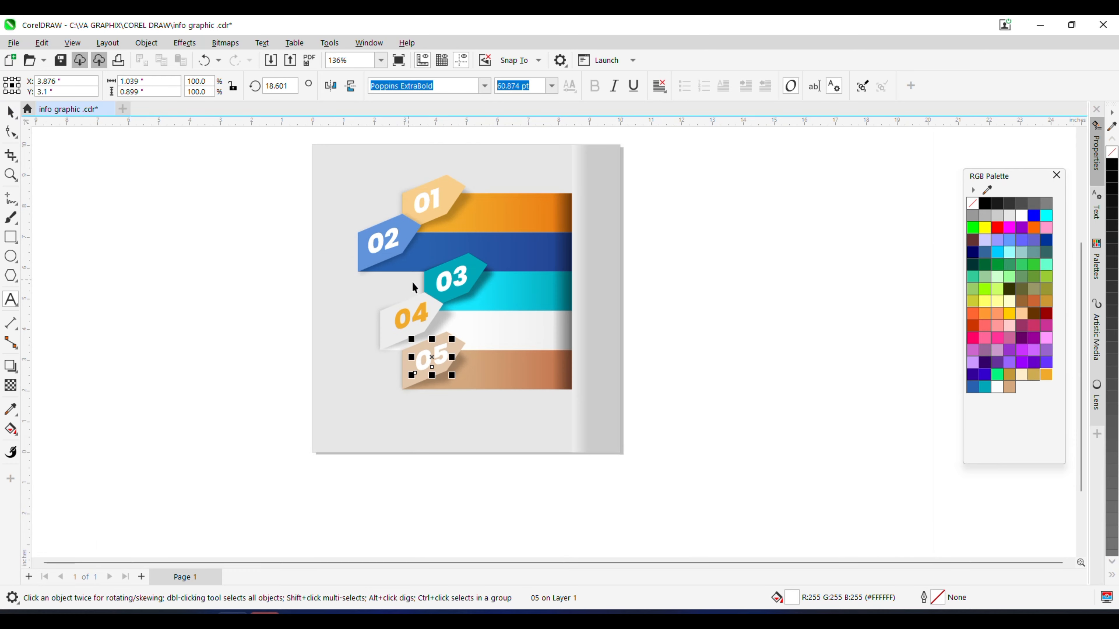
key(Escape)
scroll(539, 145, up, 3)
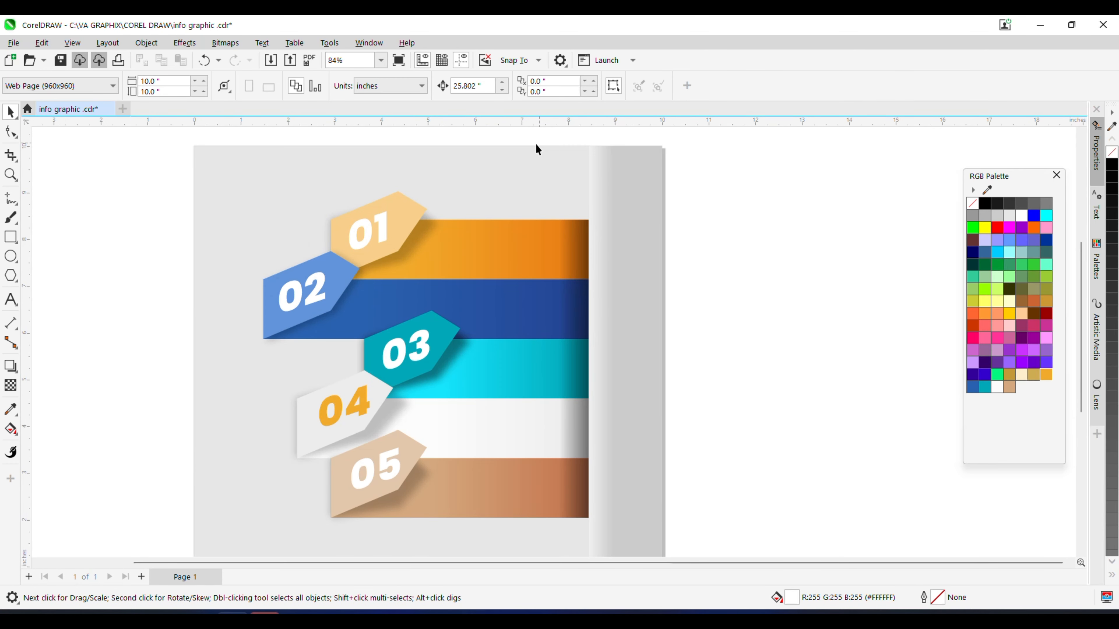
Step: Add the artistic text "STEP 01" at the upper part of the orange bar
click(16, 299)
scroll(520, 193, up, 2)
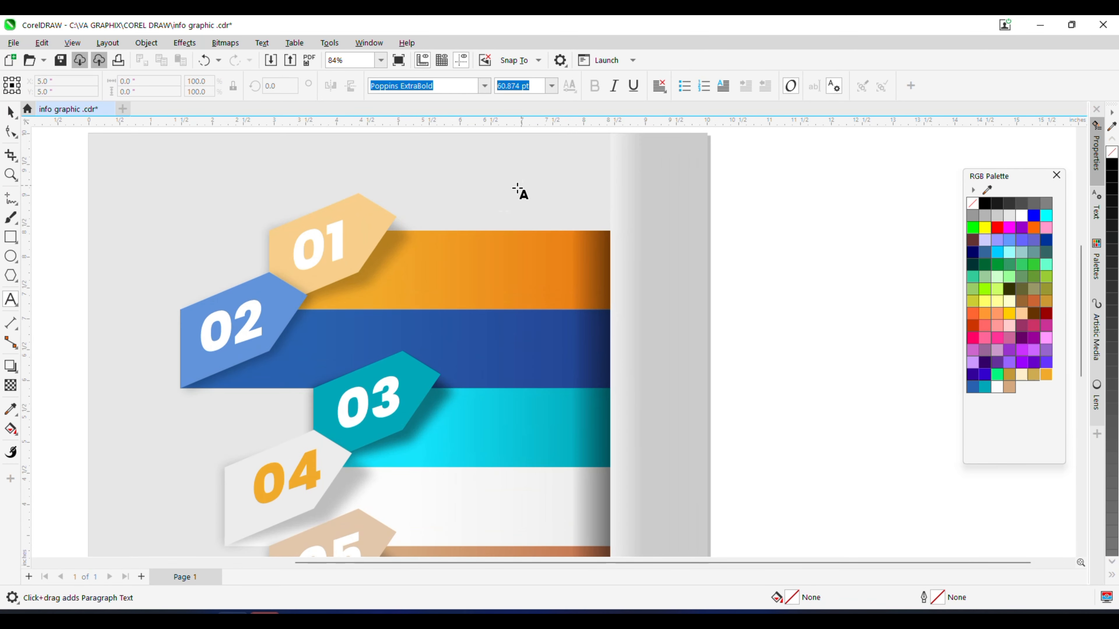
key(Caps_Lock)
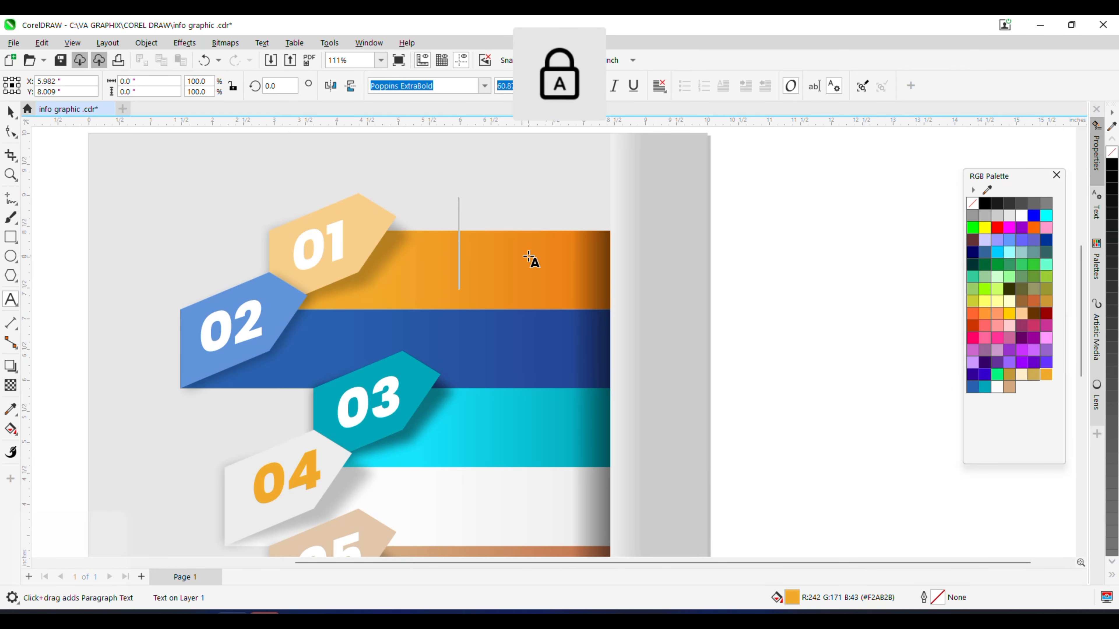
text(STE)
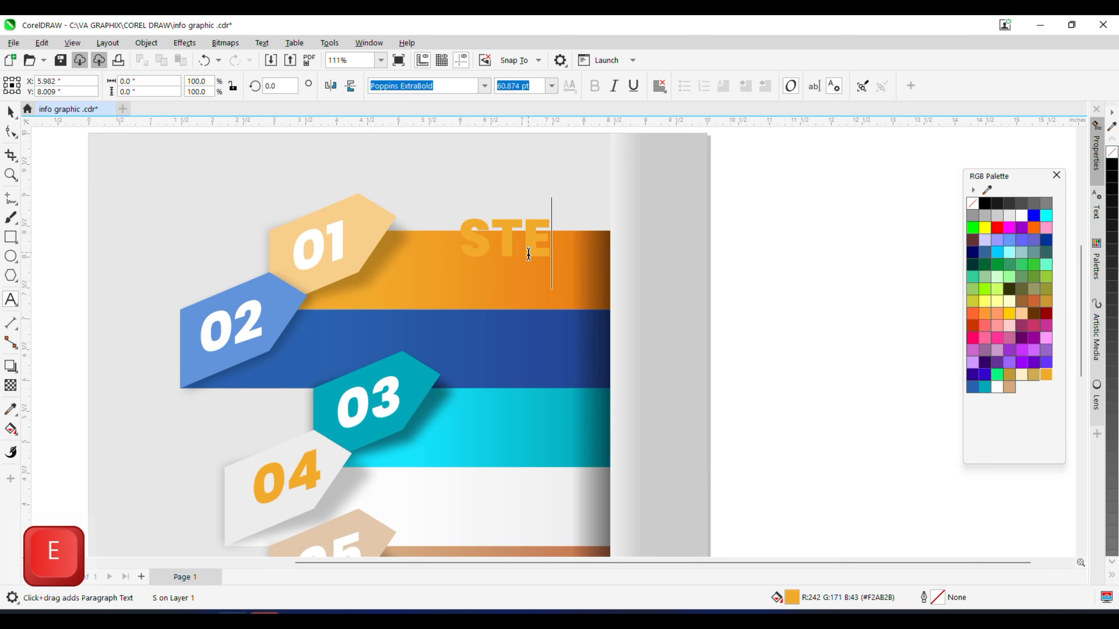
text(P)
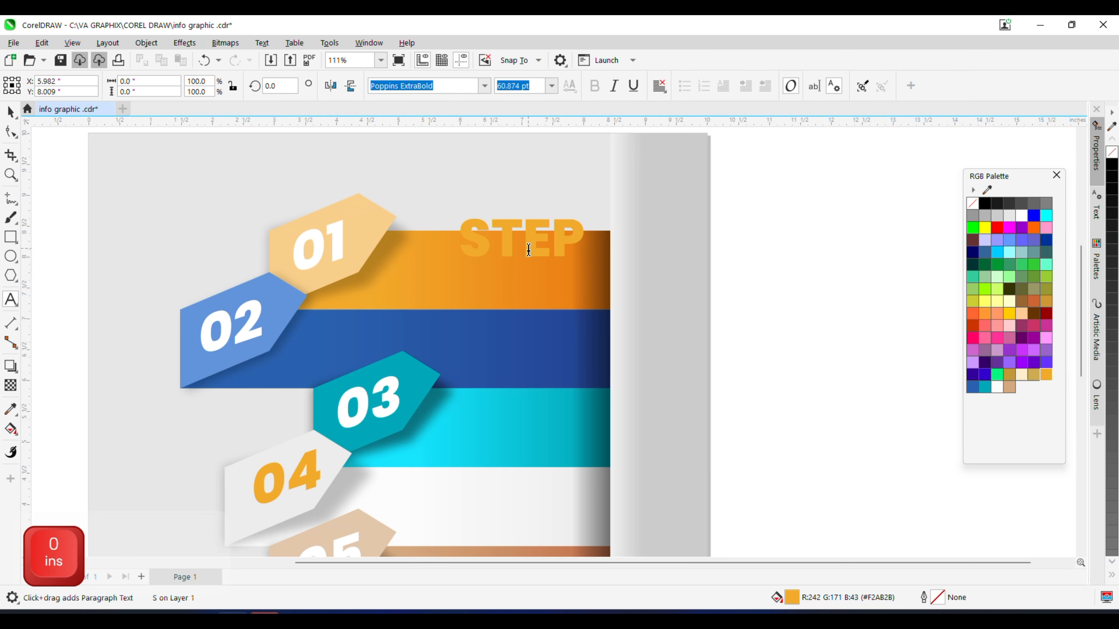
text( 01)
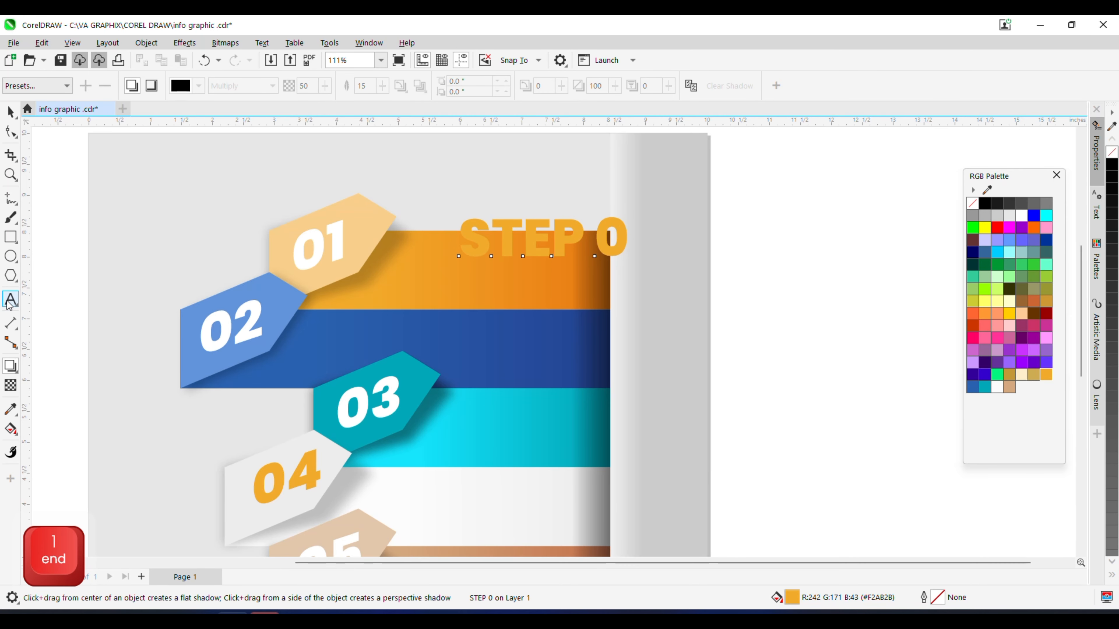
click(10, 301)
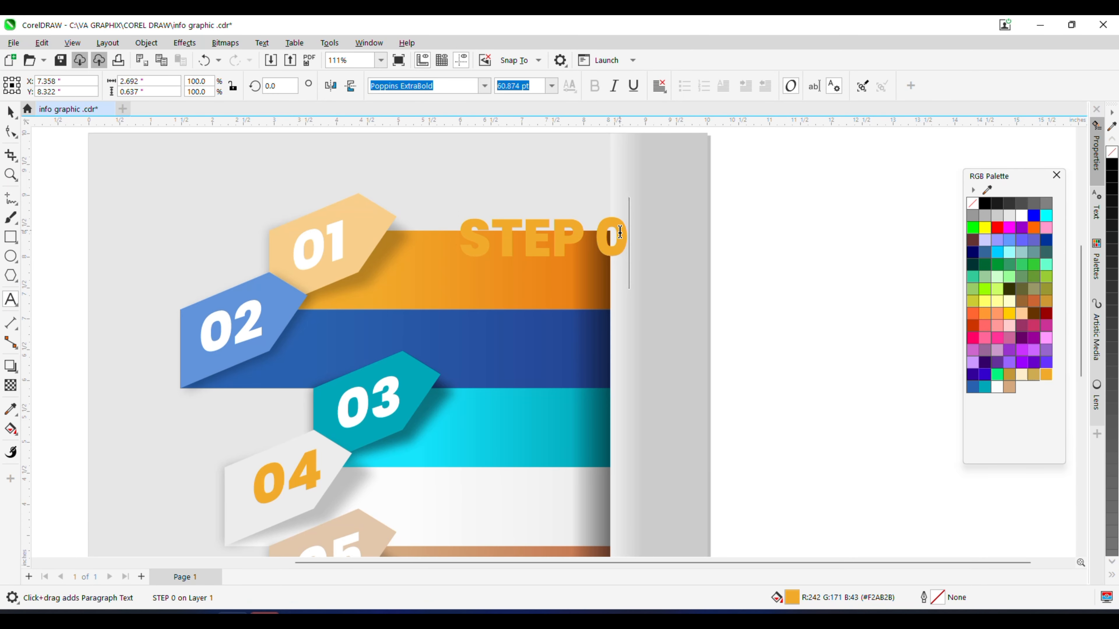
text(1)
click(10, 112)
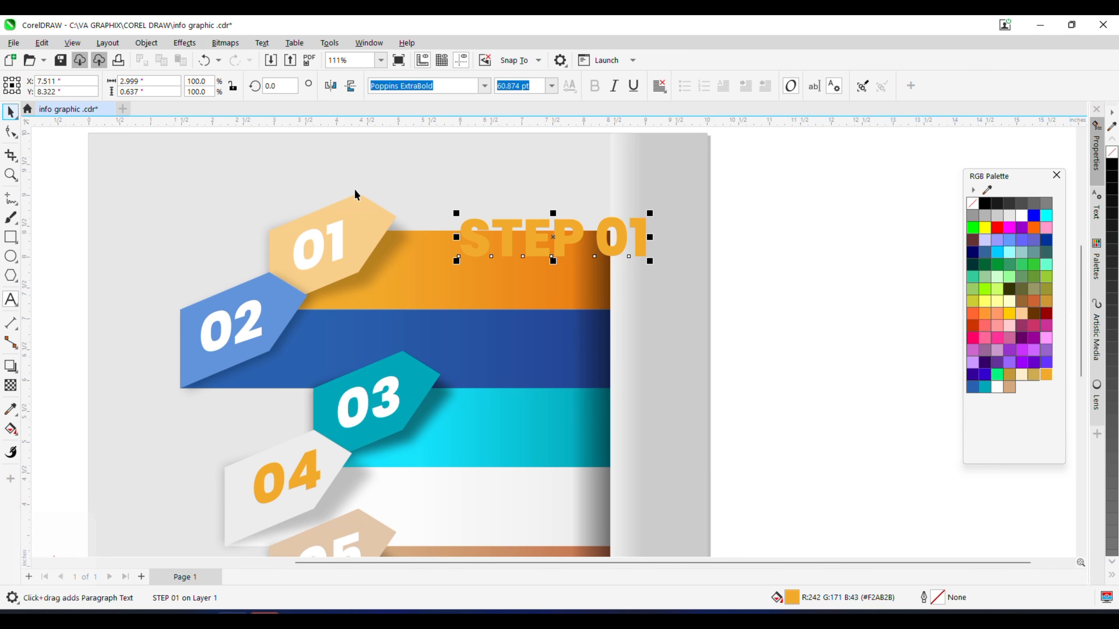
Step: Scale the "STEP 01" text down to about 34 pt and fill it dark red (#990000)
scroll(588, 204, up, 2)
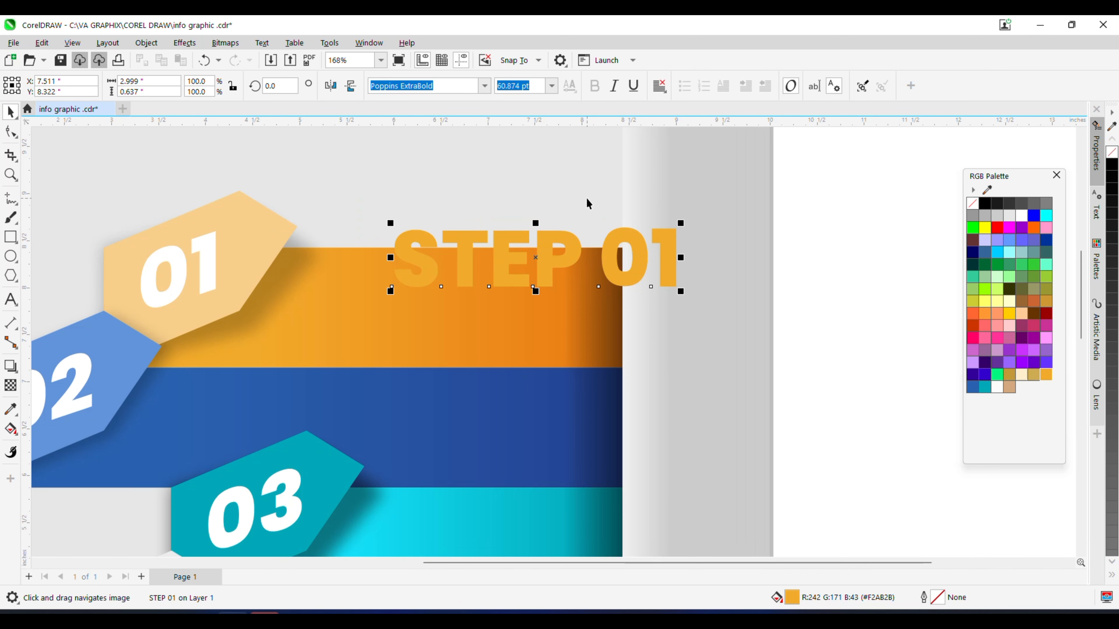
drag(681, 223, 568, 248)
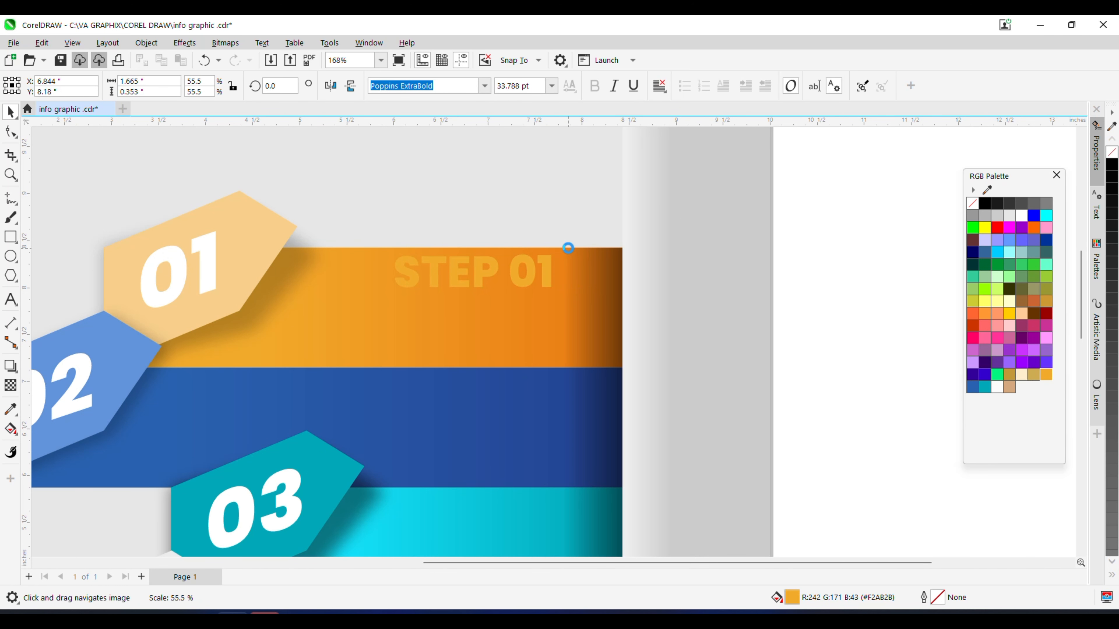
click(1046, 313)
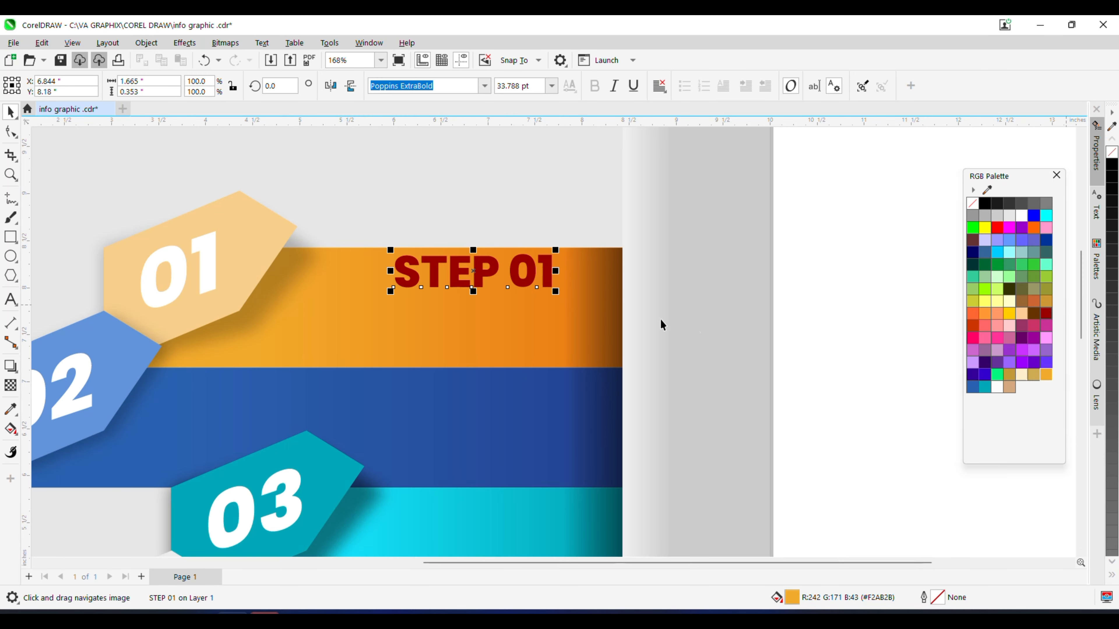
Step: Change the font of the "STEP 01" text to Poppins Bold
scroll(511, 282, up, 2)
scroll(636, 222, down, 2)
scroll(278, 229, up, 2)
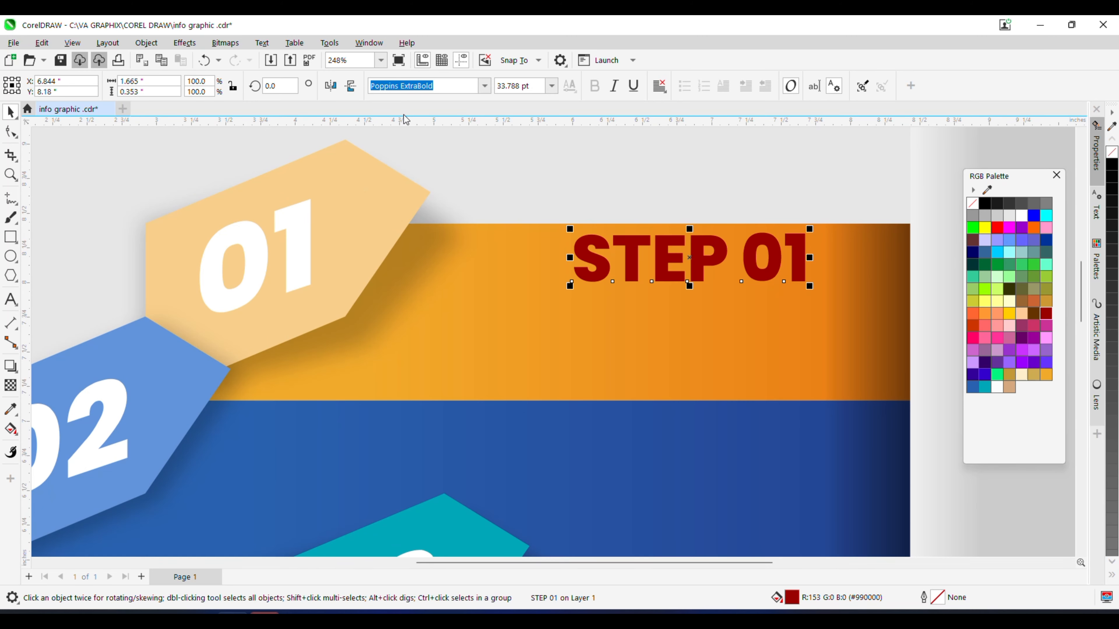
scroll(384, 192, down, 2)
scroll(604, 192, up, 2)
scroll(418, 203, down, 1)
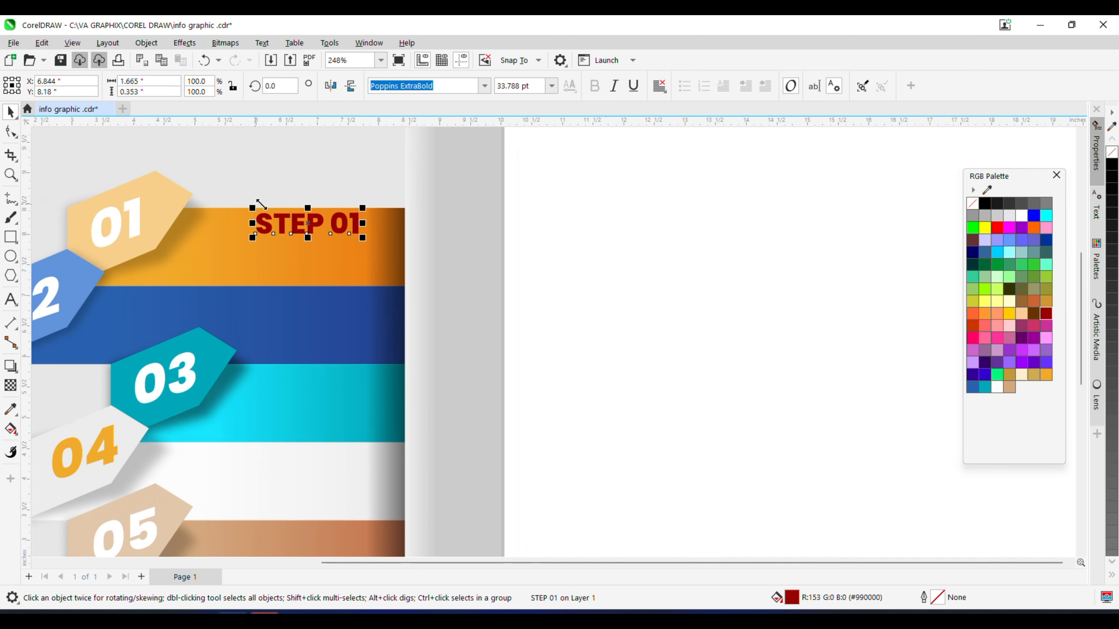
scroll(423, 201, up, 1)
click(484, 87)
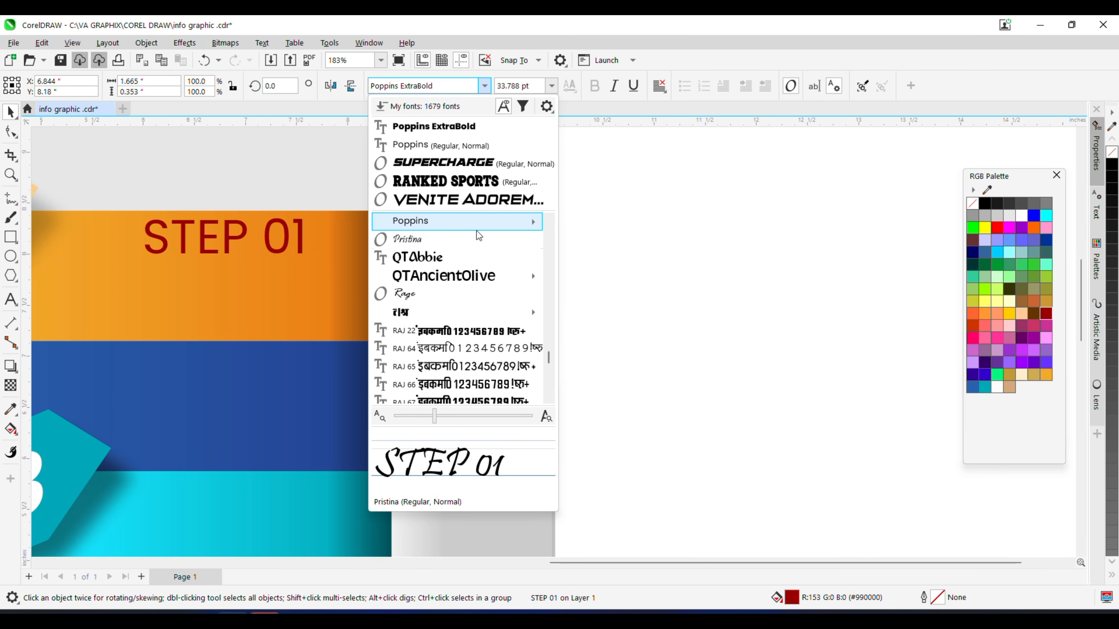
mouse_move(479, 223)
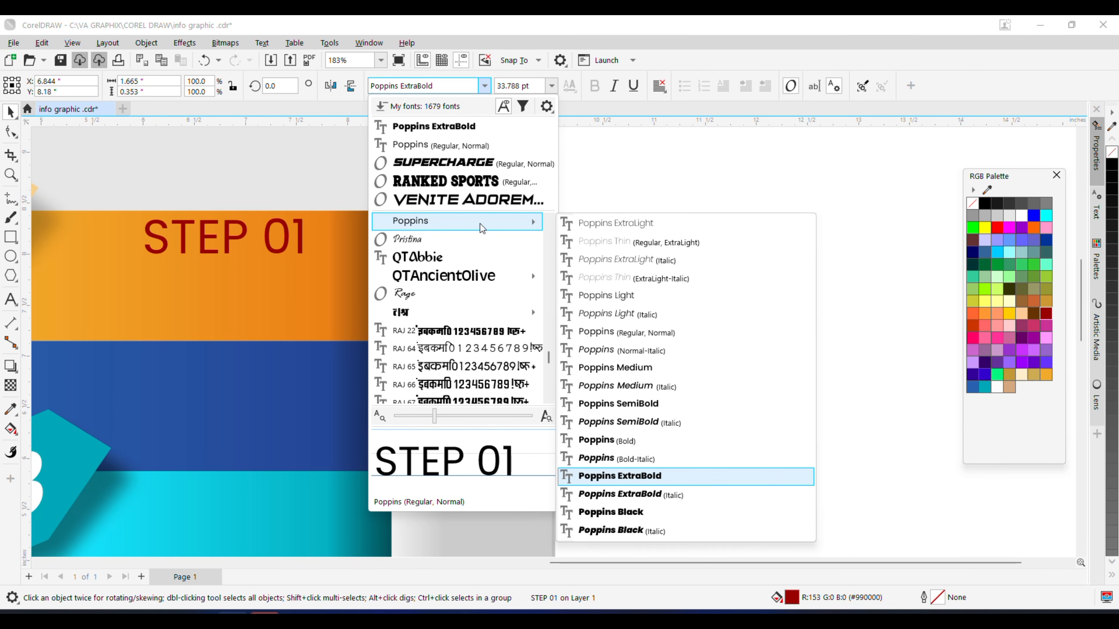
click(624, 440)
scroll(492, 267, down, 2)
scroll(440, 269, up, 4)
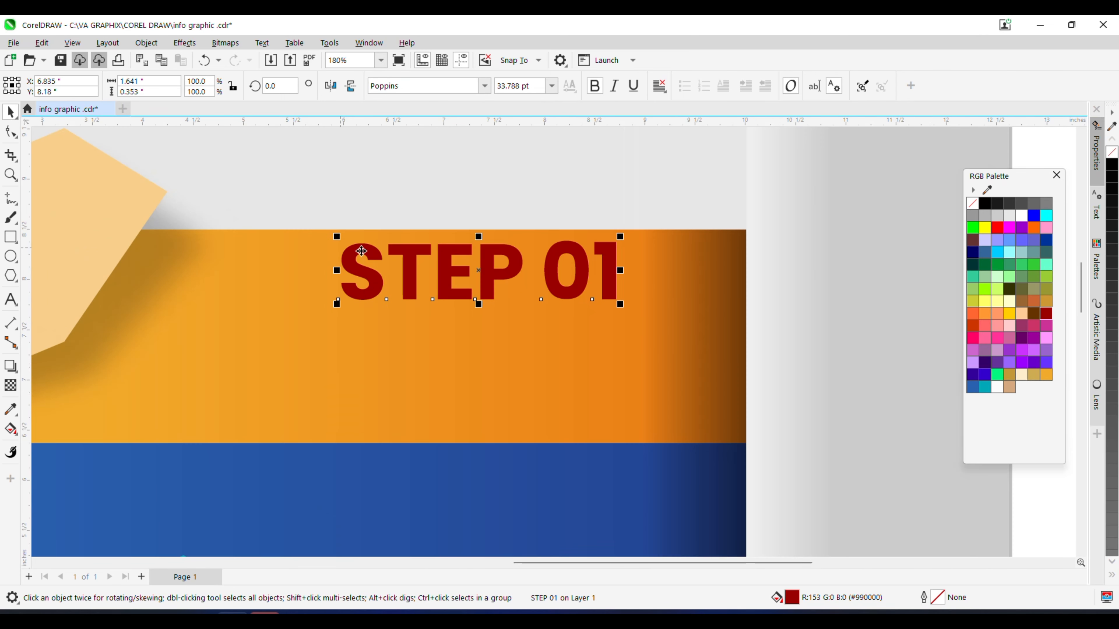
Step: Resize the "STEP 01" text to about 26 pt and shift it slightly down within the orange bar
scroll(407, 274, down, 2)
scroll(406, 273, up, 1)
drag(361, 282, 391, 271)
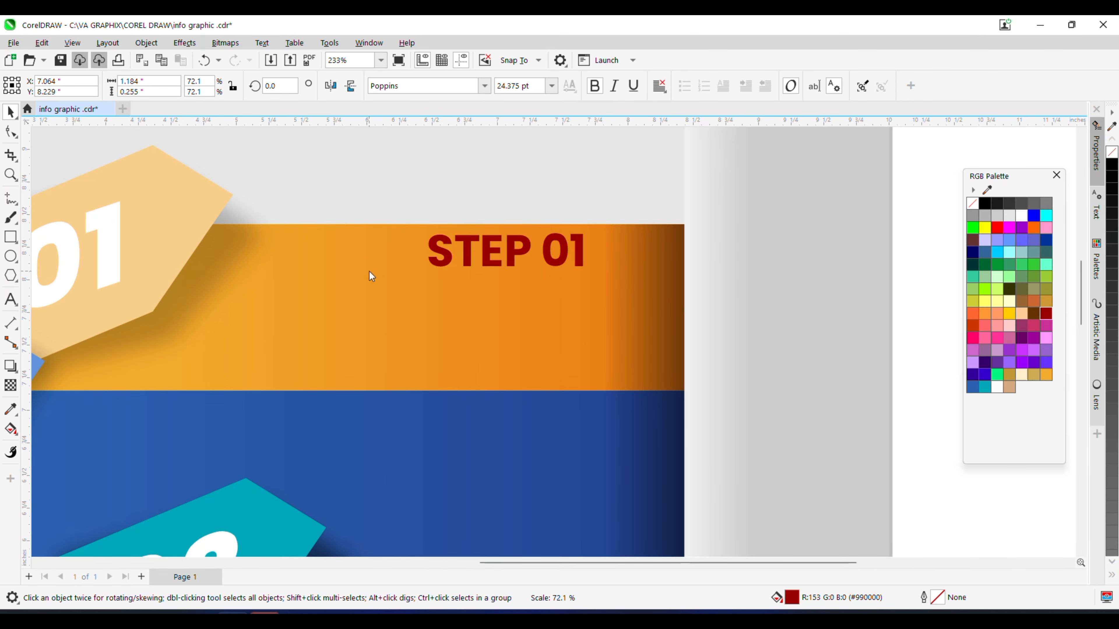
drag(506, 250, 510, 263)
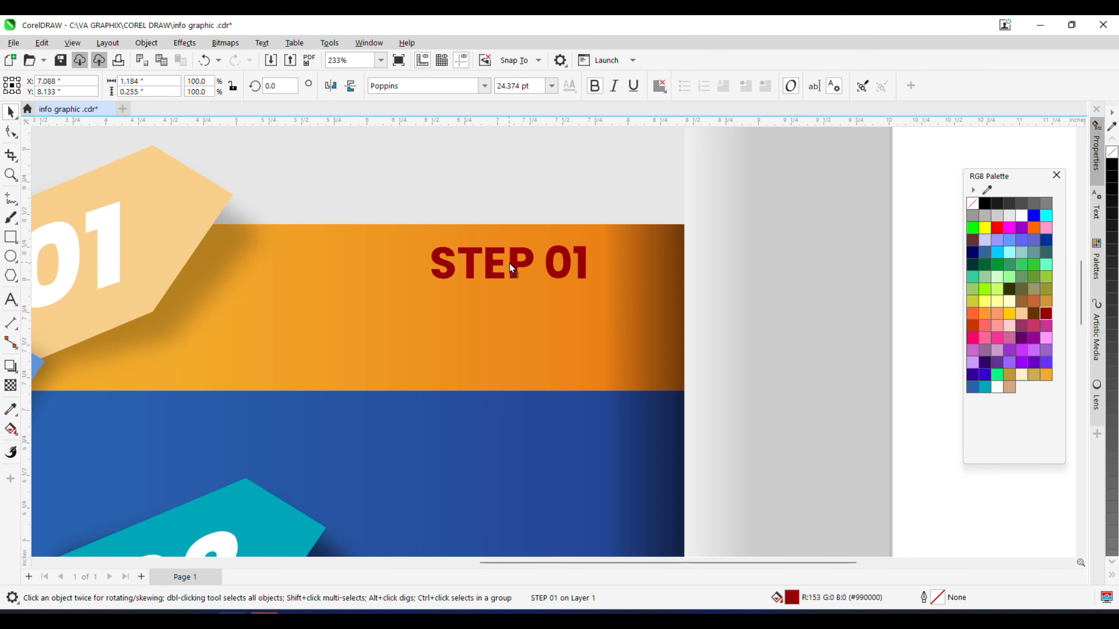
scroll(510, 263, down, 2)
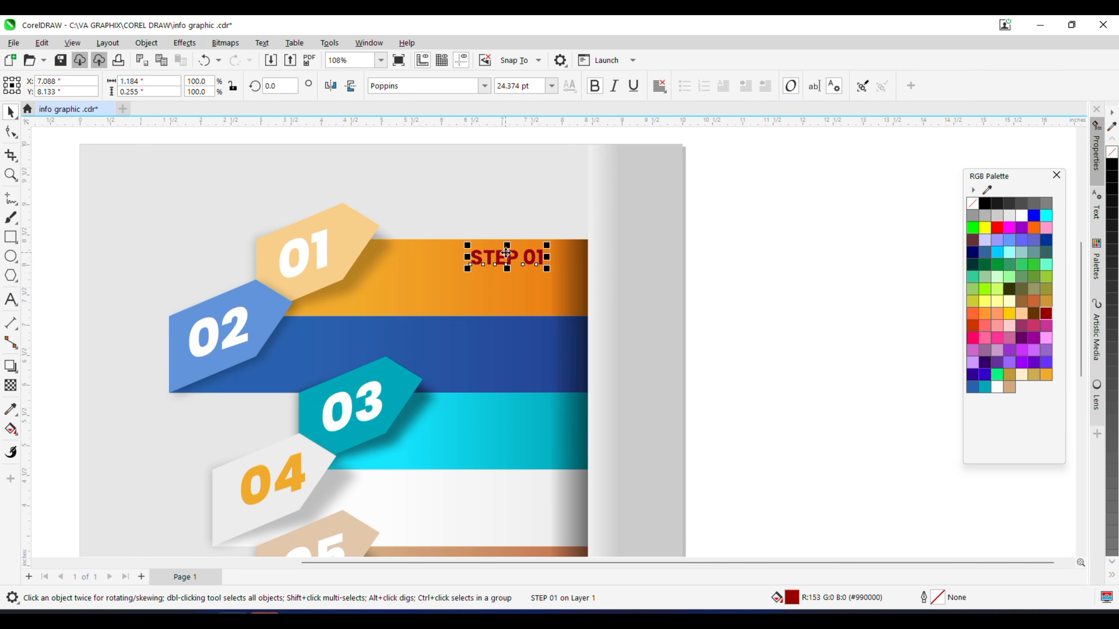
scroll(480, 265, up, 3)
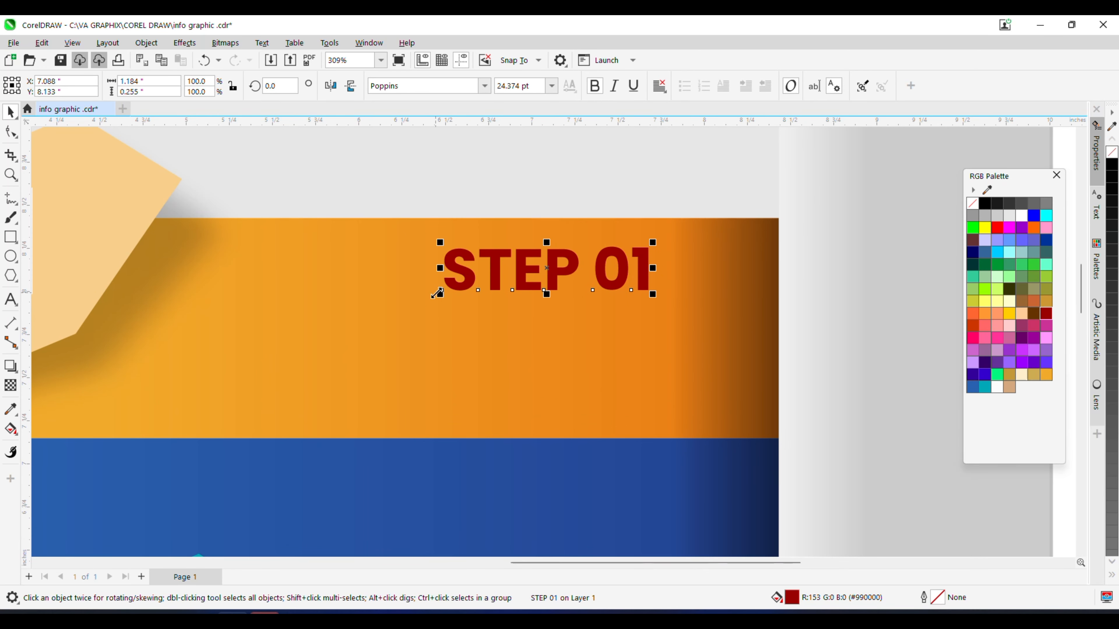
drag(437, 293, 424, 298)
Step: Fill the "STEP 01" text black
scroll(441, 273, down, 4)
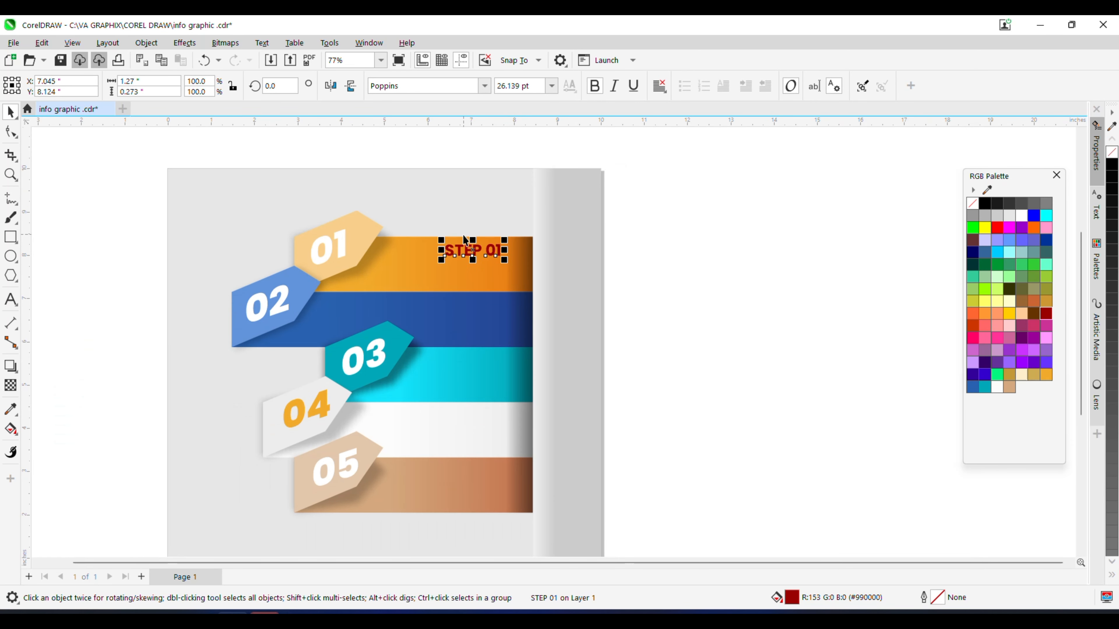
scroll(486, 301, up, 1)
click(985, 205)
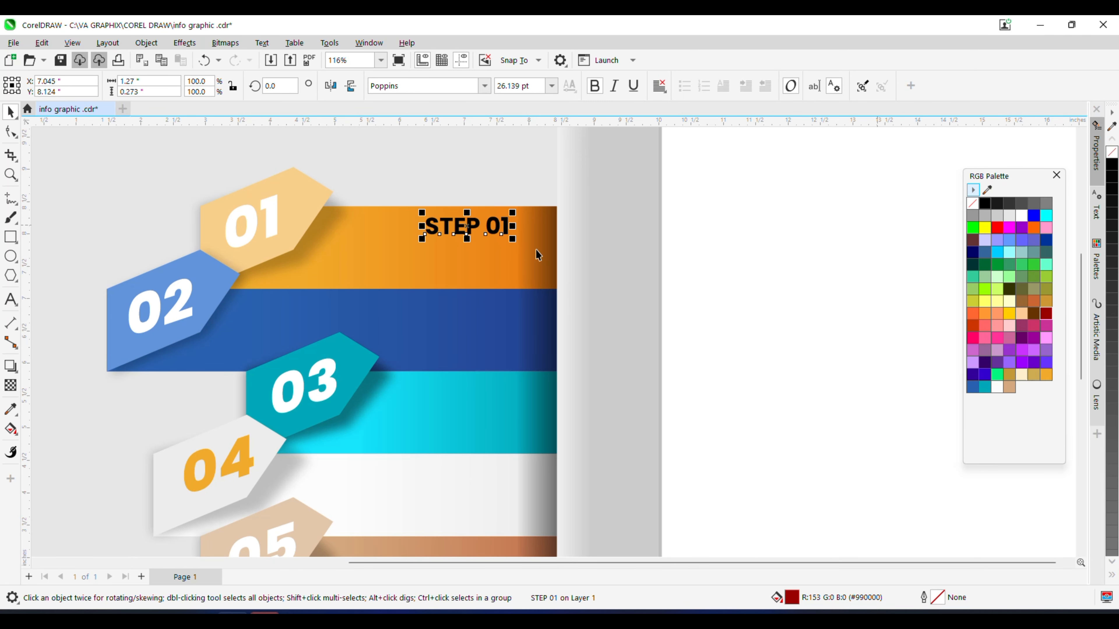
Step: Place a copy of the "STEP 01" text directly below the original on the orange bar
scroll(494, 262, down, 2)
scroll(493, 262, up, 2)
scroll(486, 217, up, 3)
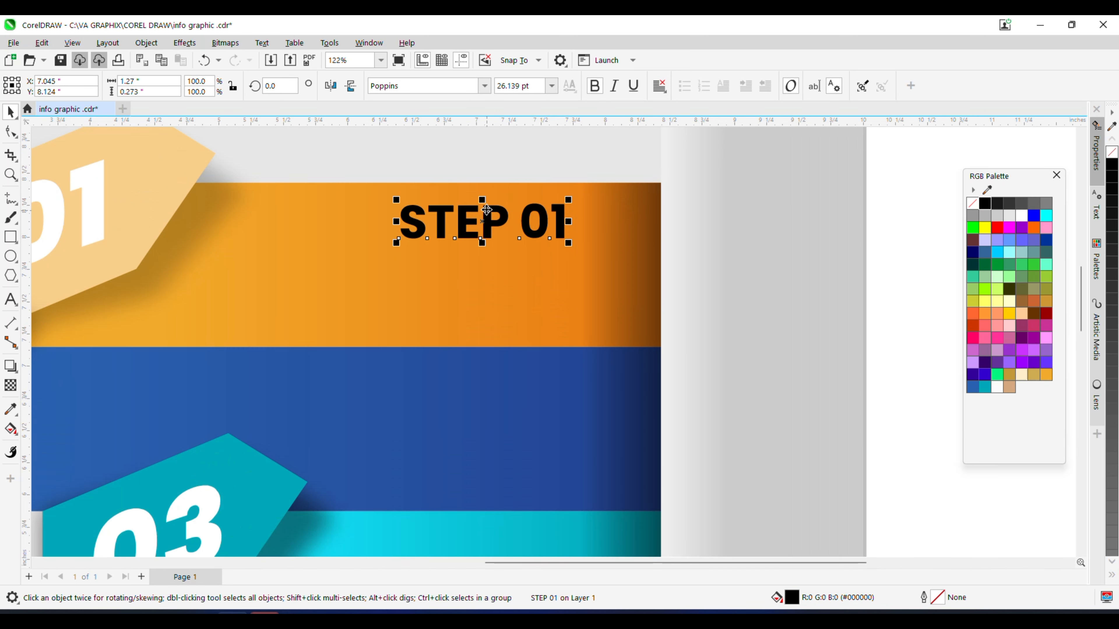
drag(486, 218, 484, 293)
right_click(484, 293)
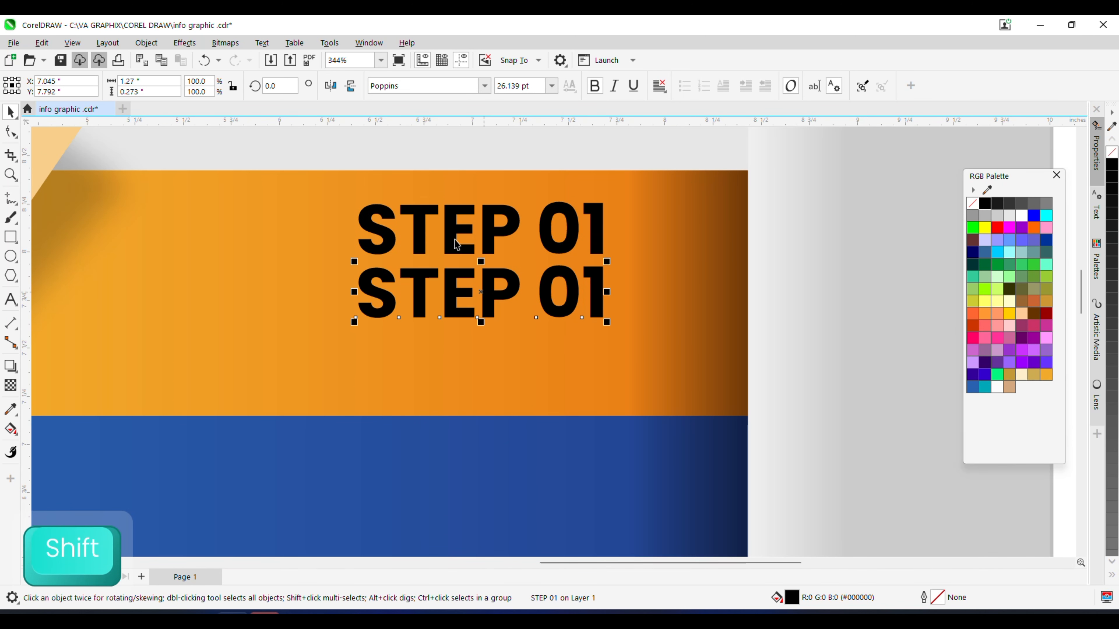
Step: Set the lower "STEP 01" copy to Poppins Light at 12 pt
click(485, 86)
mouse_move(488, 222)
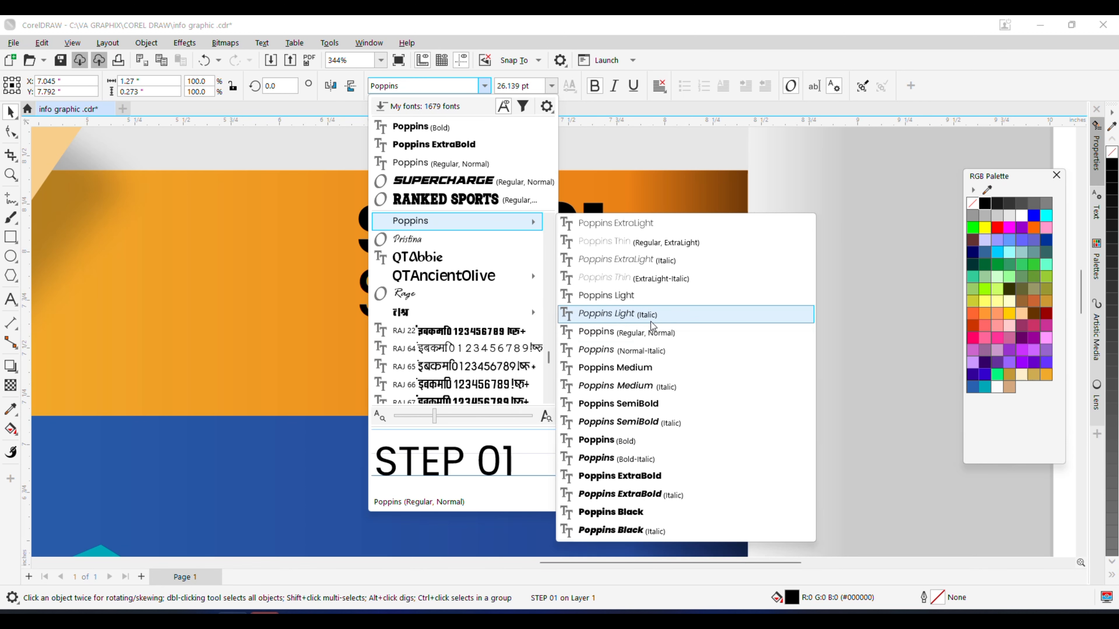
click(637, 291)
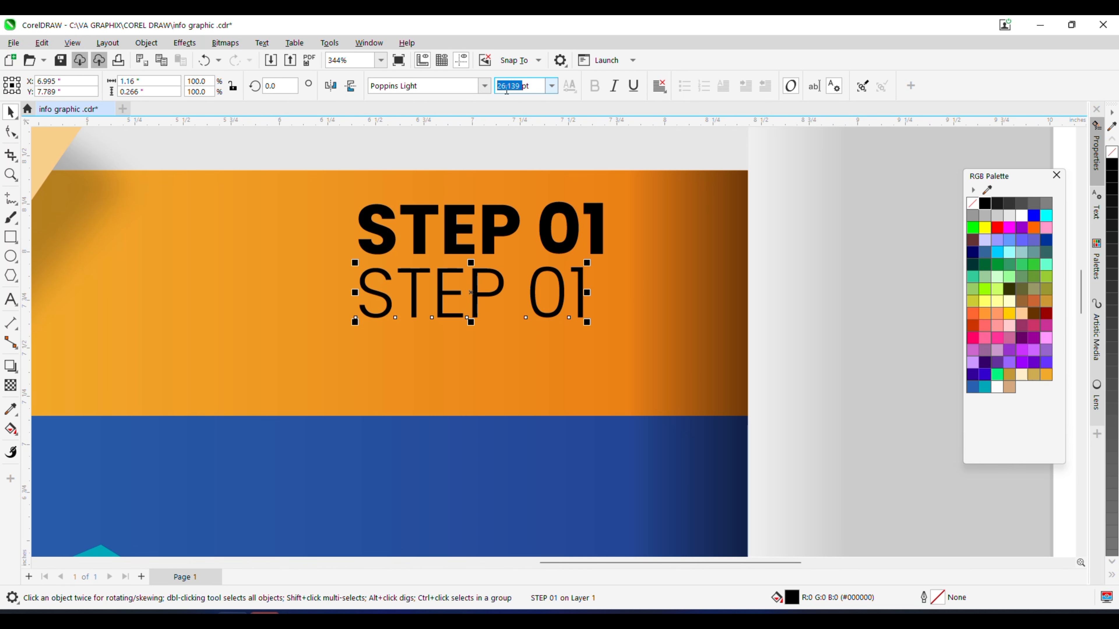
text(12)
key(Return)
Step: Replace the wording of the small lower text with "YOUR TAG LINE"
double_click(409, 305)
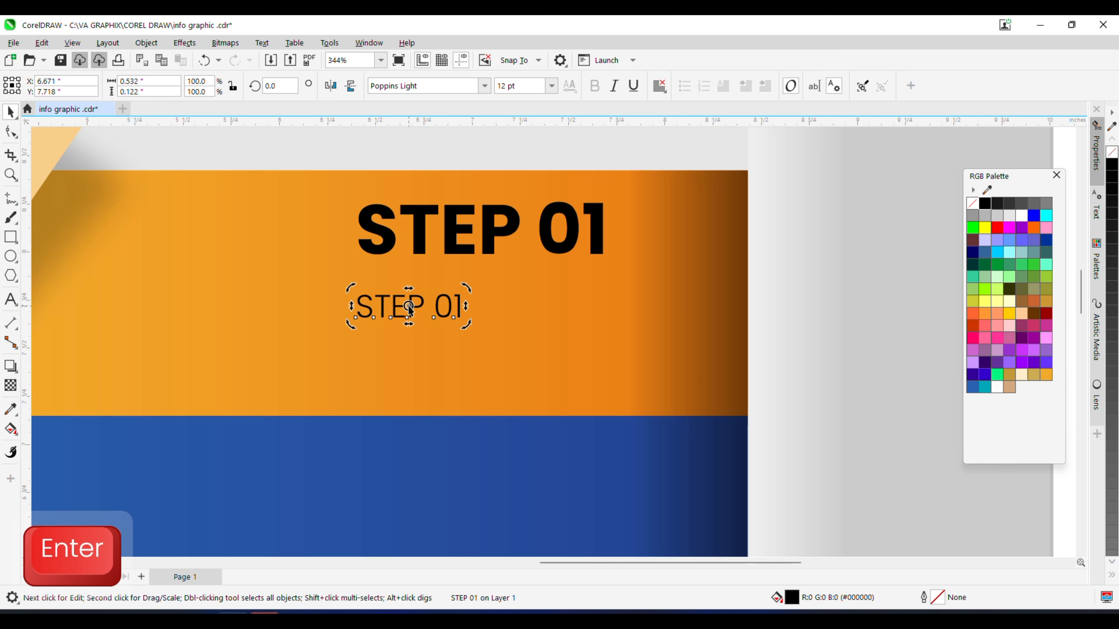
key(ctrl+a)
text(Y)
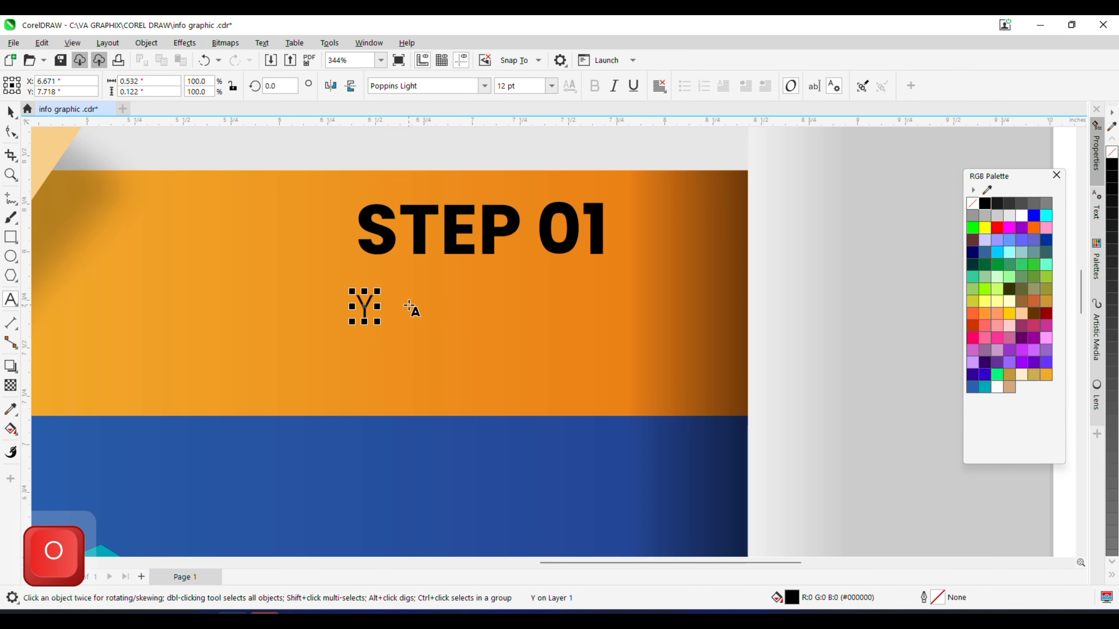
text(OU)
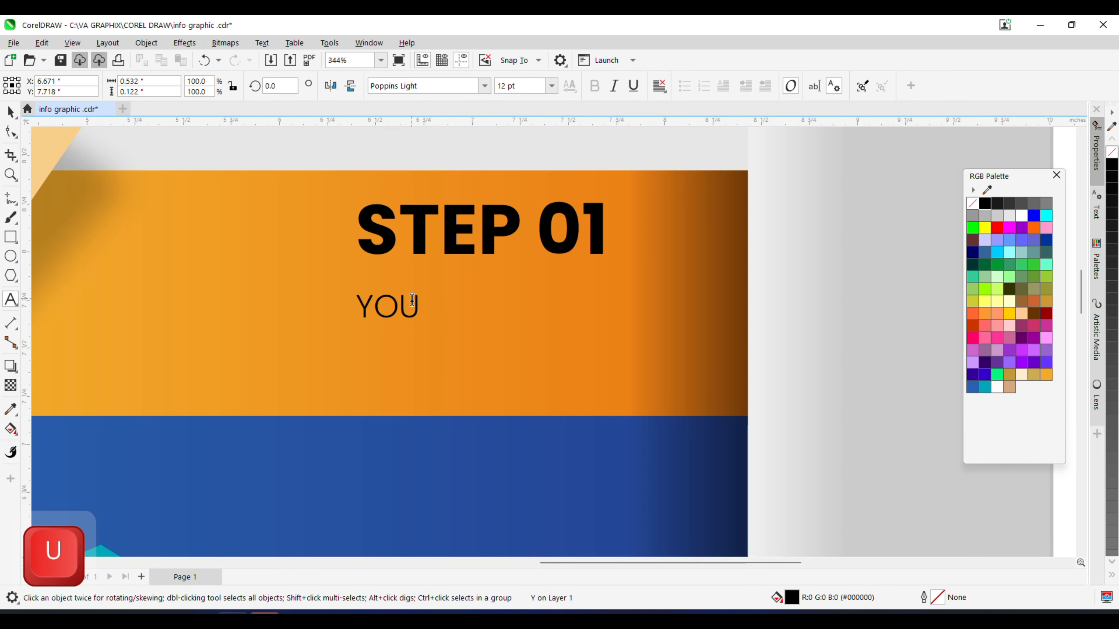
text(R TAG LINE)
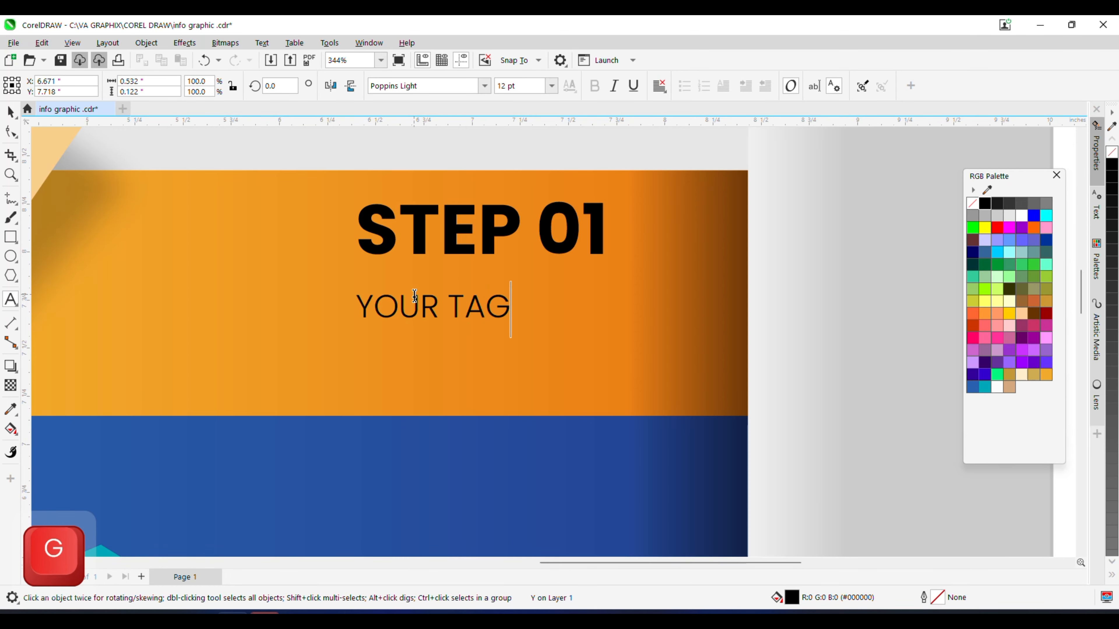